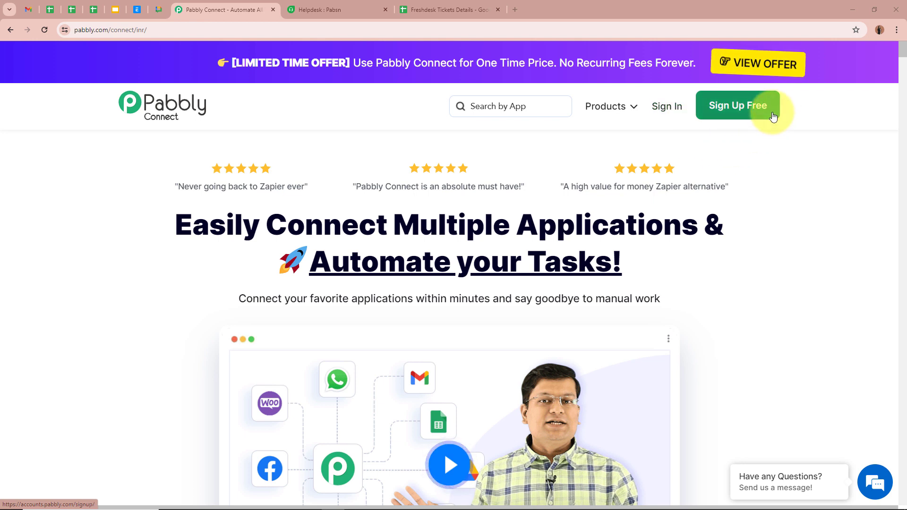
Step: Sign in to the Pabbly account and open the Pabbly Connect application
left_click(675, 107)
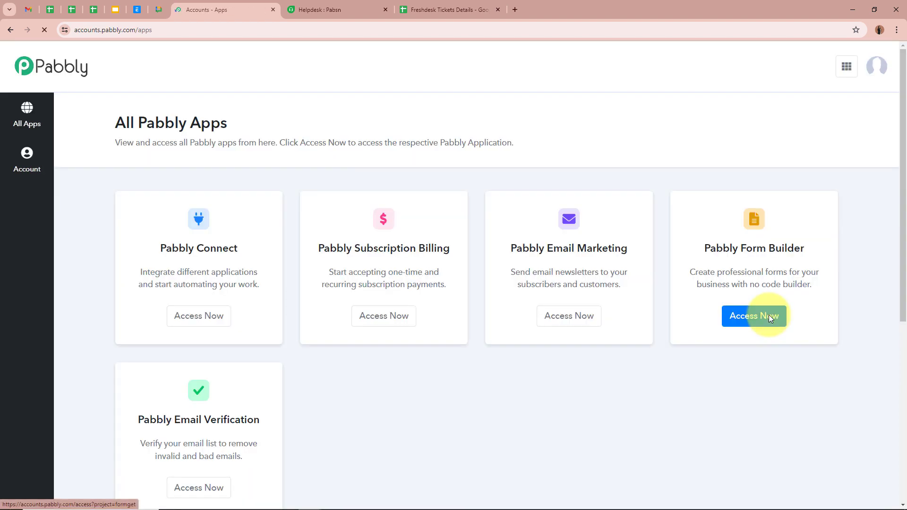
left_click_drag(115, 125, 381, 131)
left_click(381, 139)
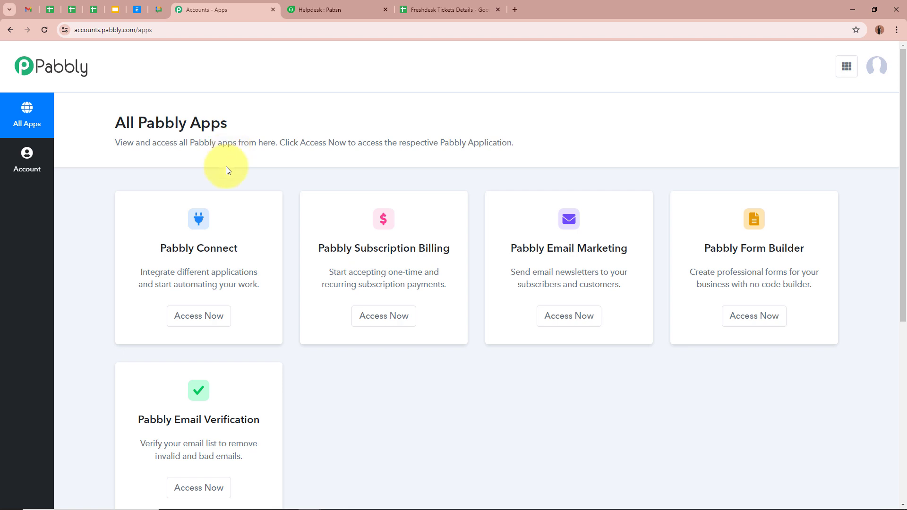
left_click(208, 314)
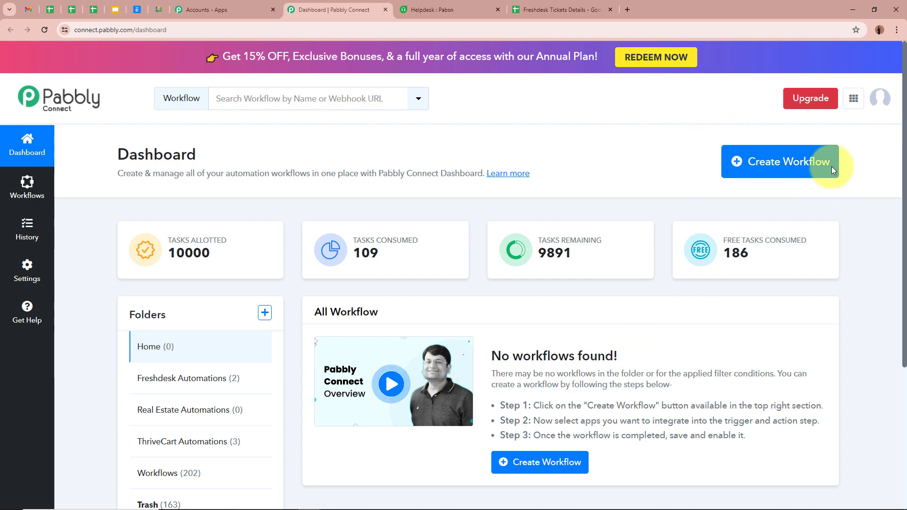
Step: Start a new workflow and name it "Update Google Sheets Row for Updated Freshdesk Ticket"
left_click(798, 169)
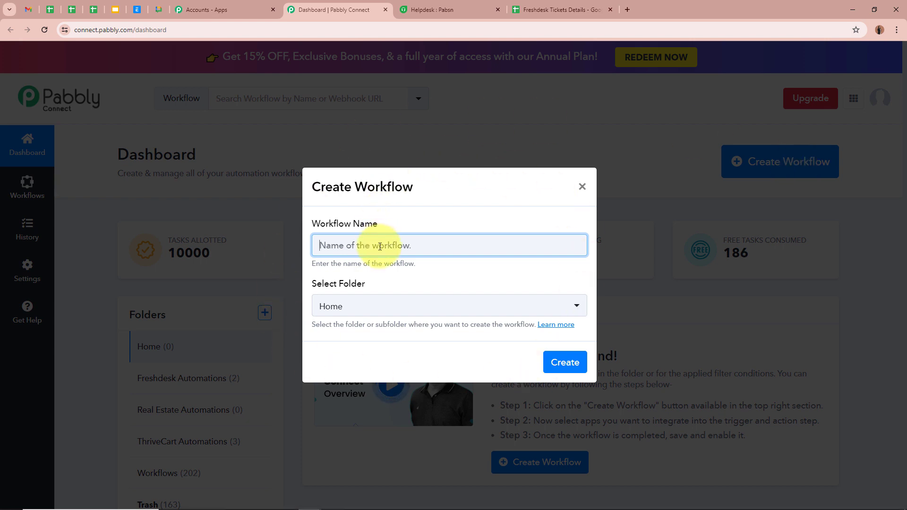
type("Update Google Sheets Row for Updated Freshdesk Ticket")
left_click(393, 273)
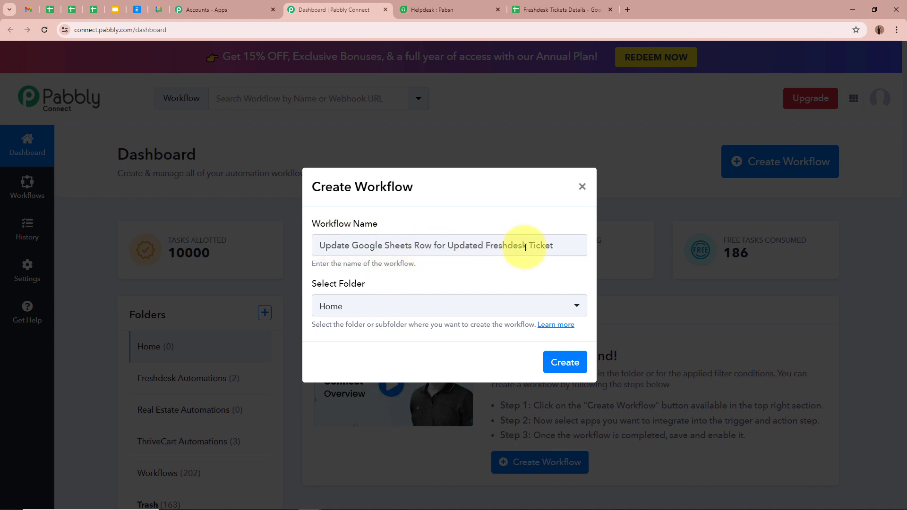
left_click_drag(558, 248, 300, 240)
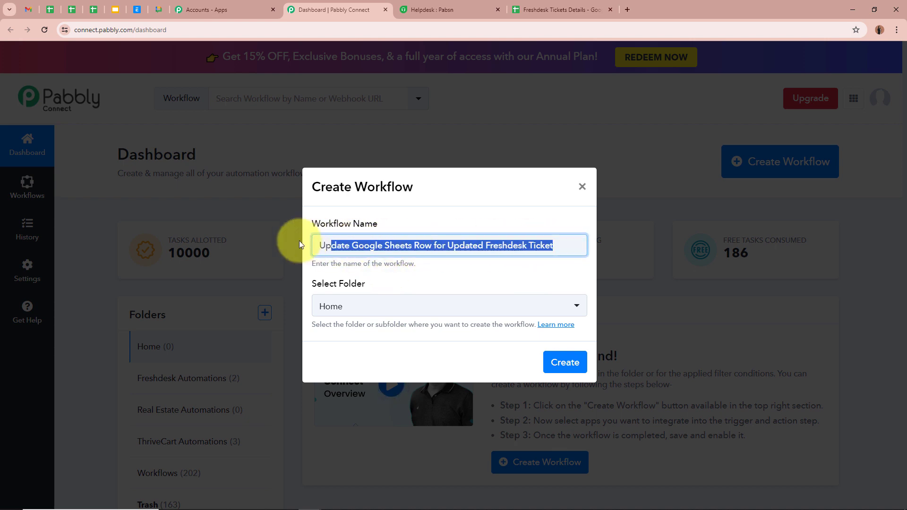
left_click(481, 259)
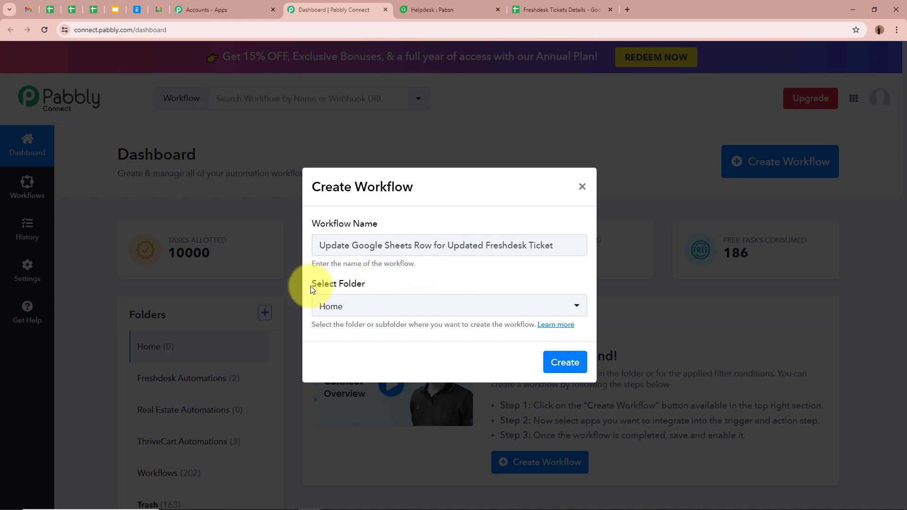
left_click(411, 285)
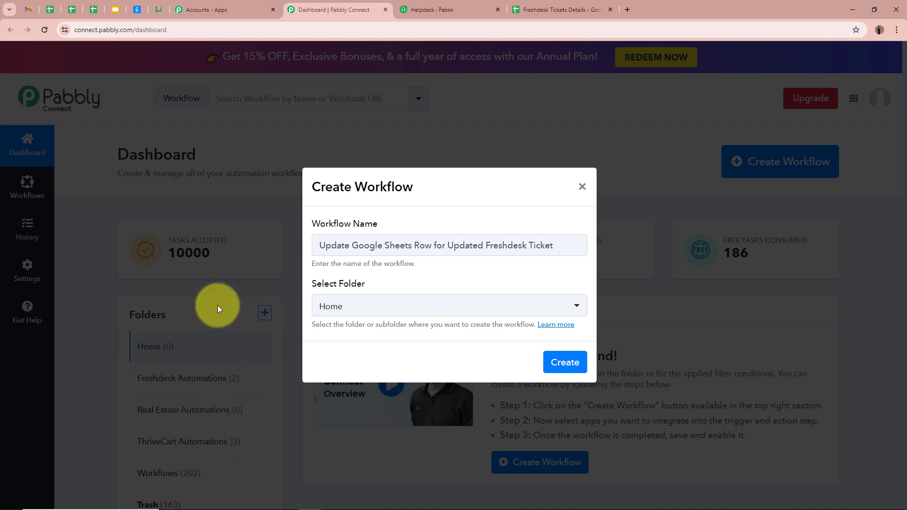
left_click_drag(567, 245, 199, 245)
left_click(486, 269)
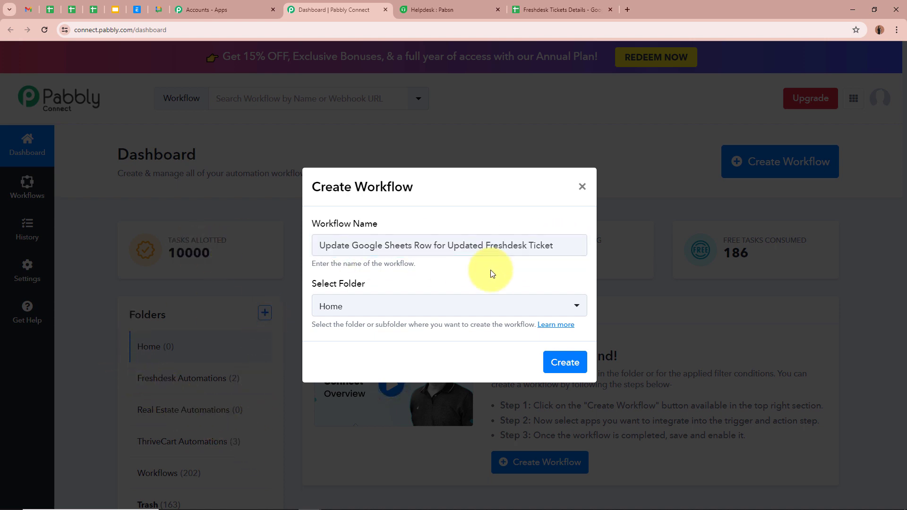
Step: Assign the new workflow to the Freshdesk Automations folder and create it
left_click(572, 308)
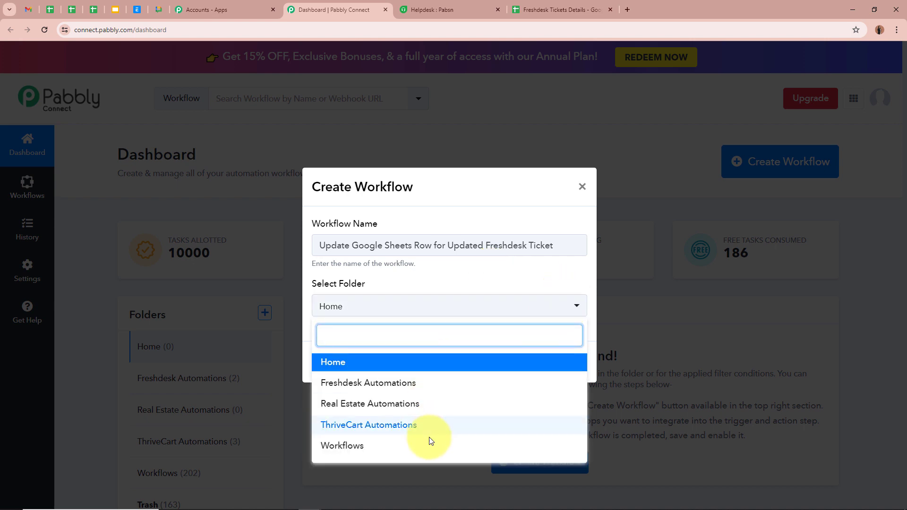
left_click(418, 383)
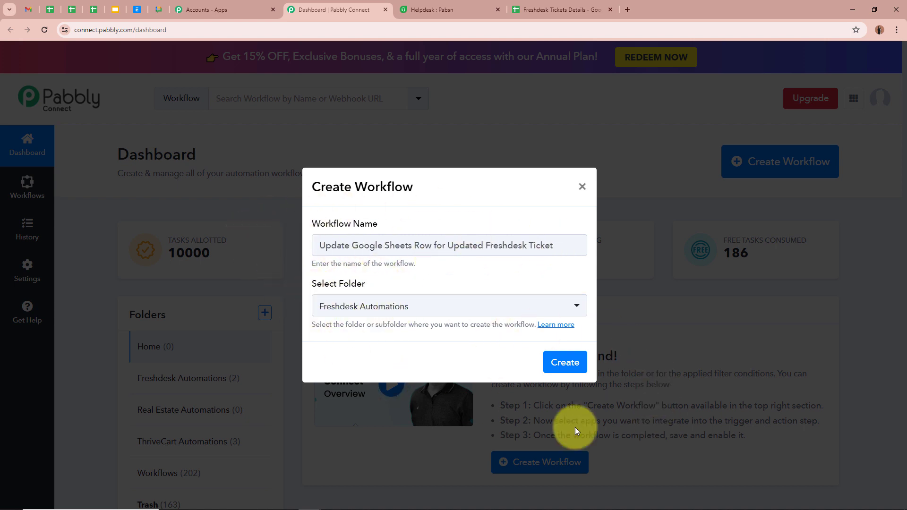
left_click(565, 361)
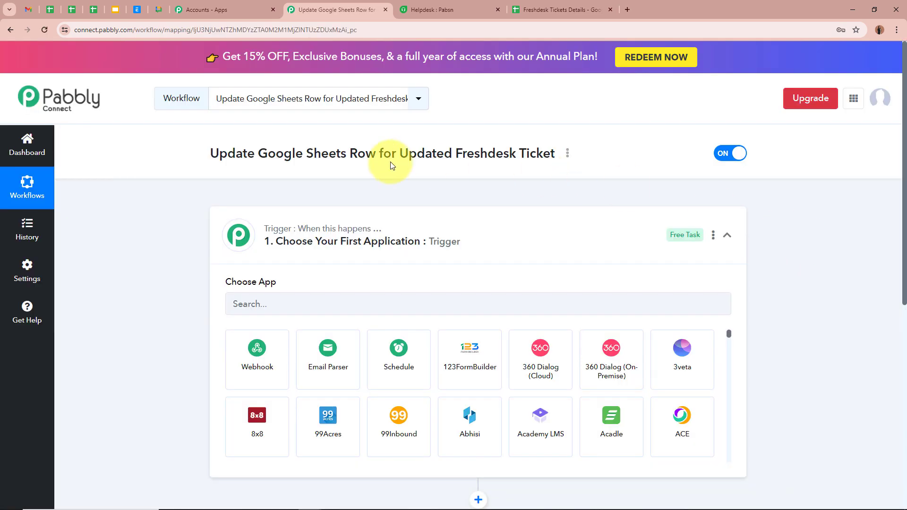
left_click_drag(212, 152, 542, 157)
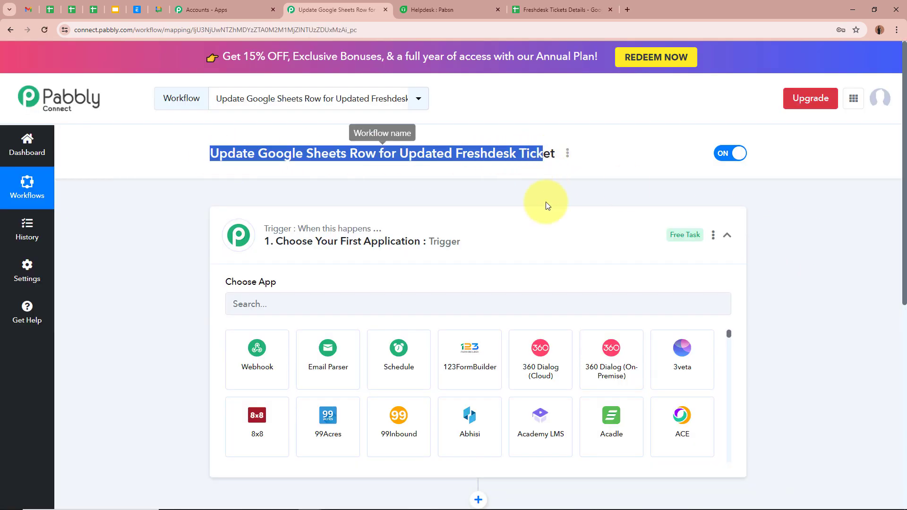
left_click(539, 246)
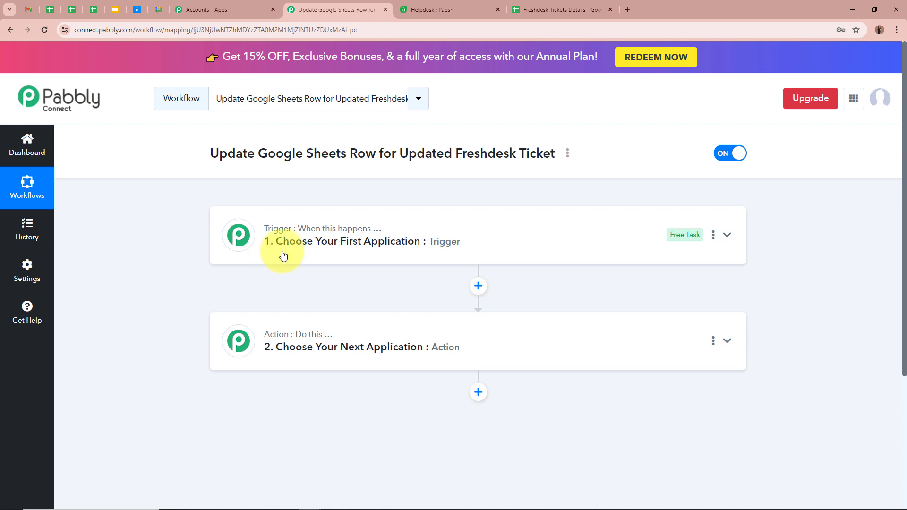
mouse_move(344, 239)
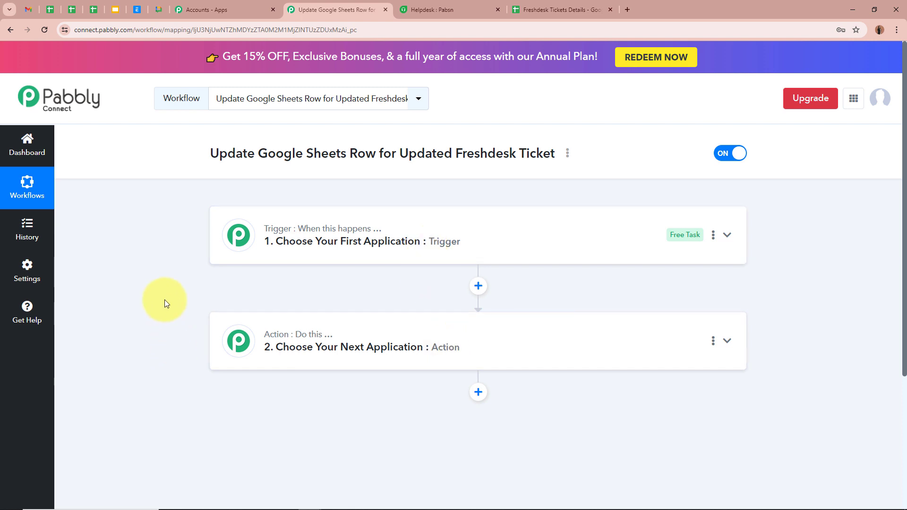
Step: Set the workflow's trigger application to Freshdesk with Update Ticket as the trigger event
left_click(727, 234)
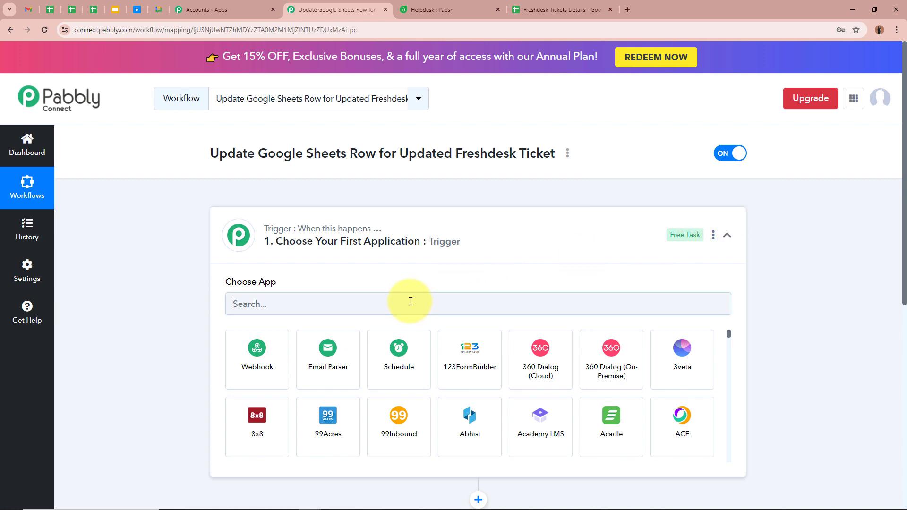
left_click(410, 302)
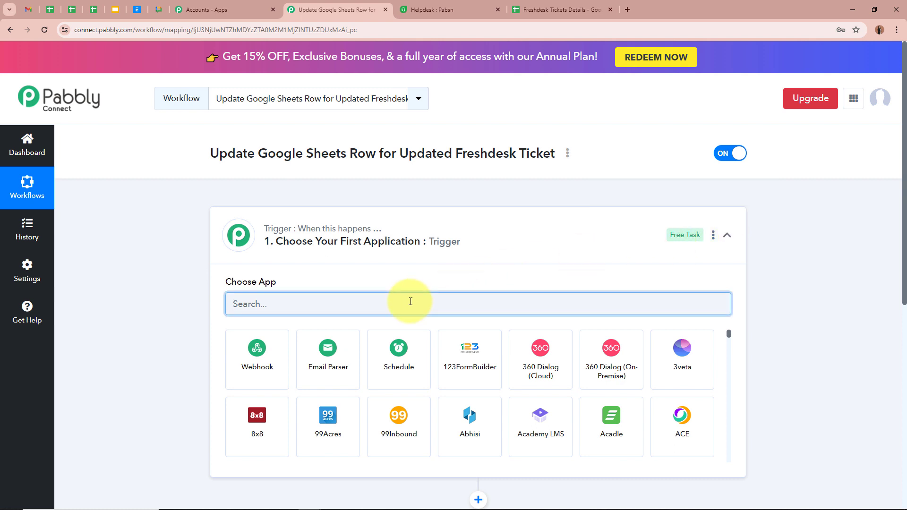
type("Fresh")
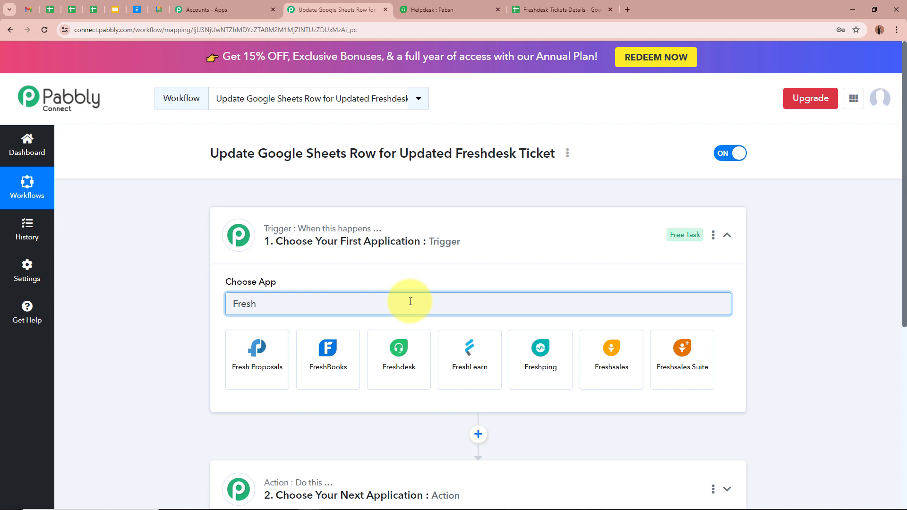
left_click(400, 348)
left_click(272, 347)
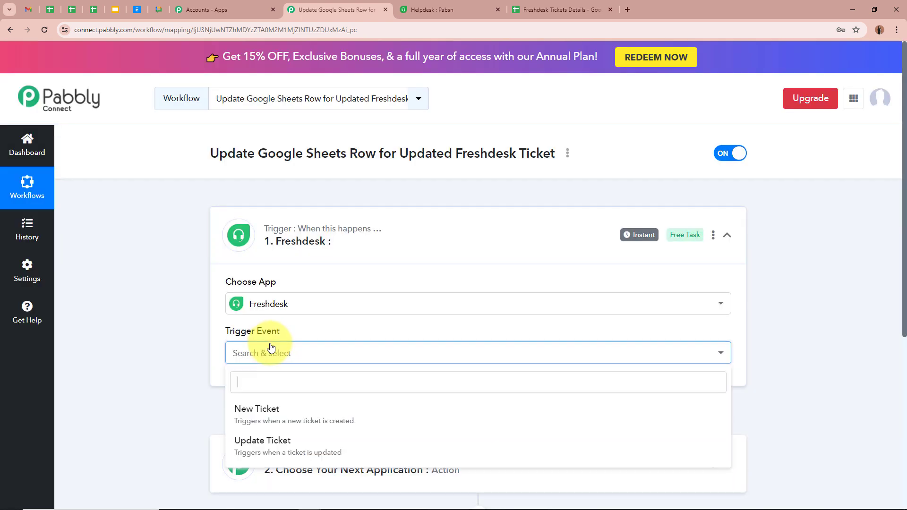
left_click(274, 451)
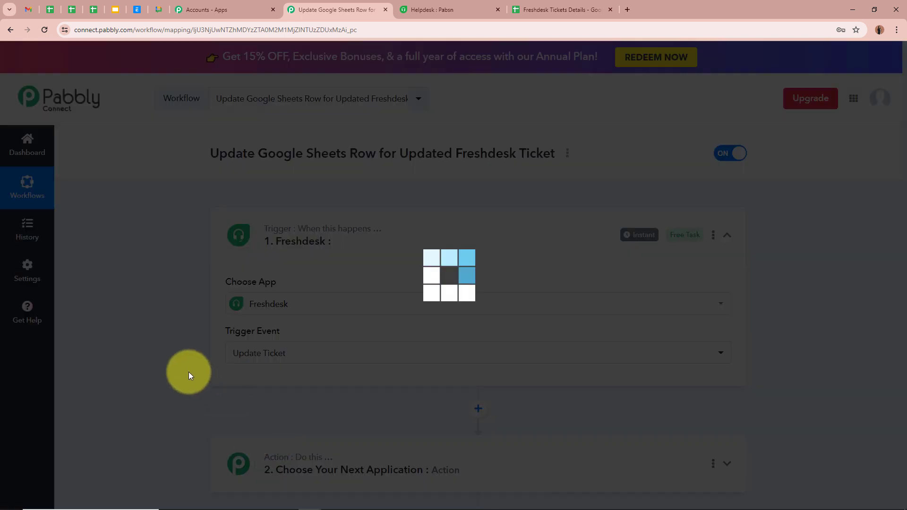
Step: Review the Freshdesk webhook setup instructions and copy the trigger's webhook URL
scroll(157, 316, "down", 1)
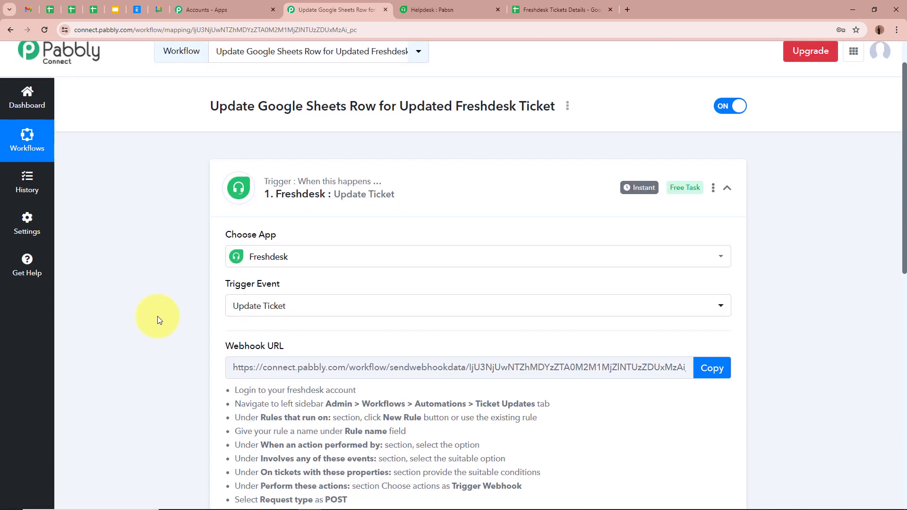
scroll(157, 316, "down", 2)
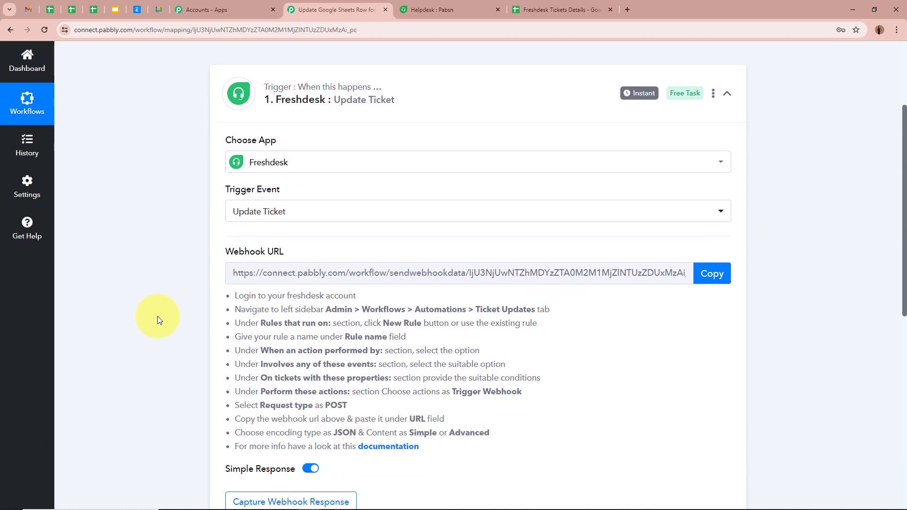
scroll(157, 316, "down", 2)
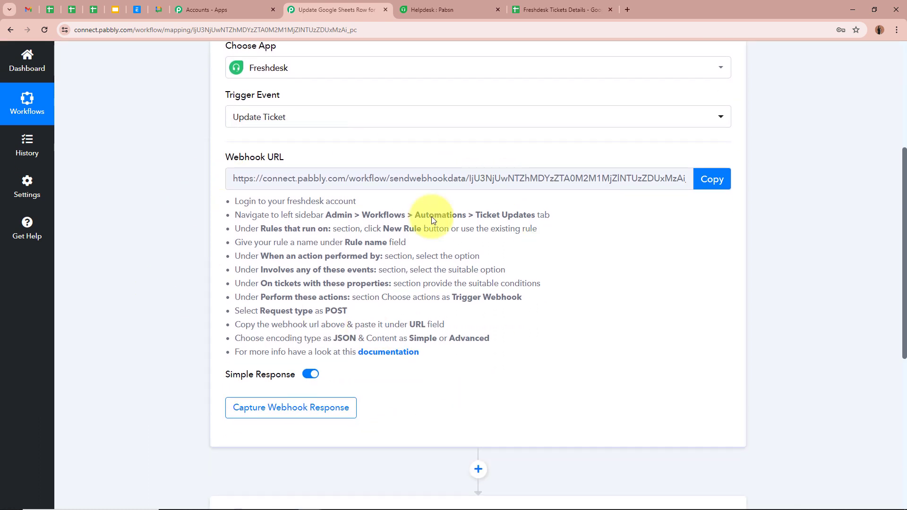
scroll(646, 248, "up", 2)
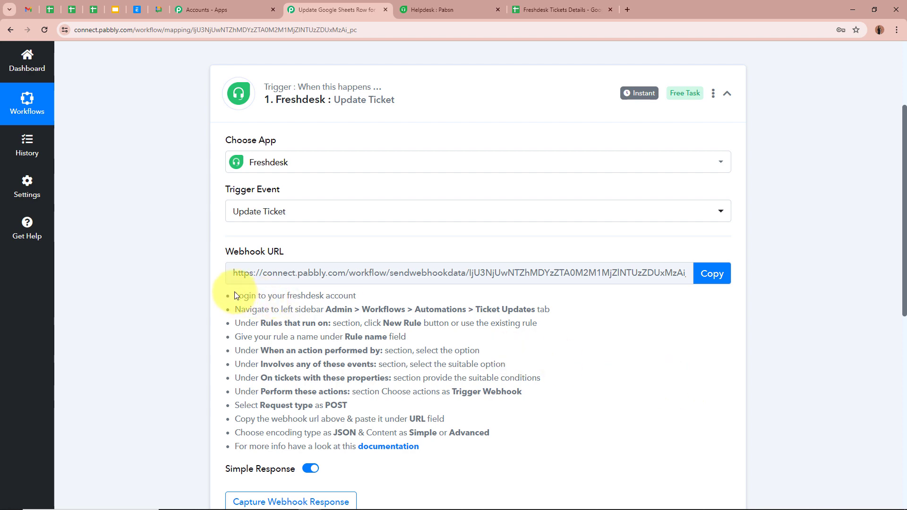
left_click_drag(226, 292, 501, 457)
left_click(586, 421)
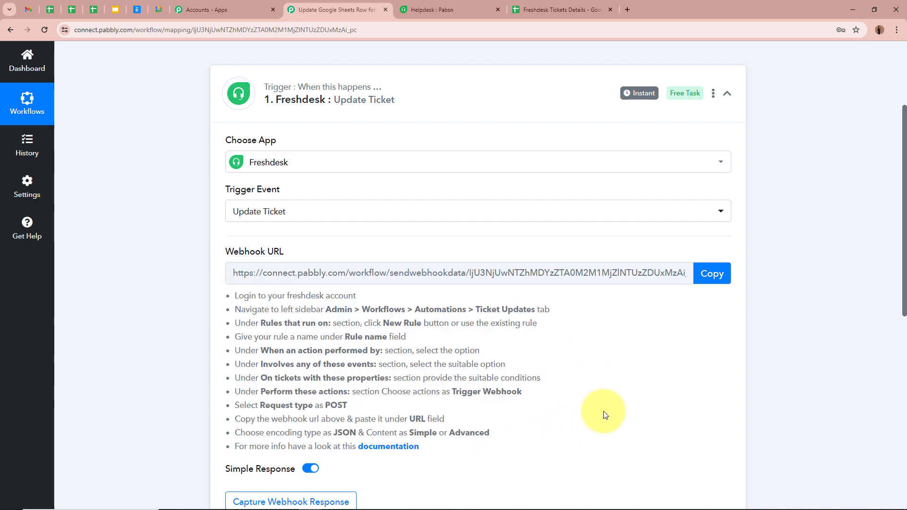
left_click(718, 274)
left_click_drag(680, 275, 202, 278)
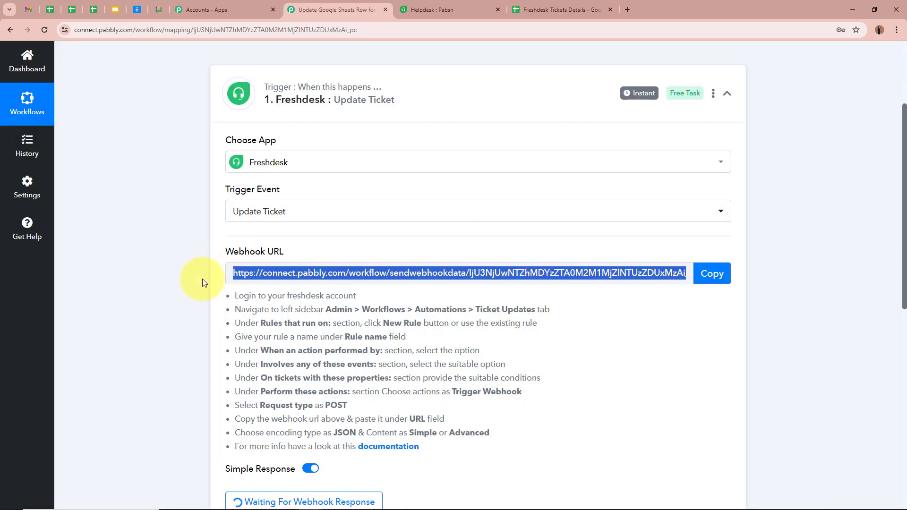
Step: Switch to Freshdesk and open the automation rules that run on ticket updates in the admin settings
scroll(370, 358, "up", 3)
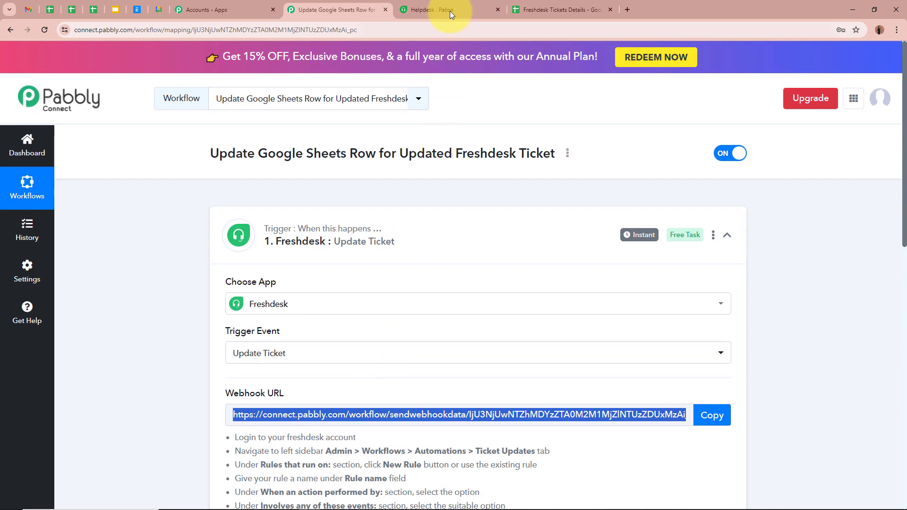
left_click(449, 10)
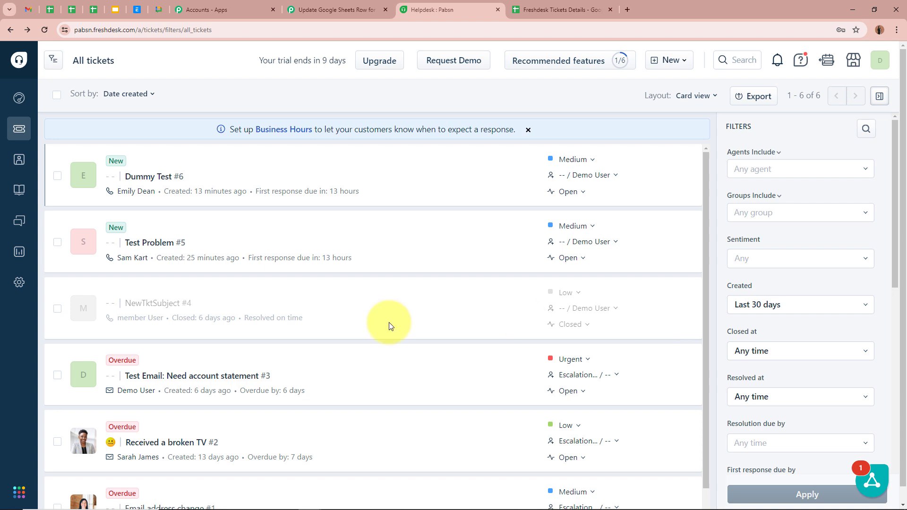
left_click(19, 284)
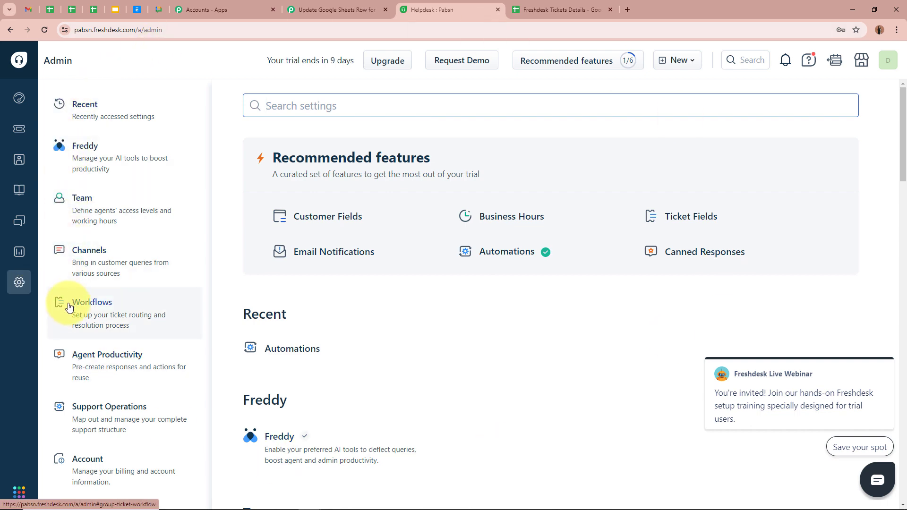
left_click(137, 311)
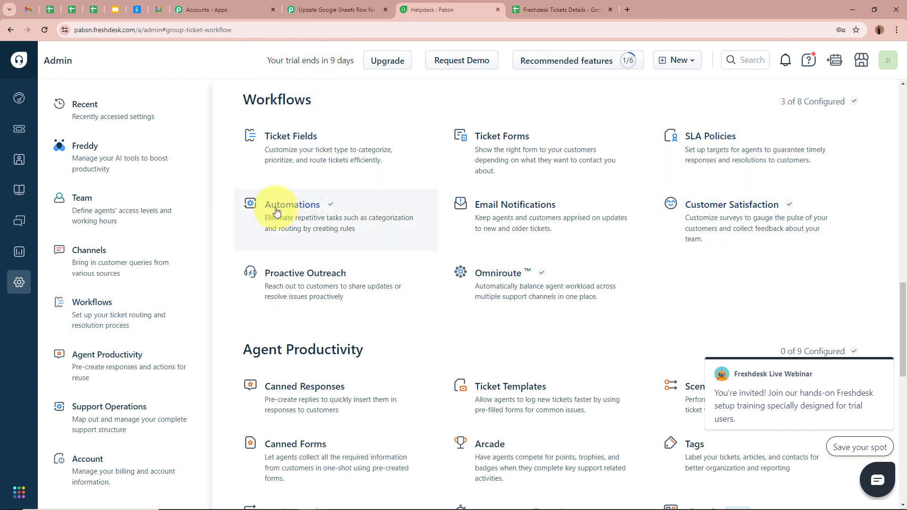
left_click(334, 209)
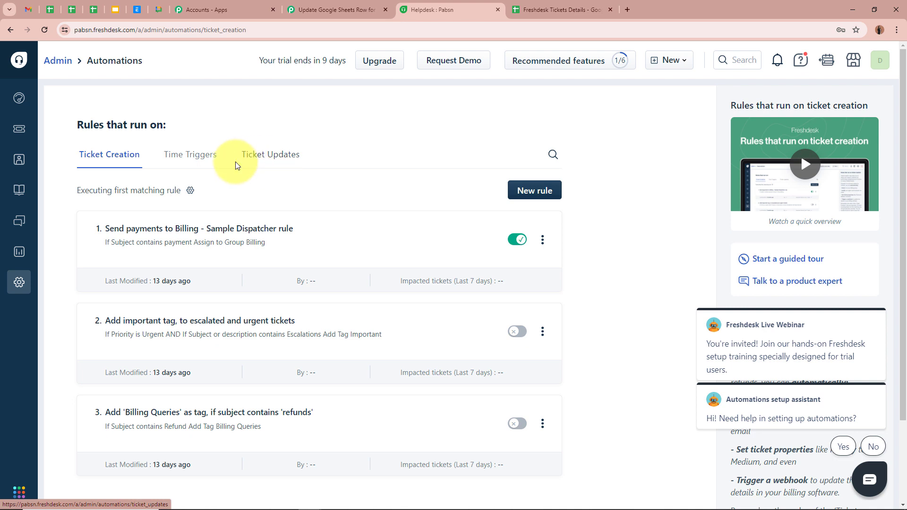
left_click(271, 163)
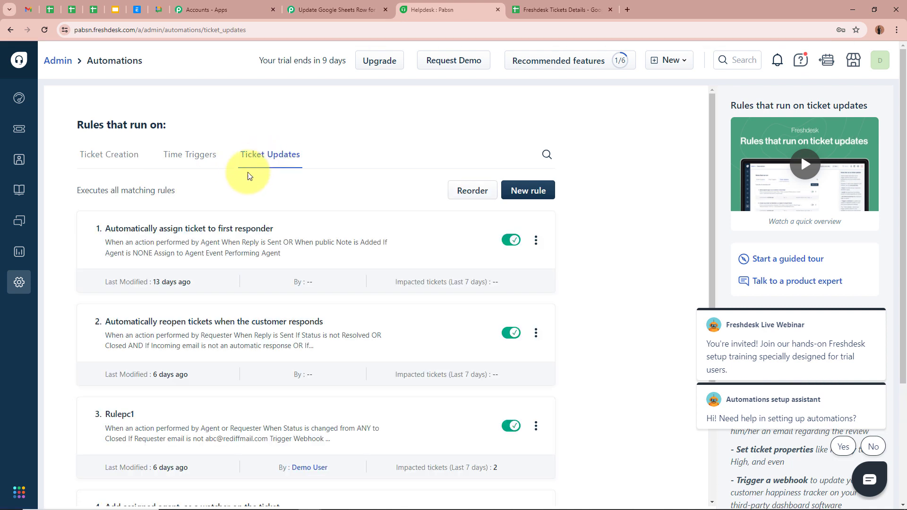
Step: Create a new ticket updates automation rule and name it Test Updates
left_click(534, 191)
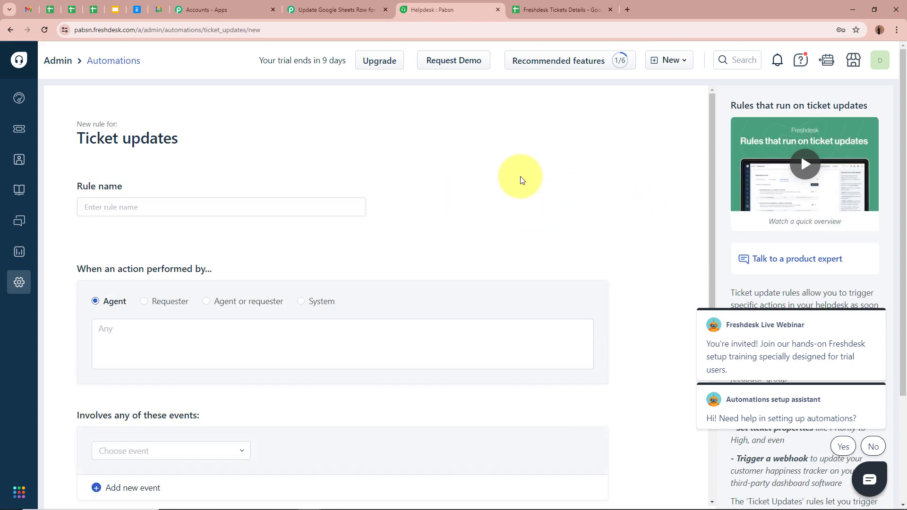
left_click(195, 208)
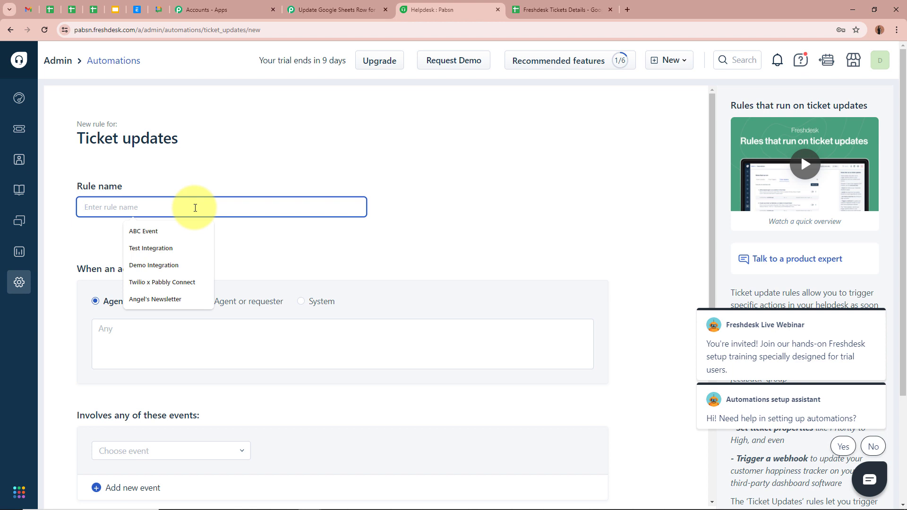
type("Tes")
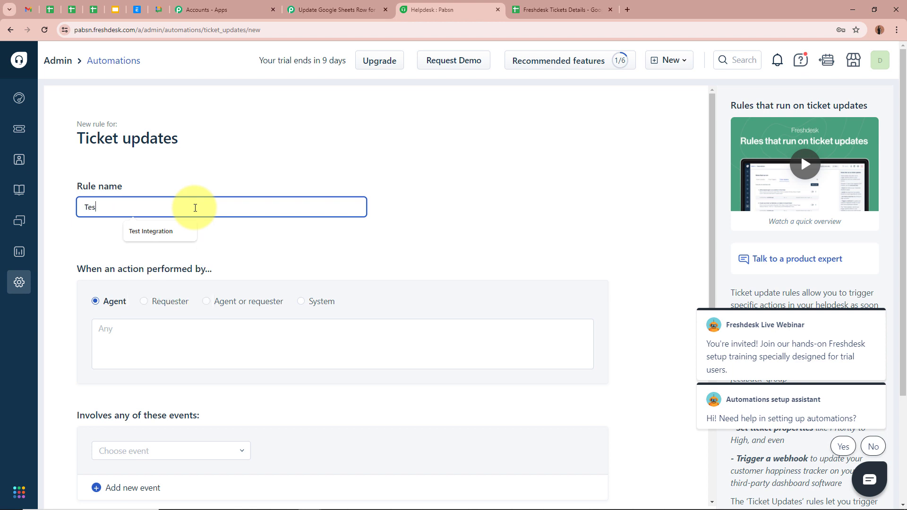
type("t Updates")
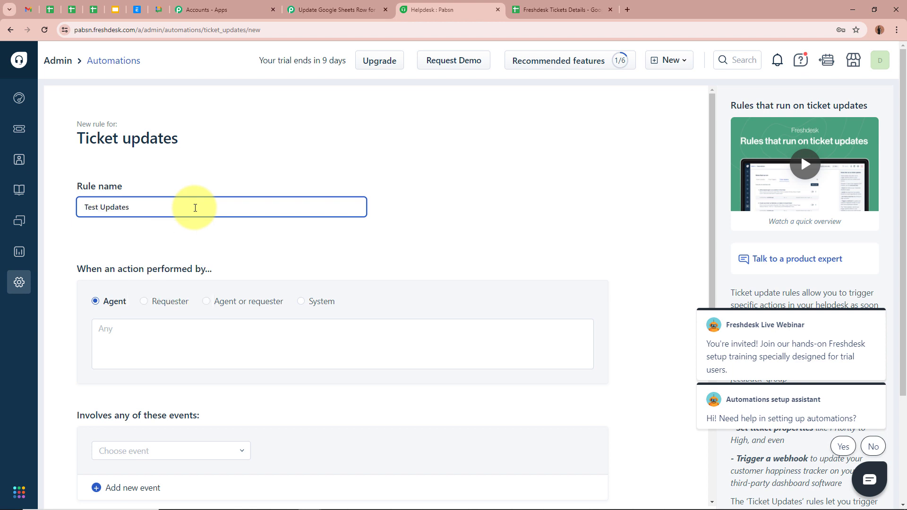
Step: Set the rule's event to Status is changed, from Any status to Any status
scroll(186, 222, "down", 1)
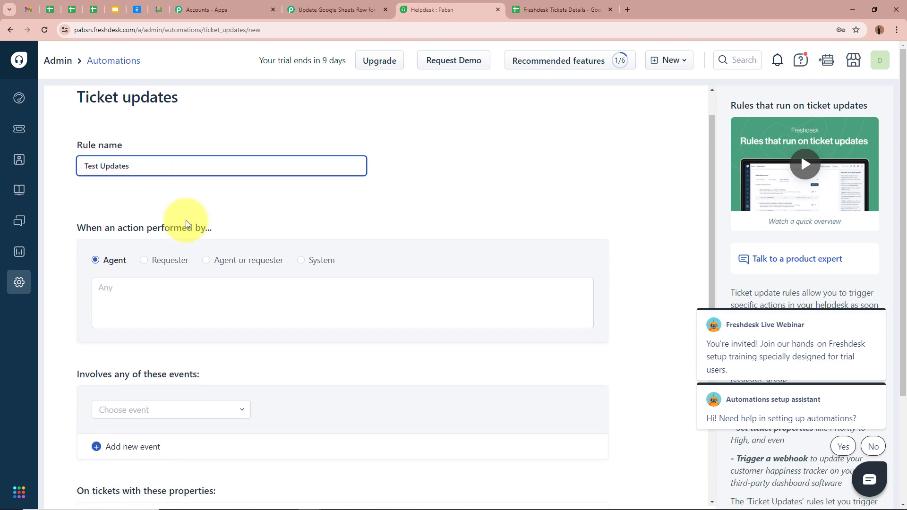
scroll(182, 215, "down", 1)
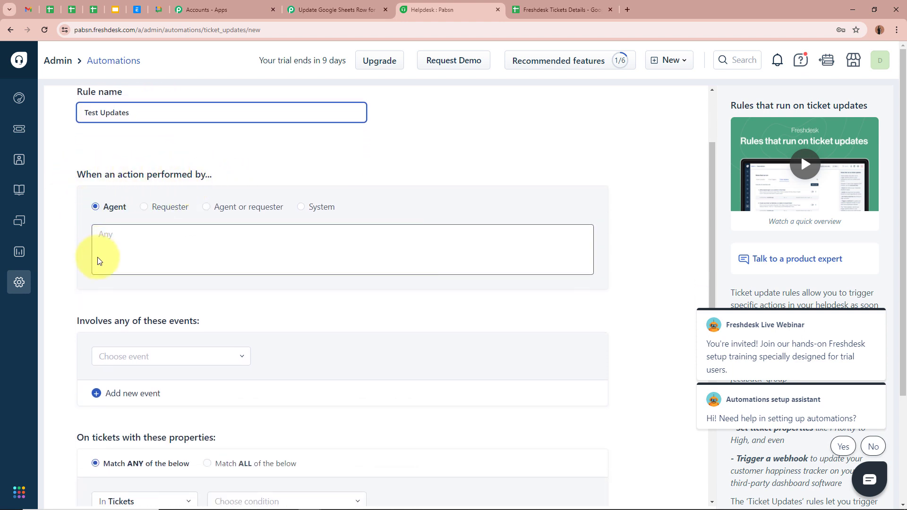
scroll(97, 257, "down", 2)
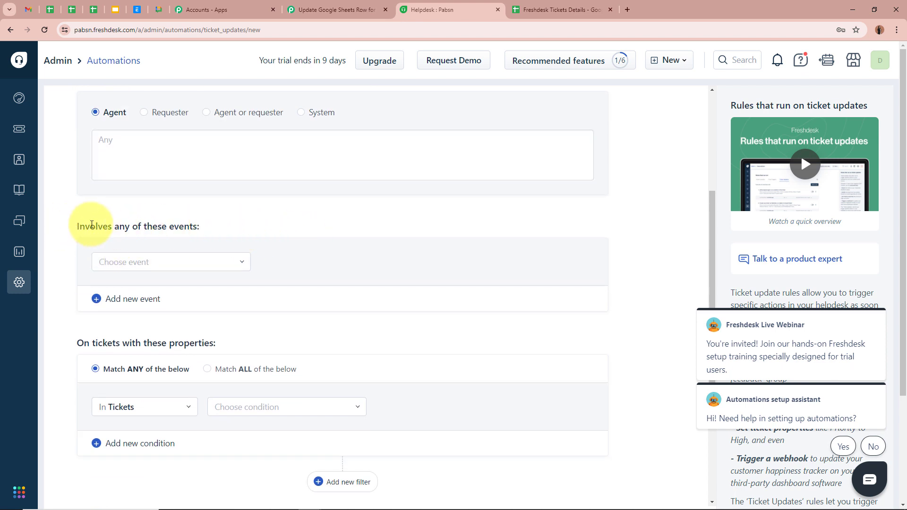
left_click(243, 267)
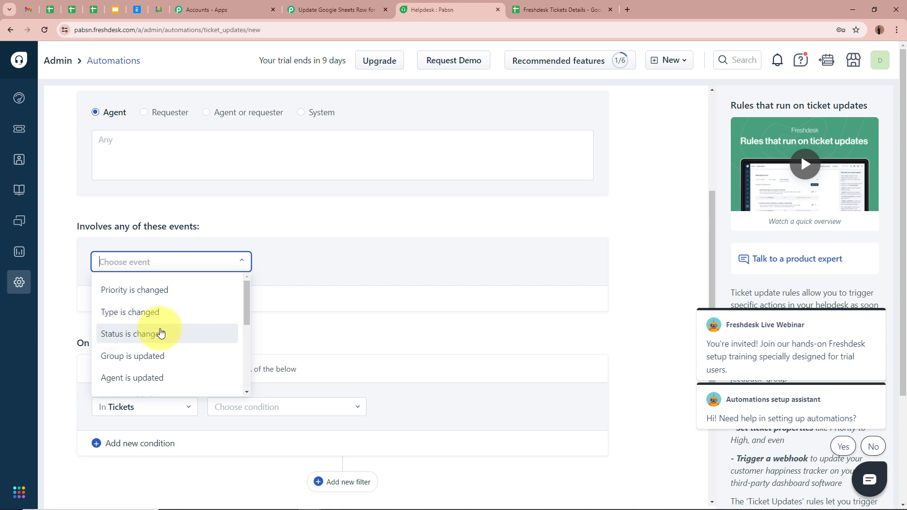
left_click(161, 333)
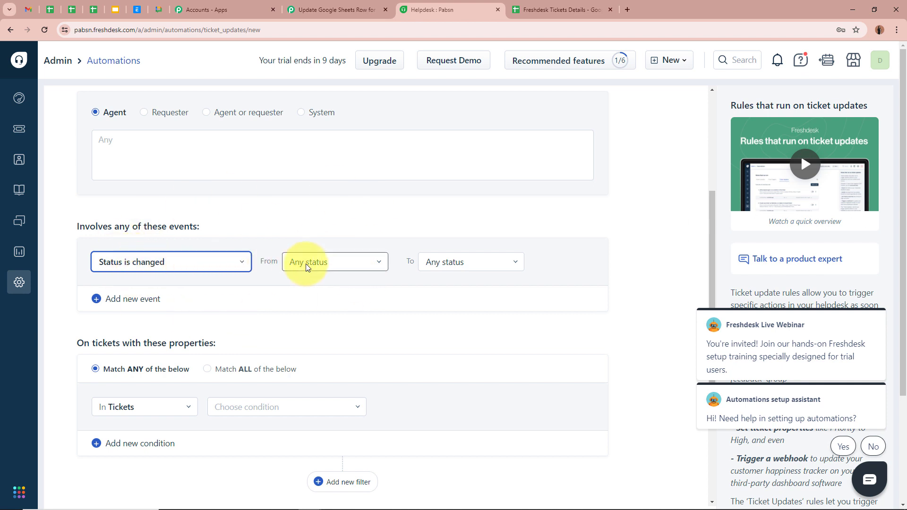
left_click(324, 265)
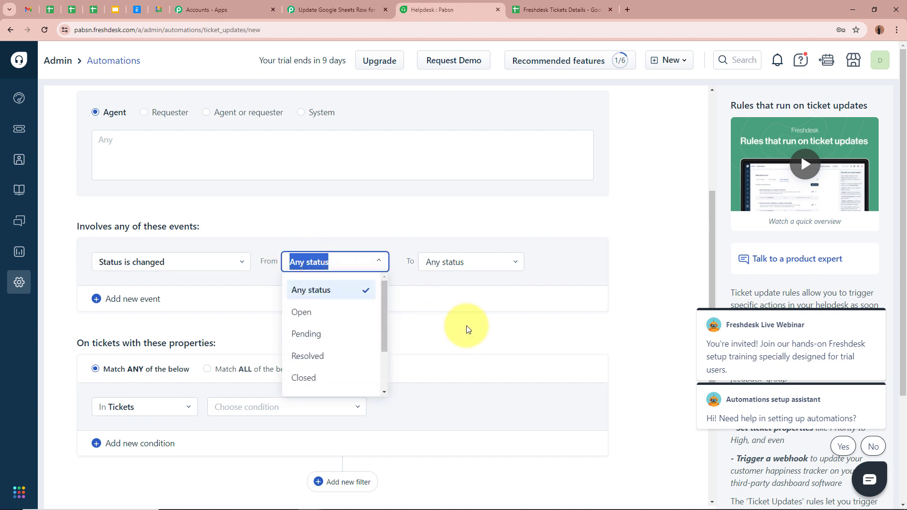
left_click(482, 263)
left_click(553, 327)
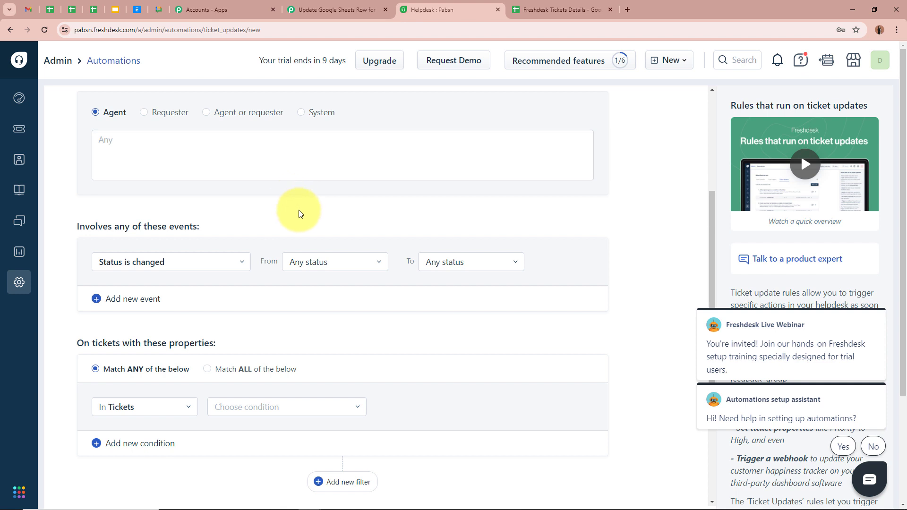
Step: Add a second event, Priority is changed, to the rule and remove it again
left_click(134, 300)
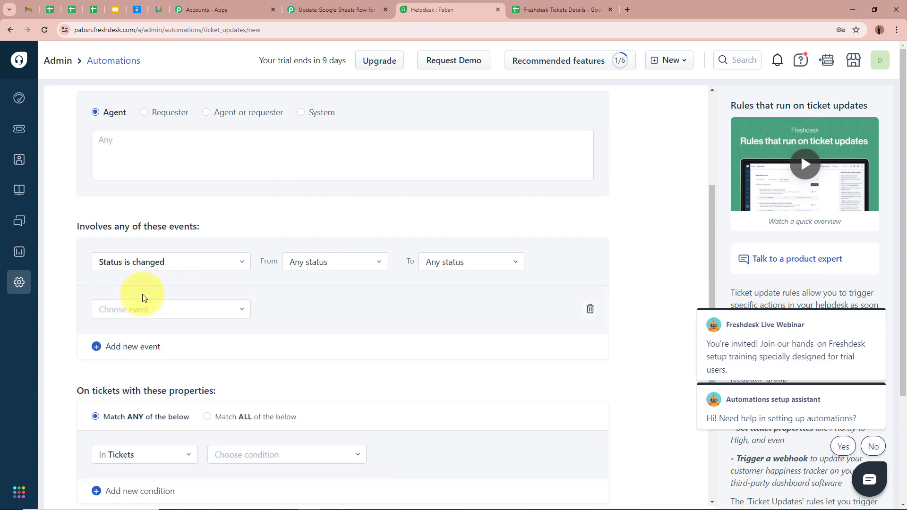
left_click(156, 310)
scroll(331, 338, "down", 1)
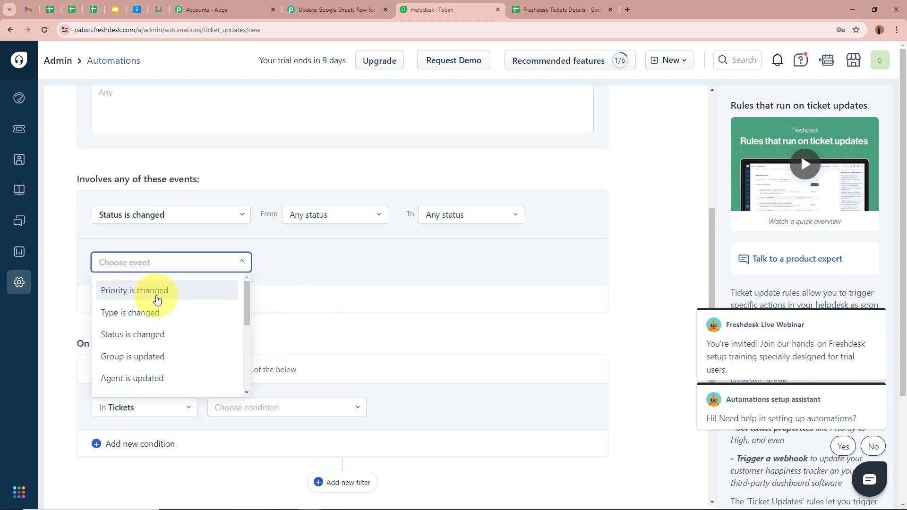
left_click(156, 291)
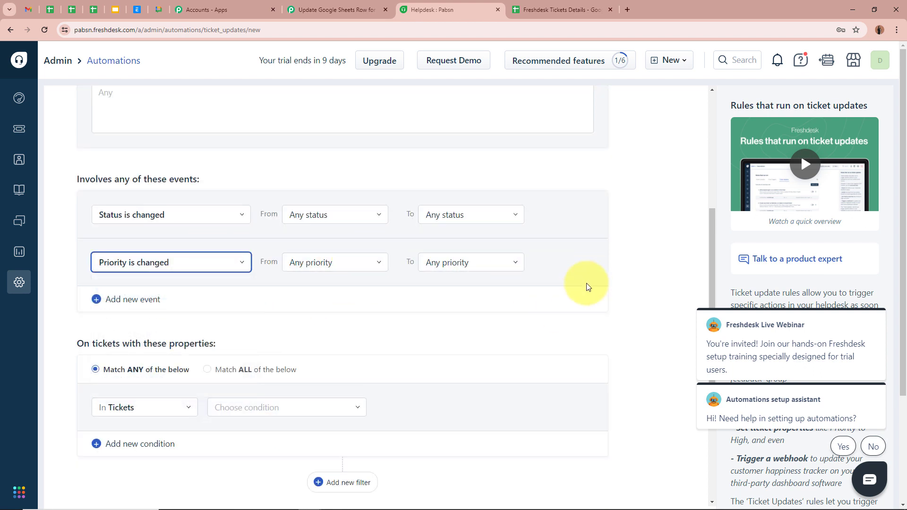
left_click(590, 262)
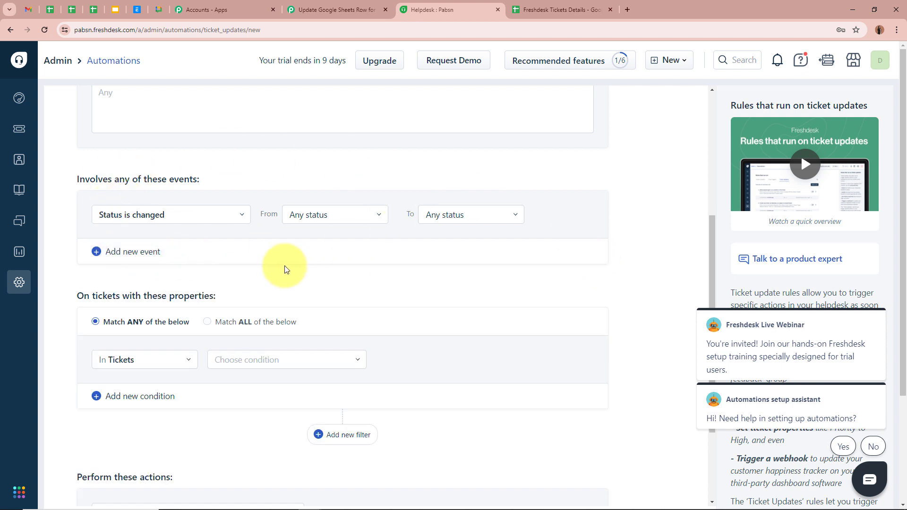
Step: Leave the ticket property conditions empty and choose Trigger webhook as the action the rule performs
scroll(285, 266, "down", 1)
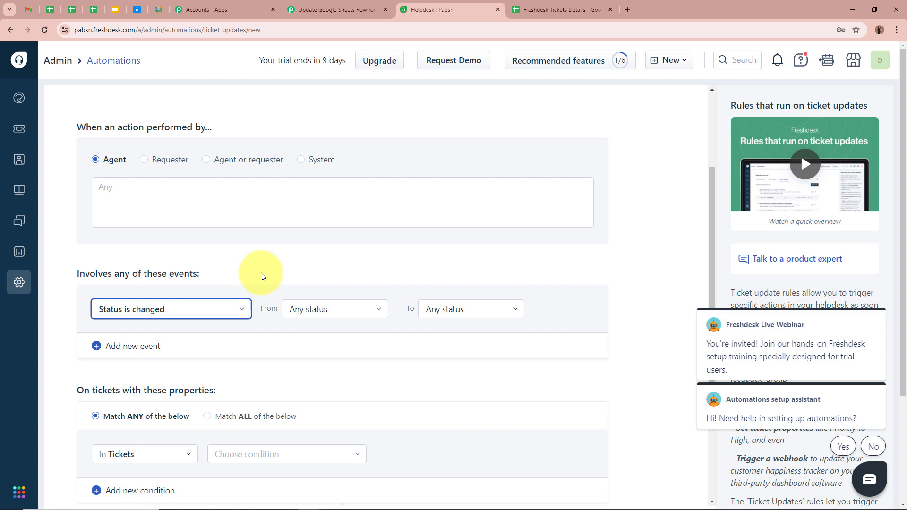
scroll(265, 272, "down", 2)
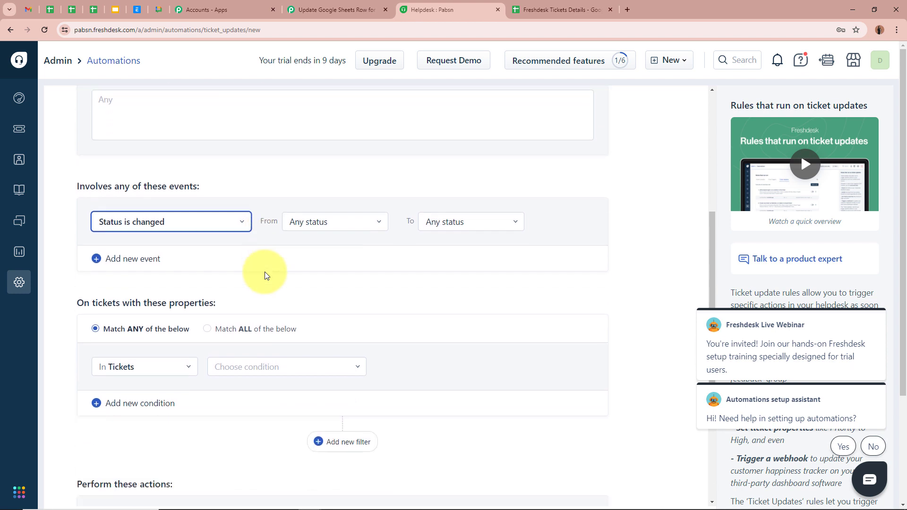
scroll(265, 272, "down", 2)
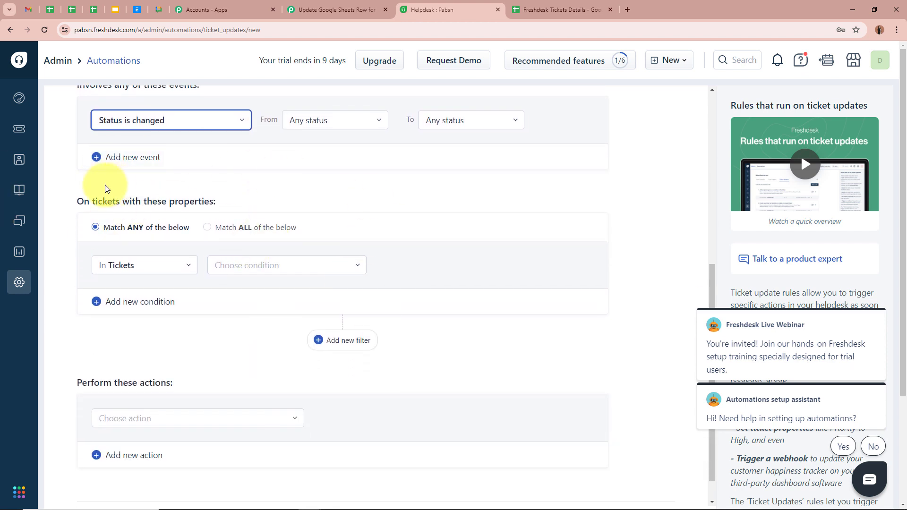
scroll(593, 345, "down", 1)
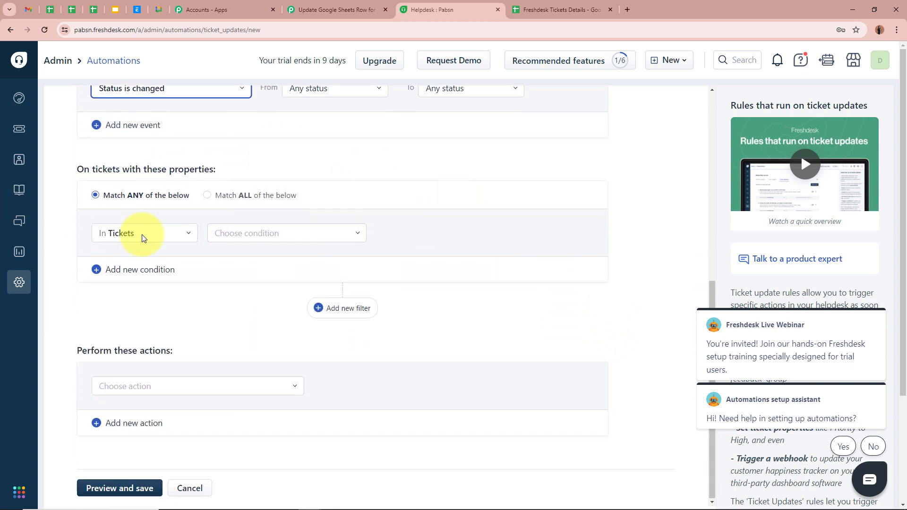
scroll(520, 333, "down", 1)
scroll(284, 307, "up", 1)
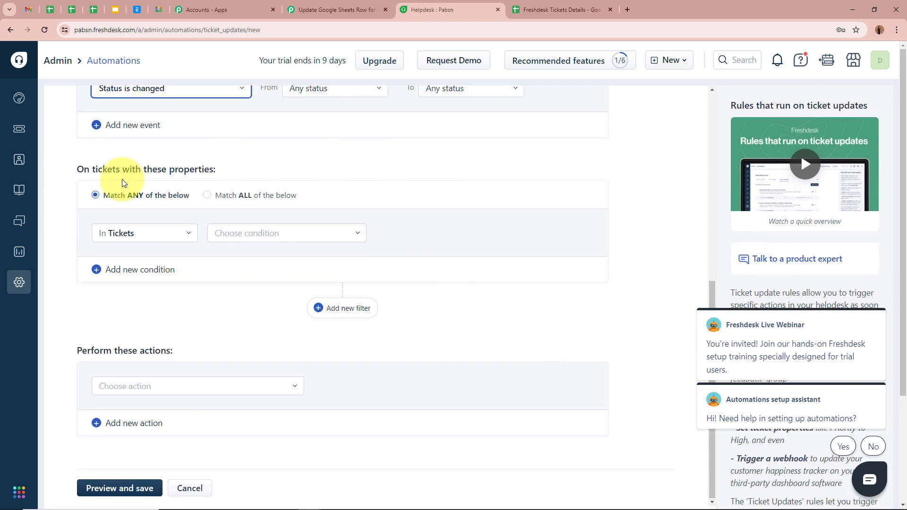
scroll(614, 307, "down", 3)
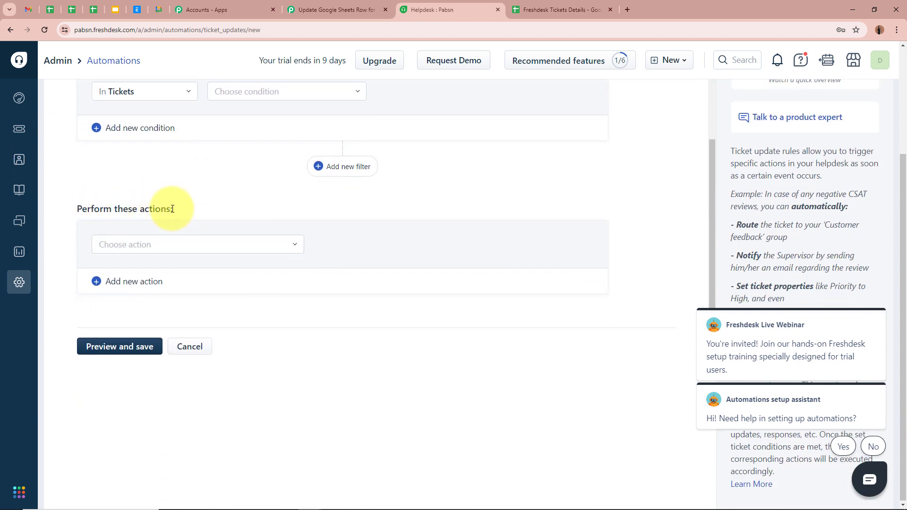
left_click(294, 248)
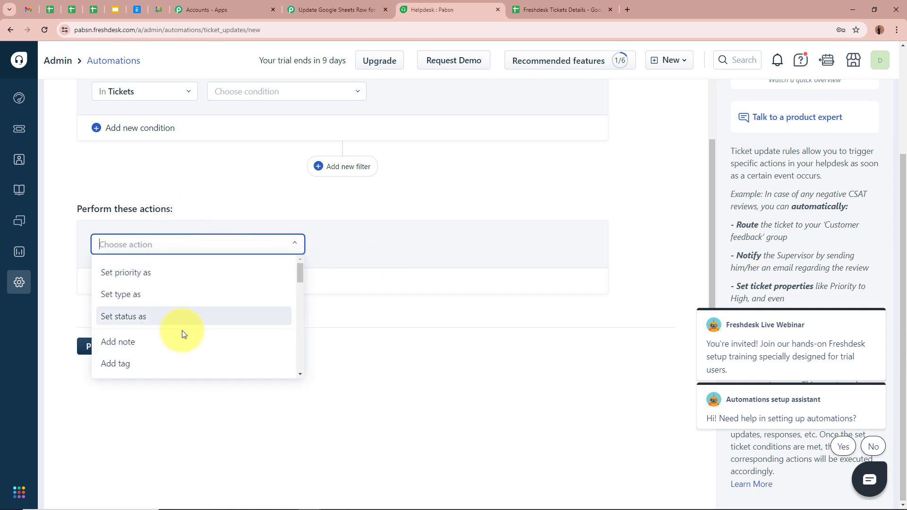
scroll(182, 324, "down", 10)
scroll(183, 320, "down", 2)
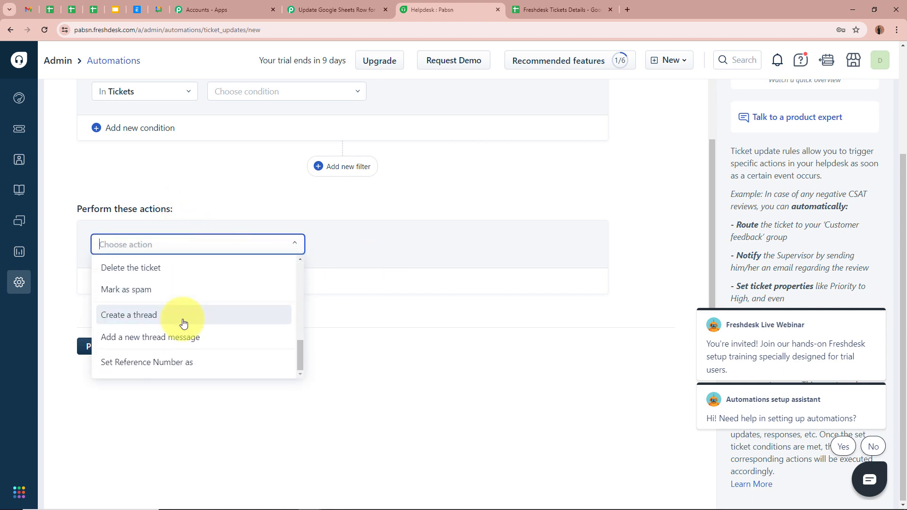
scroll(111, 300, "up", 5)
left_click(162, 298)
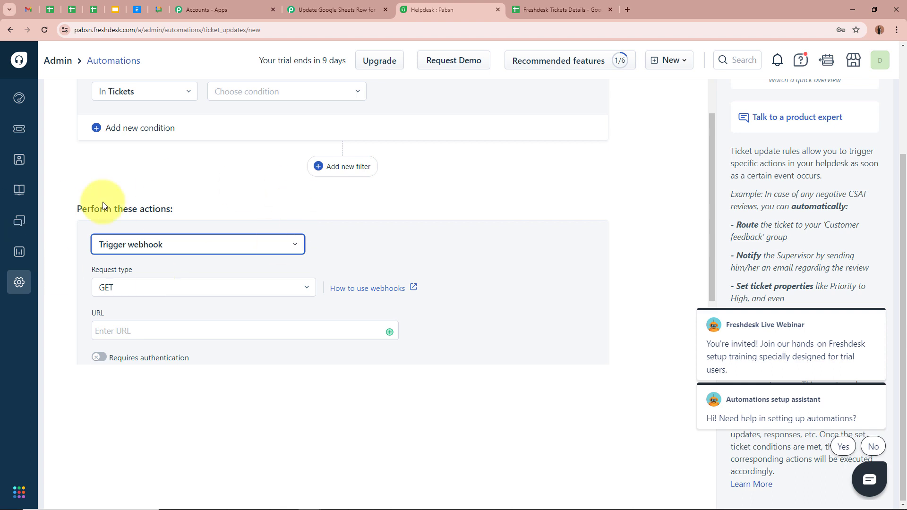
Step: Set the webhook action's request type to POST
scroll(245, 187, "down", 1)
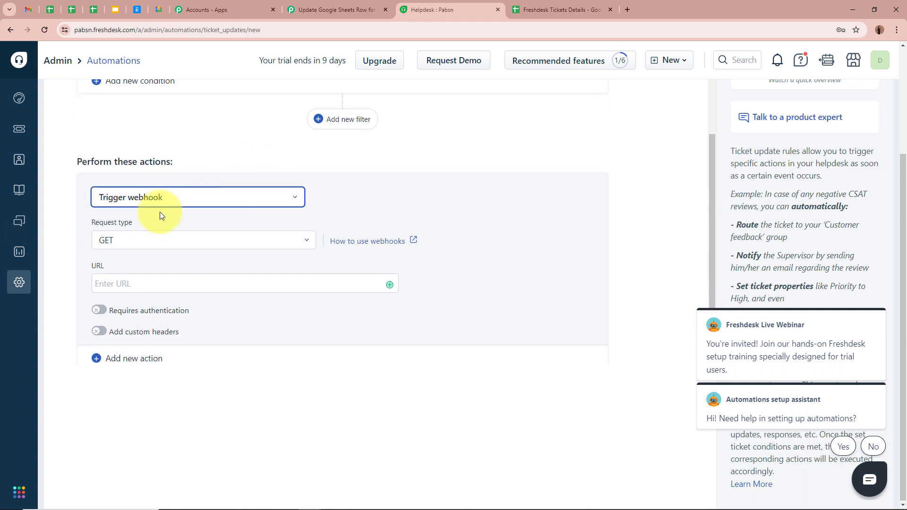
left_click(171, 240)
left_click(168, 292)
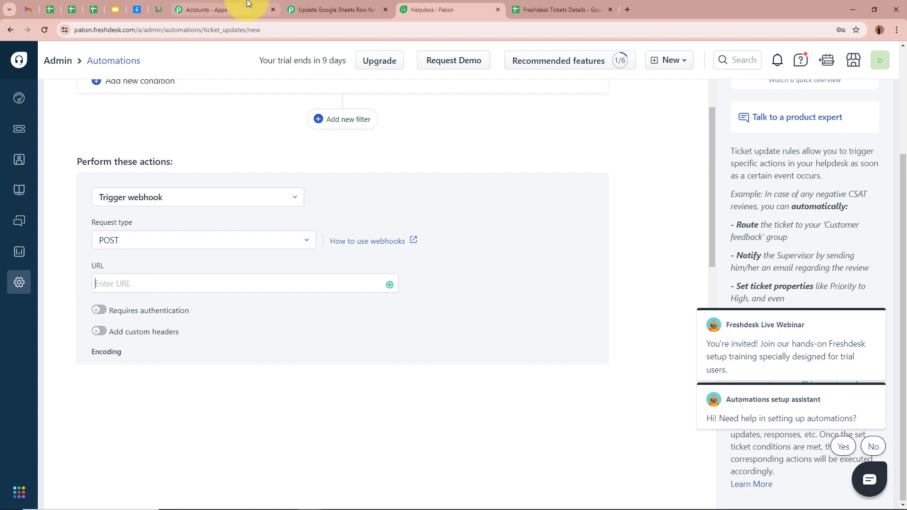
Step: Copy the webhook URL from the Pabbly Connect trigger and paste it as the Freshdesk webhook action's URL
left_click(326, 10)
left_click(726, 428)
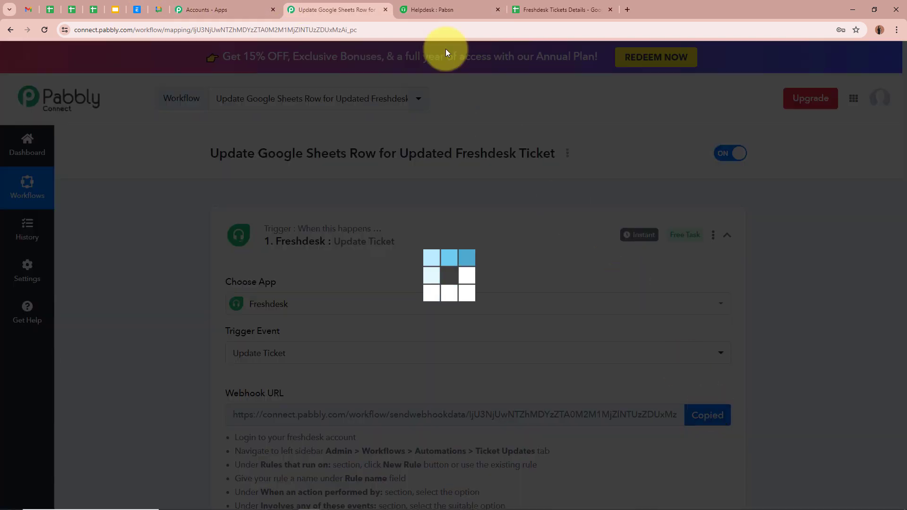
left_click(425, 10)
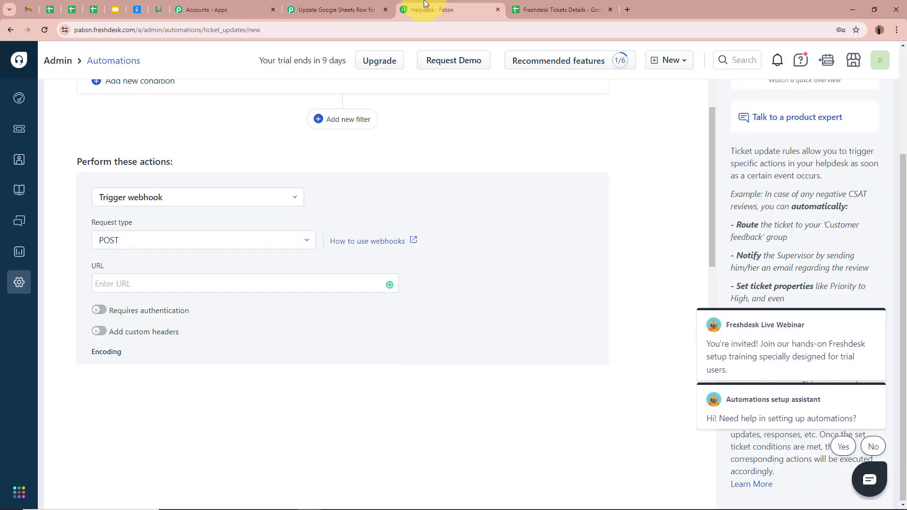
left_click(220, 281)
key("ctrl+v")
Step: Using JSON encoding and Simple content, add Ticket ID, Subject and Description to the properties the webhook sends
scroll(308, 338, "down", 3)
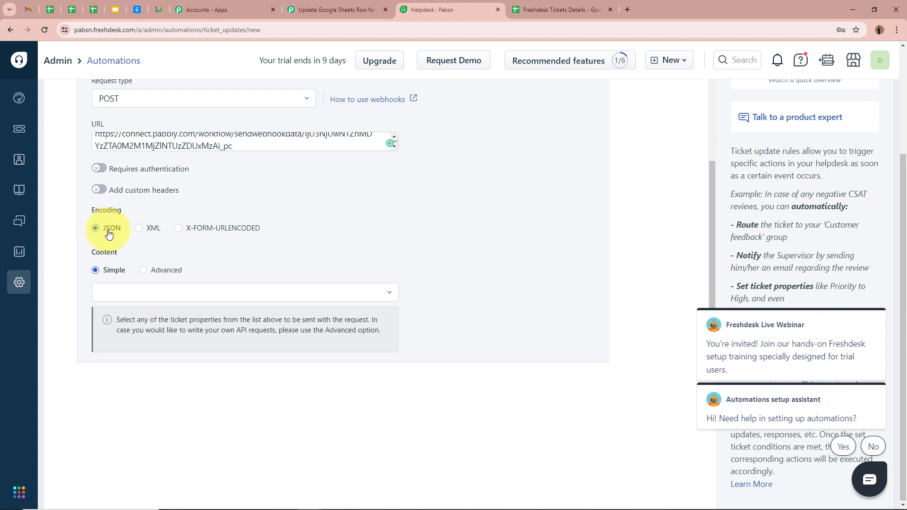
scroll(316, 258, "down", 1)
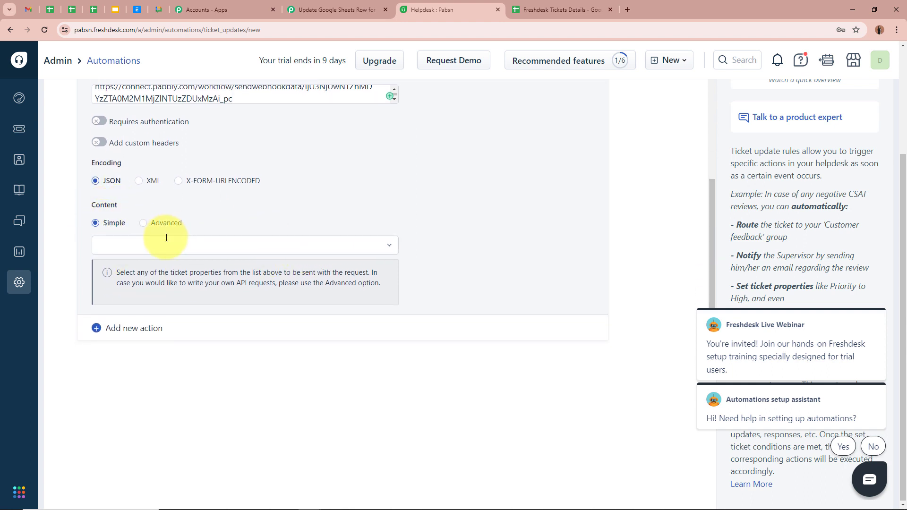
left_click(211, 247)
scroll(231, 302, "down", 5)
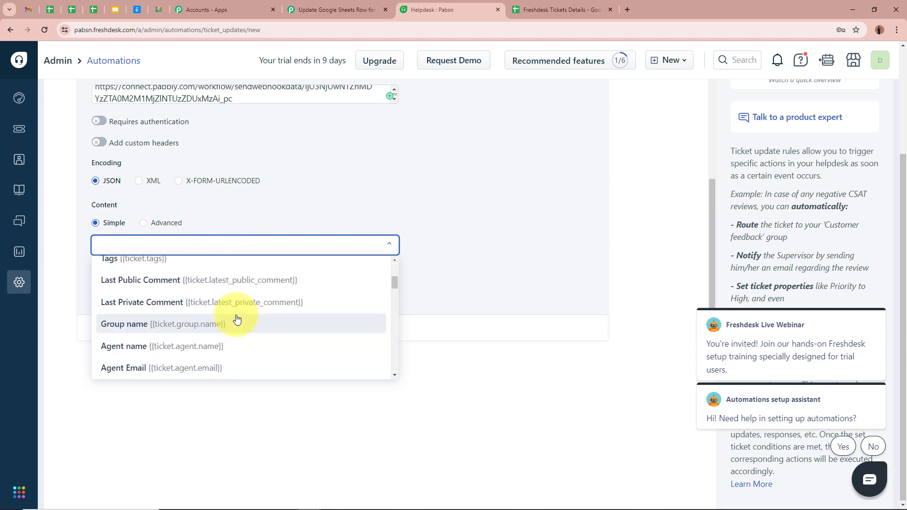
scroll(236, 319, "up", 5)
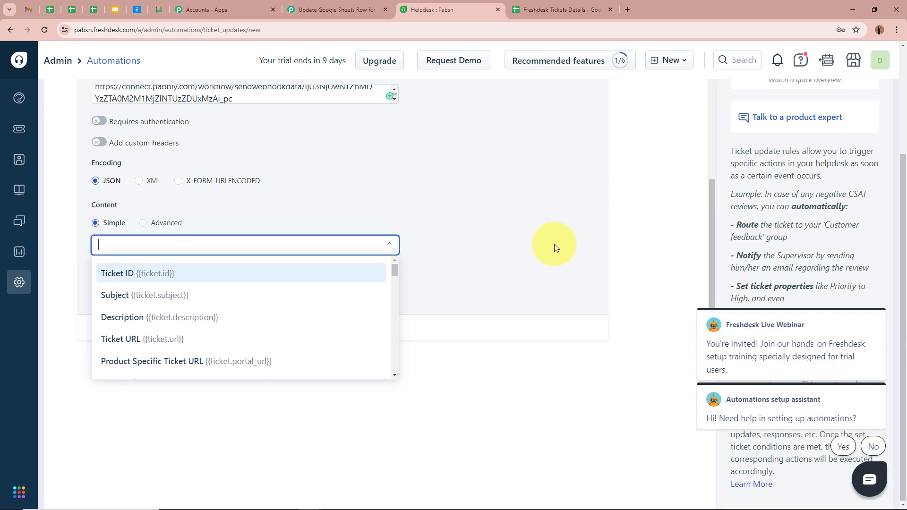
left_click(151, 279)
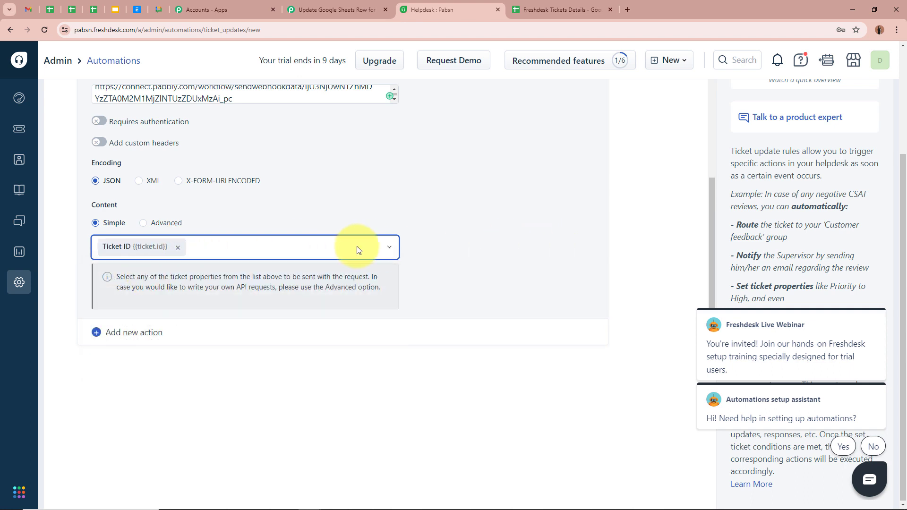
left_click(389, 247)
left_click(228, 302)
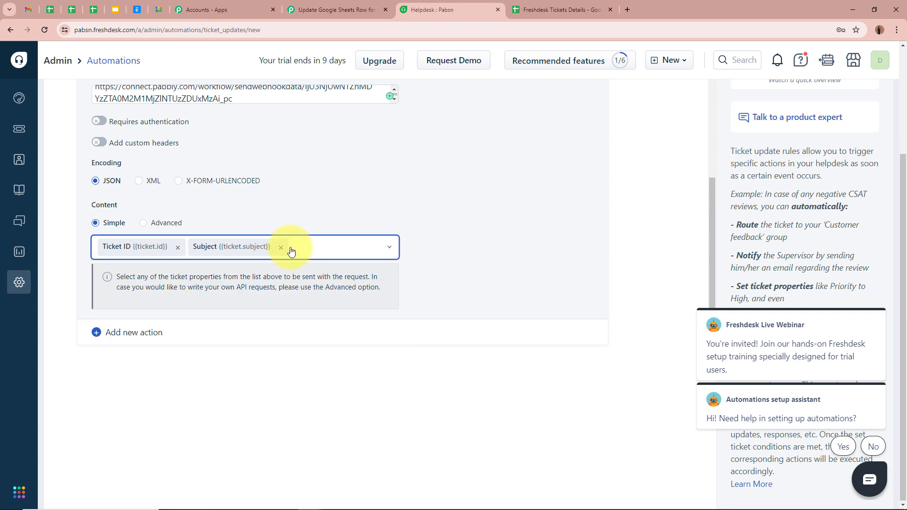
left_click(391, 251)
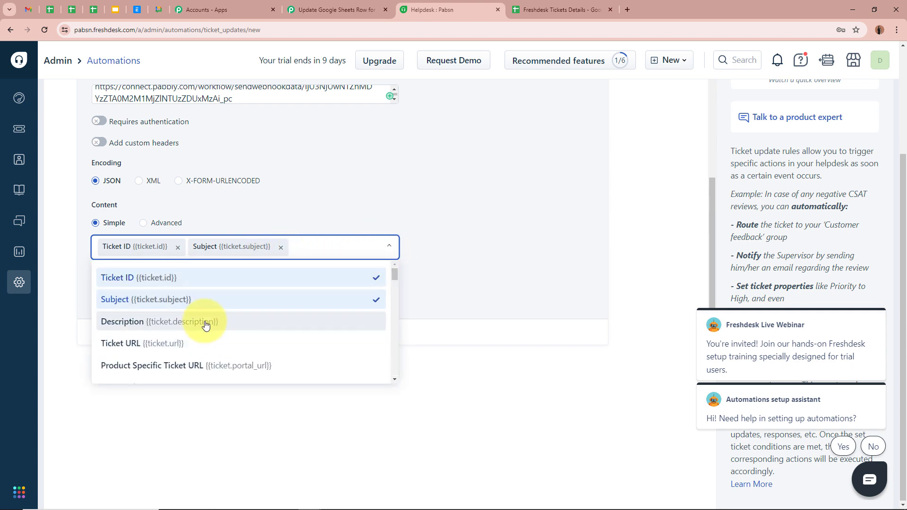
left_click(203, 323)
Step: Add Ticket URL and Status to the webhook's content properties
left_click(382, 265)
scroll(239, 341, "down", 2)
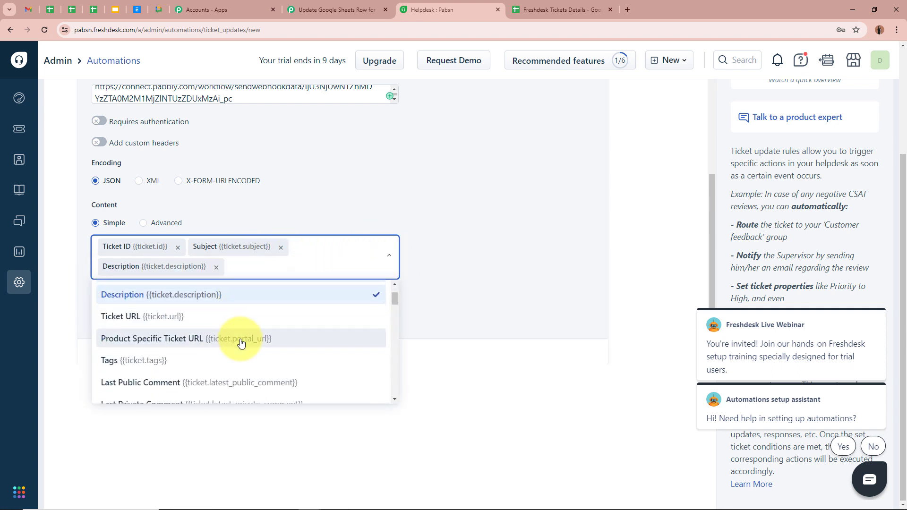
left_click(176, 318)
left_click(388, 252)
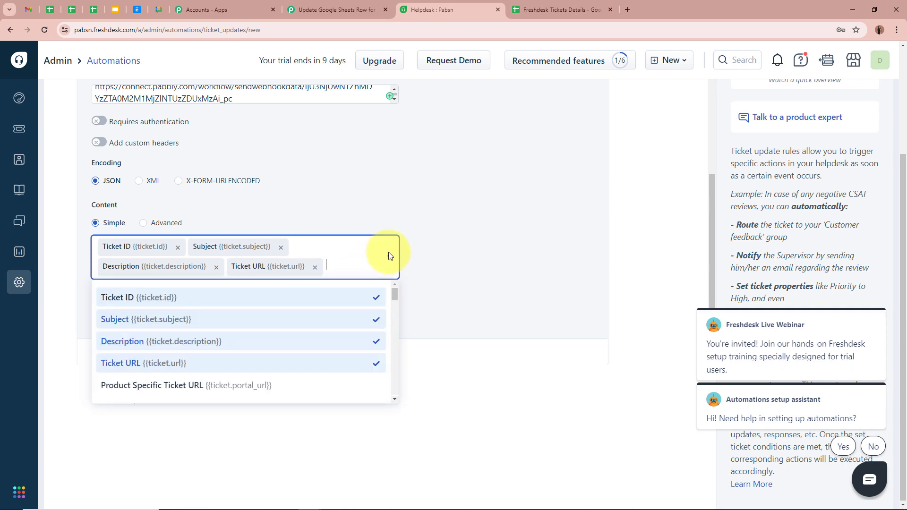
scroll(231, 342, "down", 2)
scroll(230, 341, "down", 3)
left_click(141, 297)
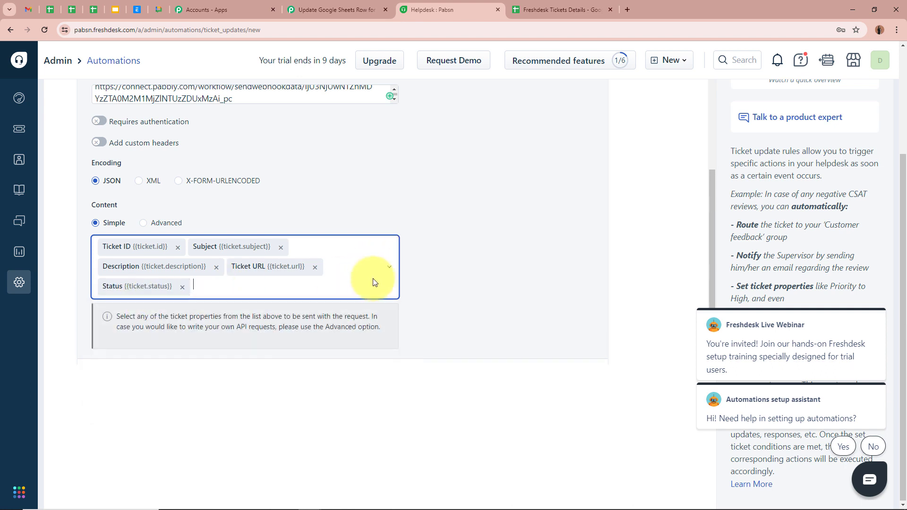
Step: Add Priority, Contact Name, Contact Mobile, Contact Email and Contact Unique External ID to the webhook's content properties
left_click(388, 268)
scroll(261, 362, "down", 6)
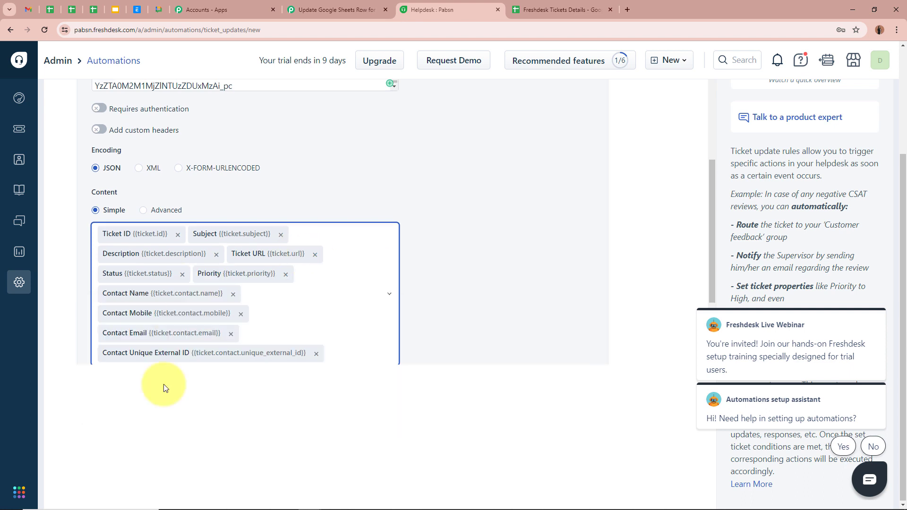
scroll(337, 289, "up", 1)
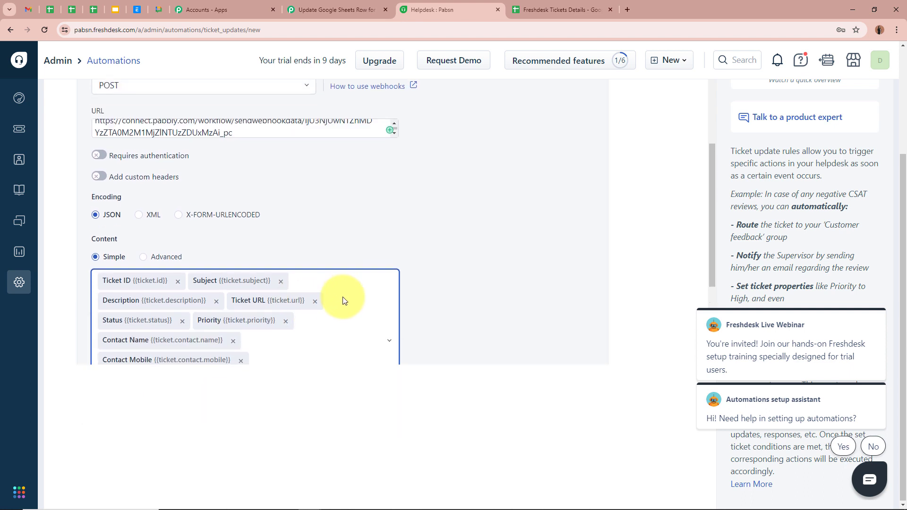
Step: Preview the summary of the Test Updates rule, then save and enable it
scroll(340, 300, "down", 4)
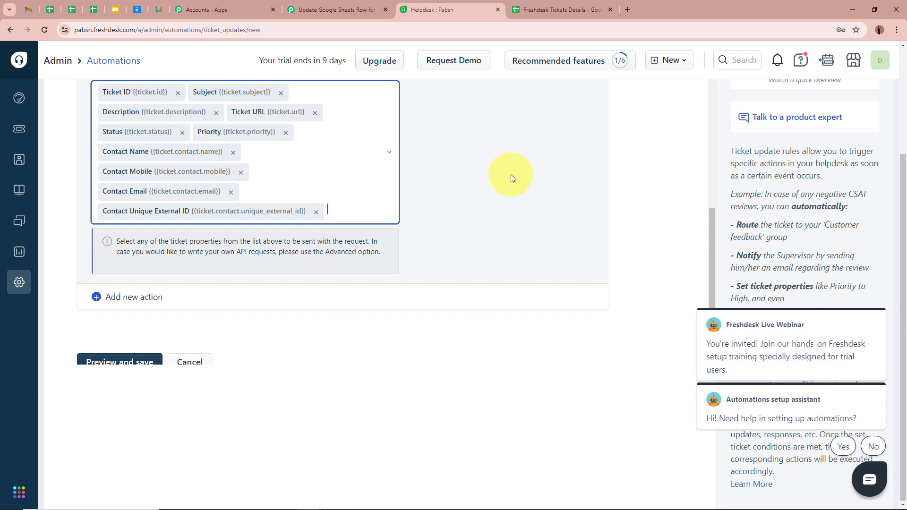
scroll(511, 174, "down", 1)
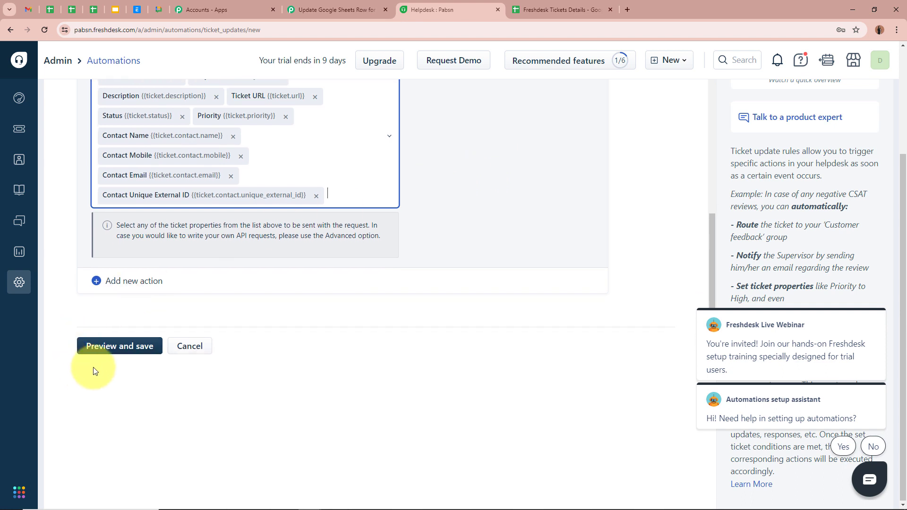
left_click(134, 346)
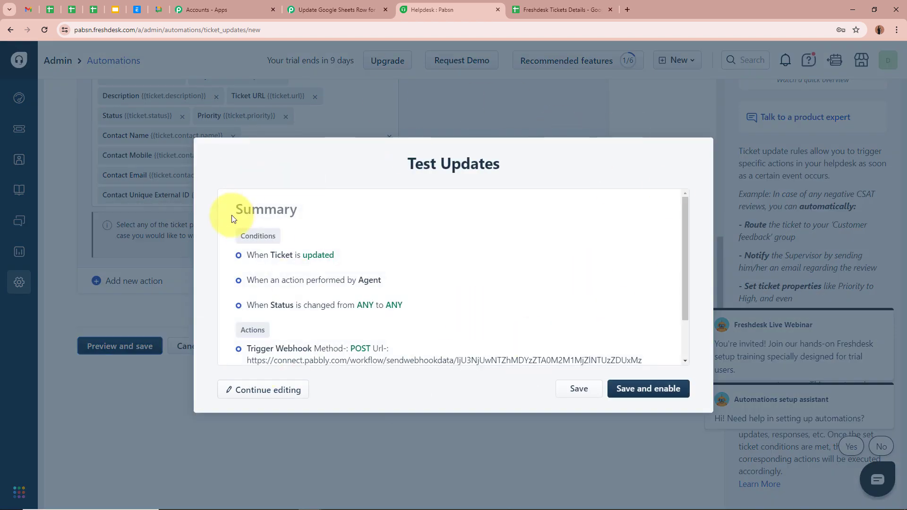
scroll(448, 304, "down", 1)
scroll(448, 304, "up", 1)
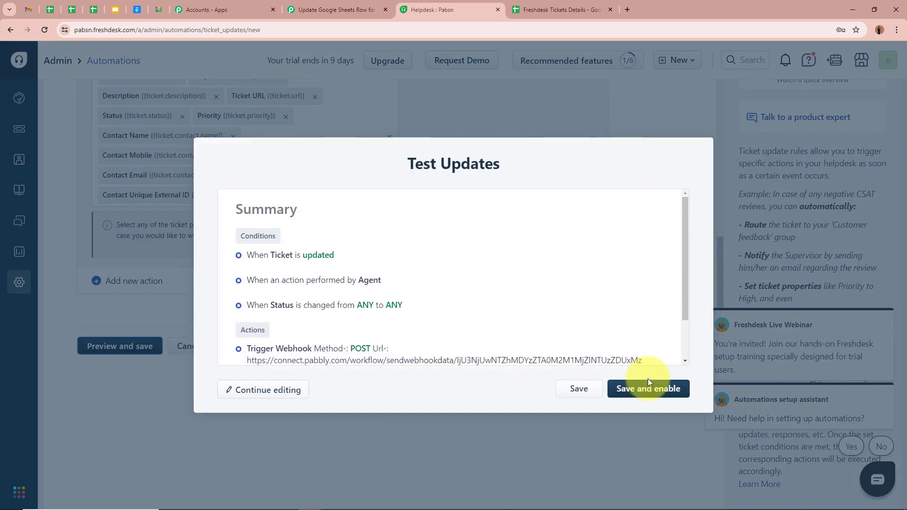
left_click(669, 394)
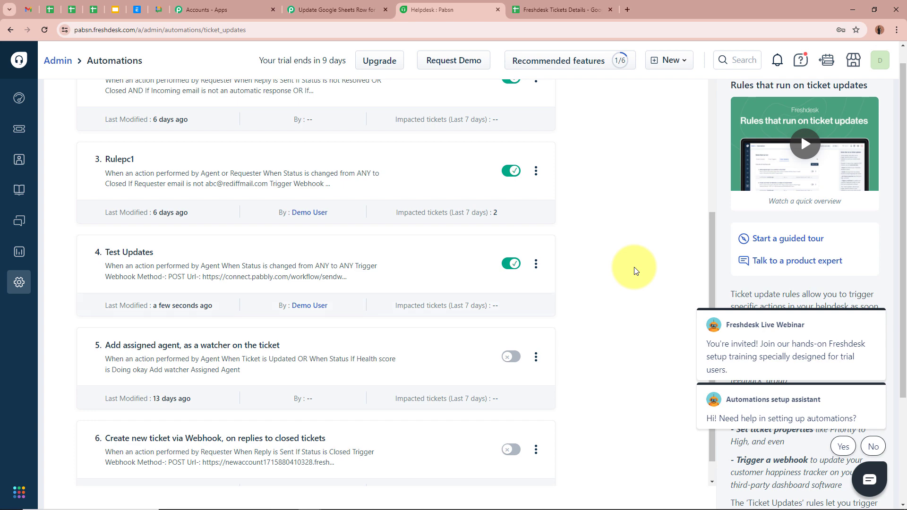
Step: Switch to the Pabbly Connect workflow and check the webhook capture status of the Freshdesk trigger
left_click(325, 11)
scroll(143, 273, "down", 3)
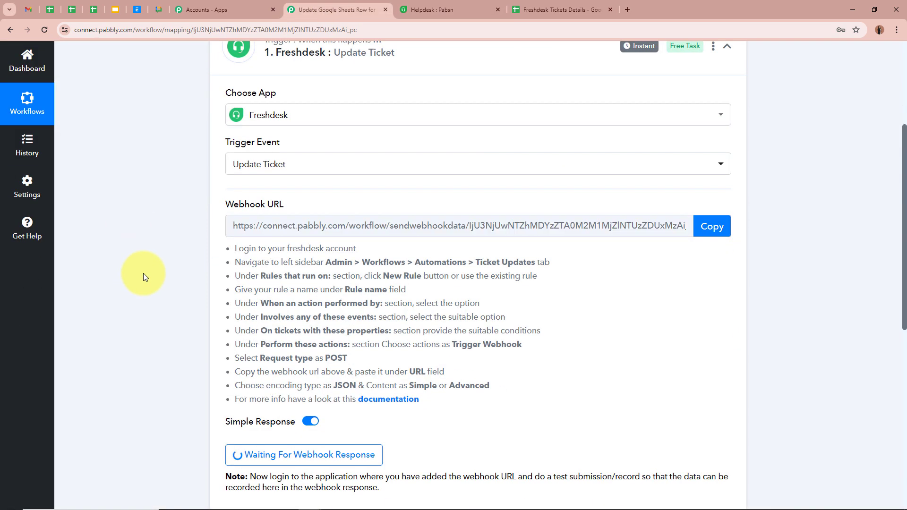
scroll(143, 273, "down", 4)
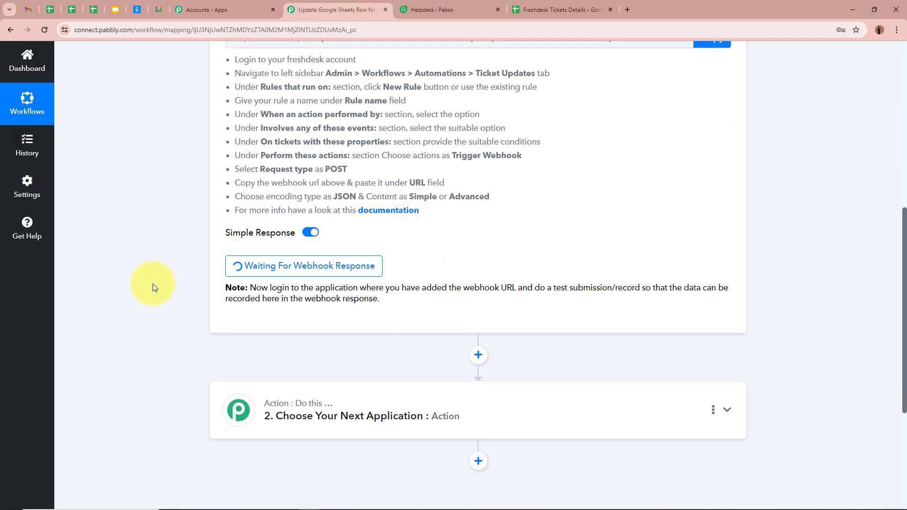
scroll(150, 279, "up", 8)
Step: In Freshdesk, open the Test Problem ticket from the ticket list, set its status to Closed and update it
left_click(444, 9)
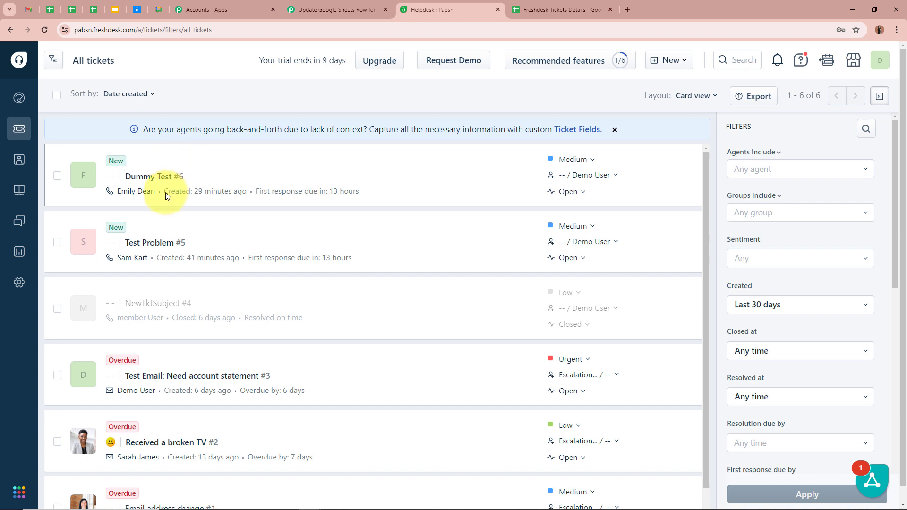
left_click(166, 245)
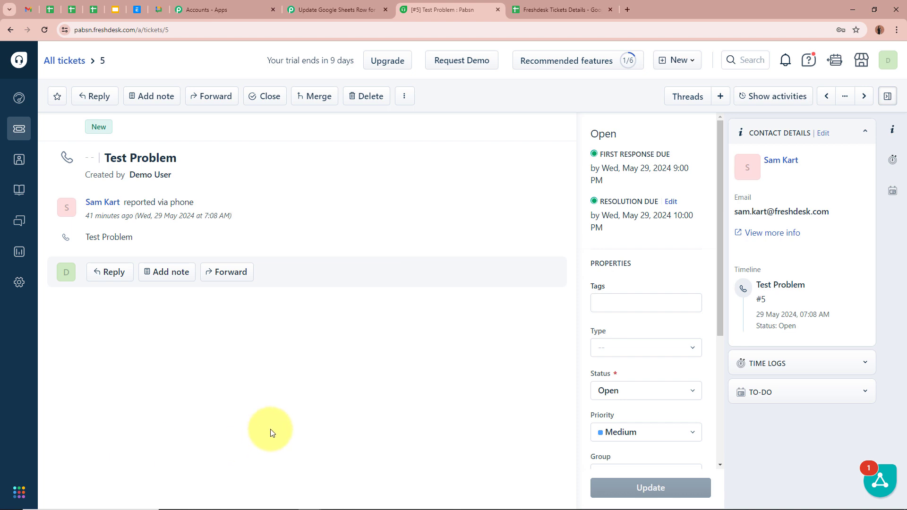
left_click(617, 397)
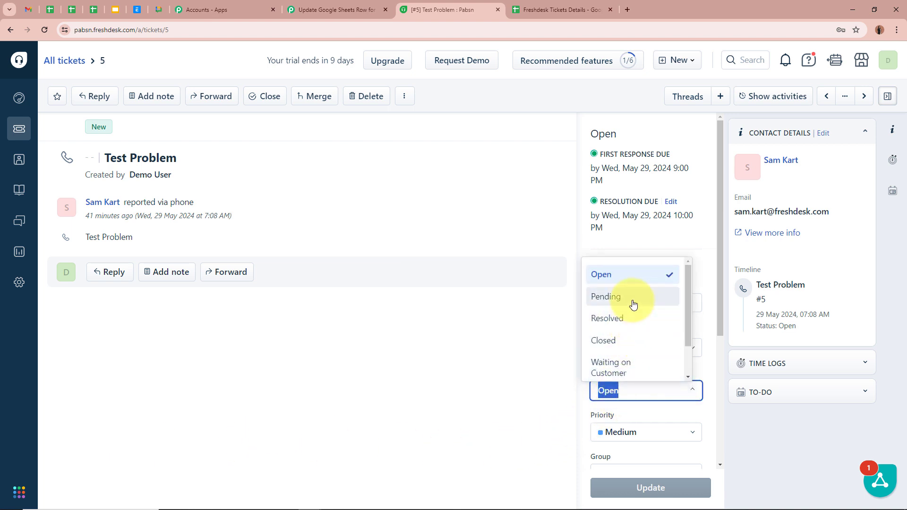
left_click(628, 348)
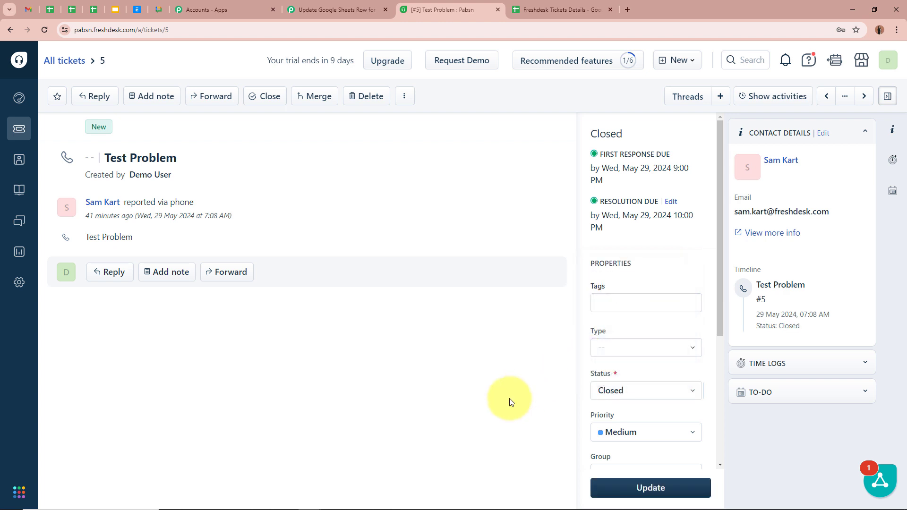
left_click(649, 489)
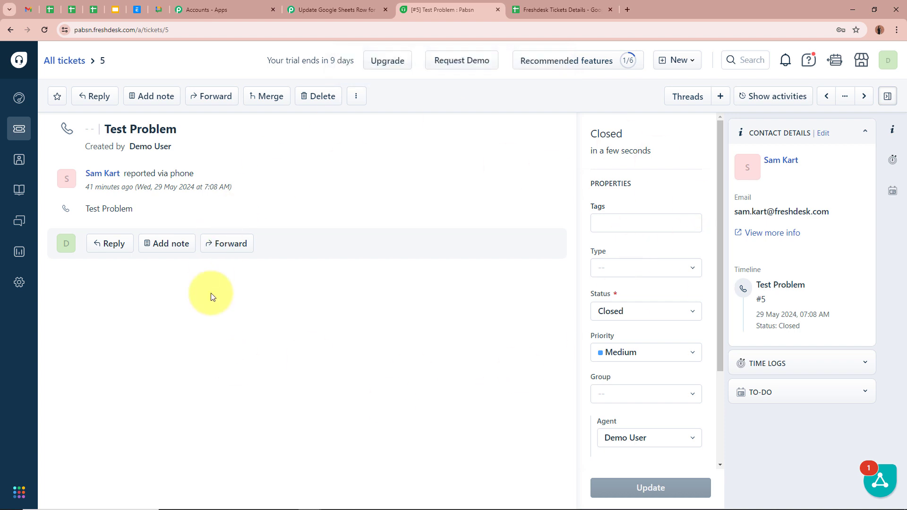
Step: Return to Pabbly Connect and examine the captured webhook response's ticket subject, status, priority, ID and contact details
left_click(331, 9)
scroll(149, 305, "down", 5)
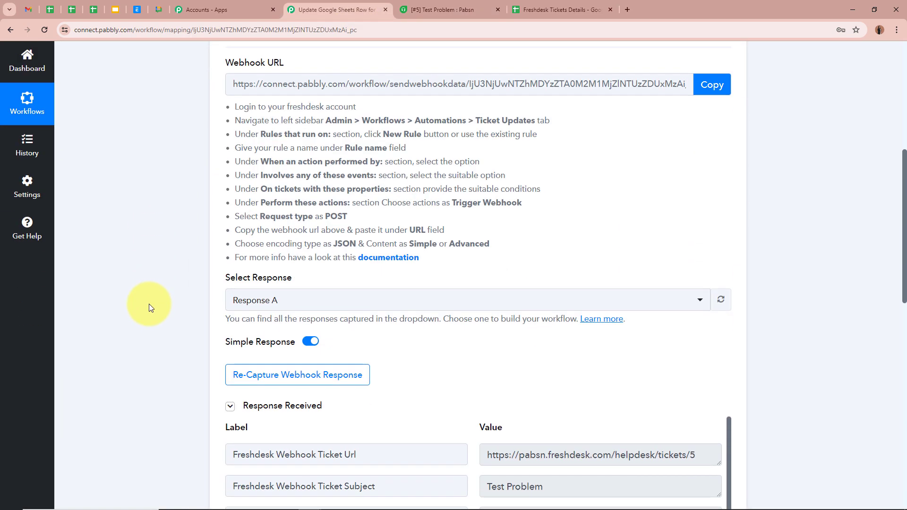
scroll(149, 304, "down", 2)
scroll(132, 330, "down", 3)
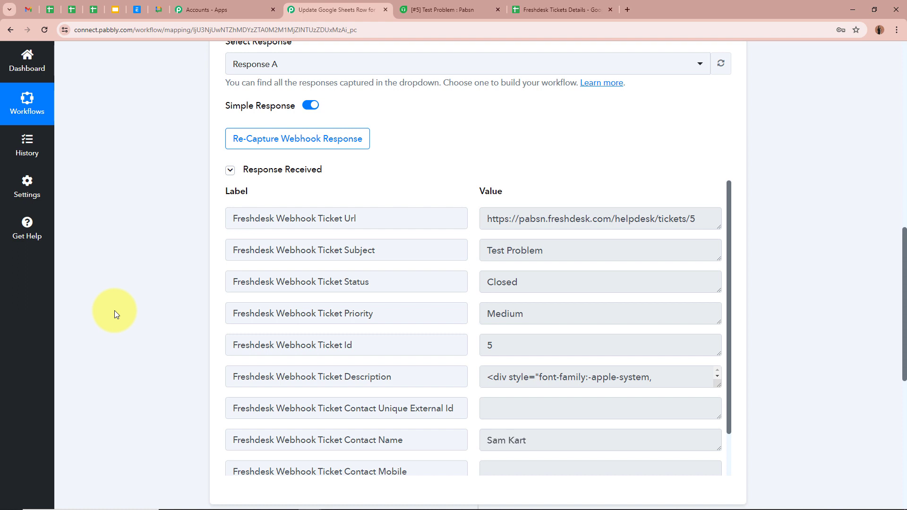
scroll(553, 344, "down", 2)
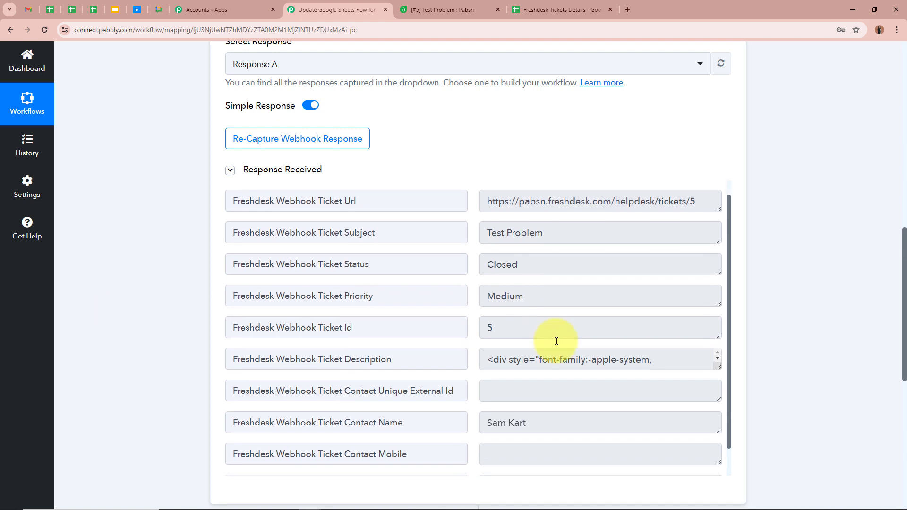
scroll(553, 345, "up", 2)
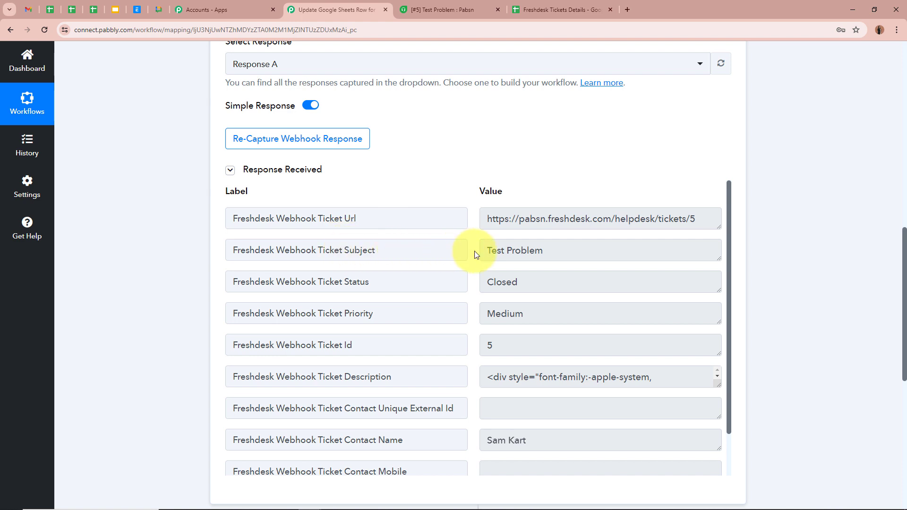
left_click_drag(491, 250, 579, 251)
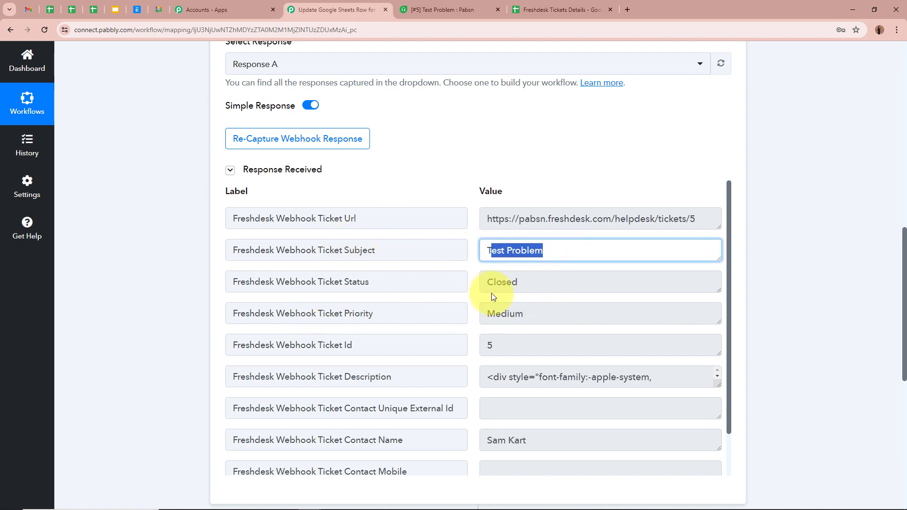
left_click_drag(487, 282, 553, 284)
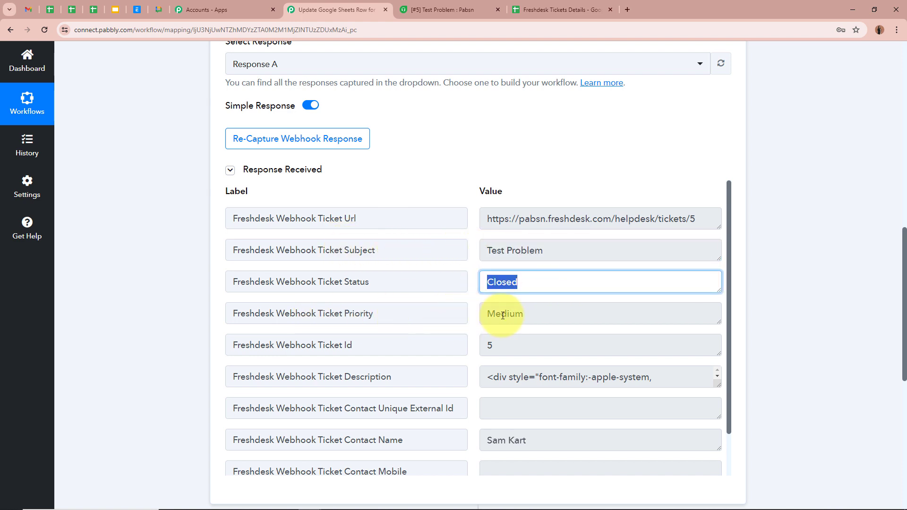
left_click_drag(486, 314, 592, 316)
left_click_drag(492, 345, 510, 346)
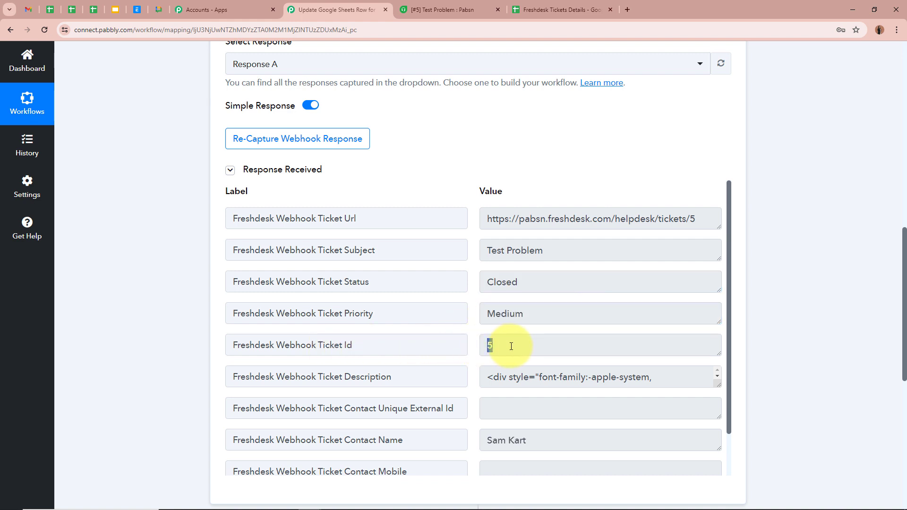
scroll(512, 346, "down", 1)
scroll(512, 346, "down", 1)
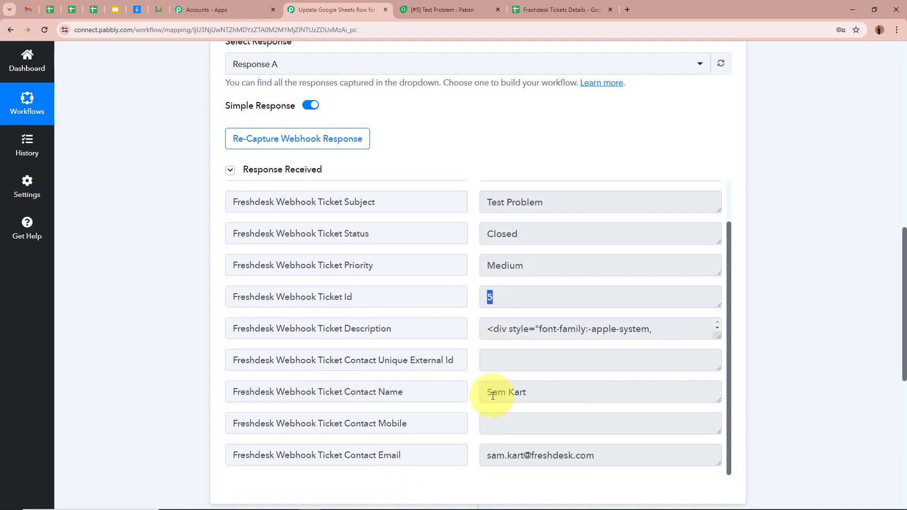
left_click_drag(488, 393, 614, 394)
left_click_drag(487, 456, 718, 456)
left_click(850, 401)
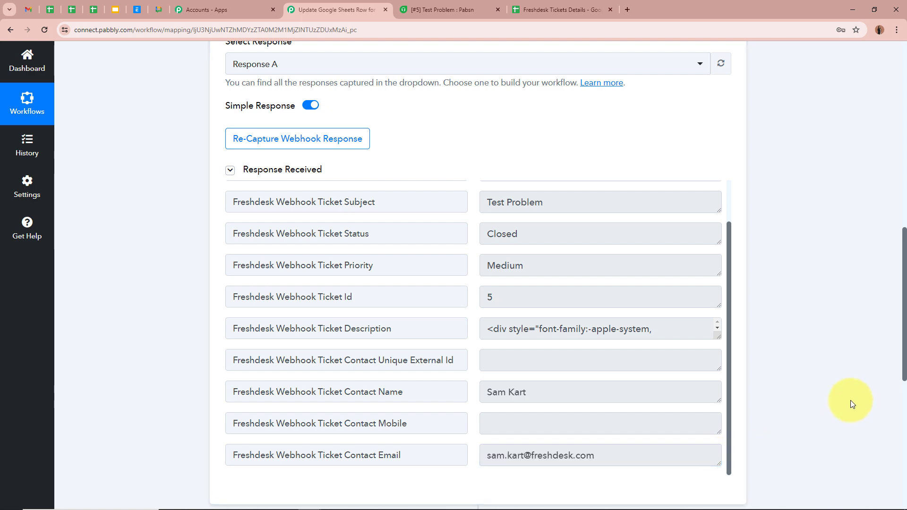
Step: Collapse the Freshdesk Update Ticket trigger step in the workflow
scroll(838, 392, "up", 5)
scroll(838, 392, "up", 8)
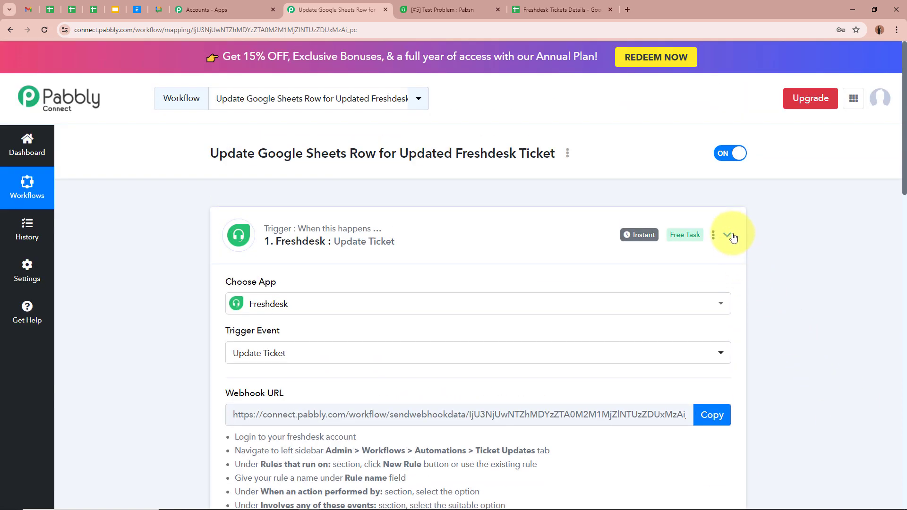
left_click(727, 235)
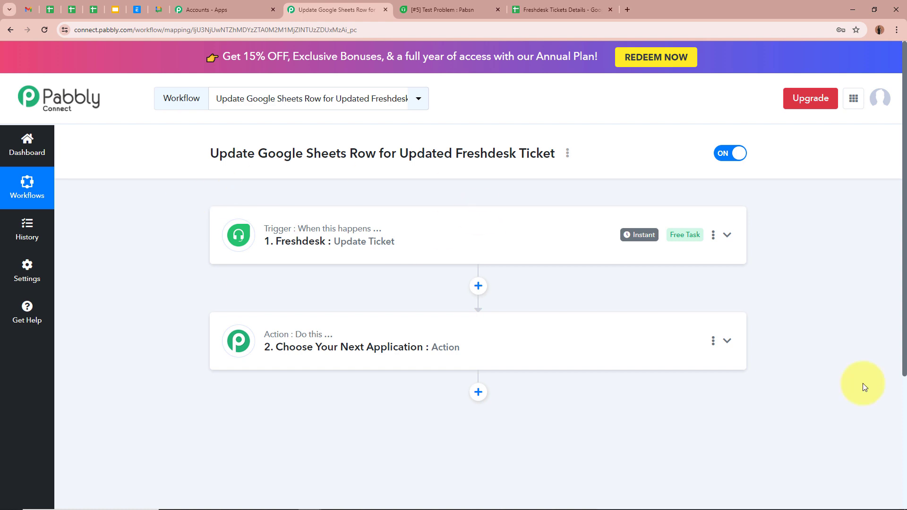
Step: Switch to the Freshdesk Tickets Details spreadsheet and review the Test Problem row's date, ticket ID, name, contact details and status
scroll(862, 384, "down", 2)
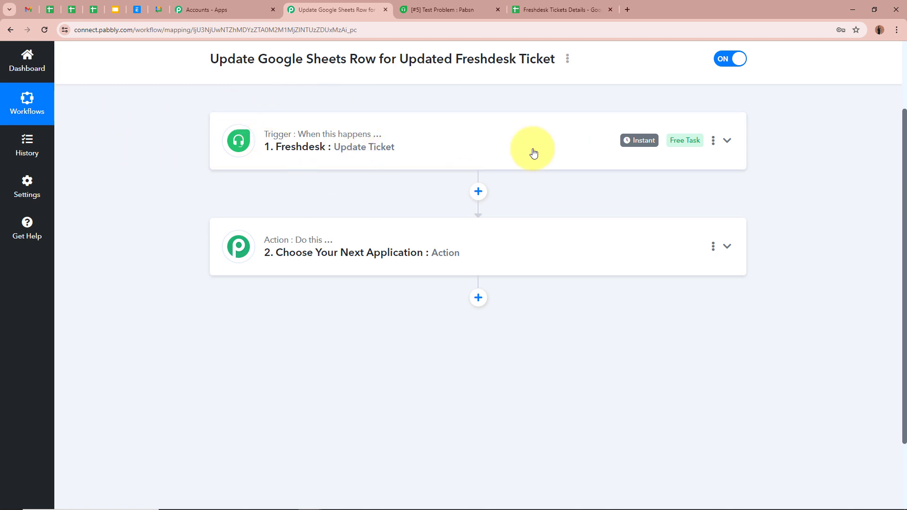
left_click(573, 9)
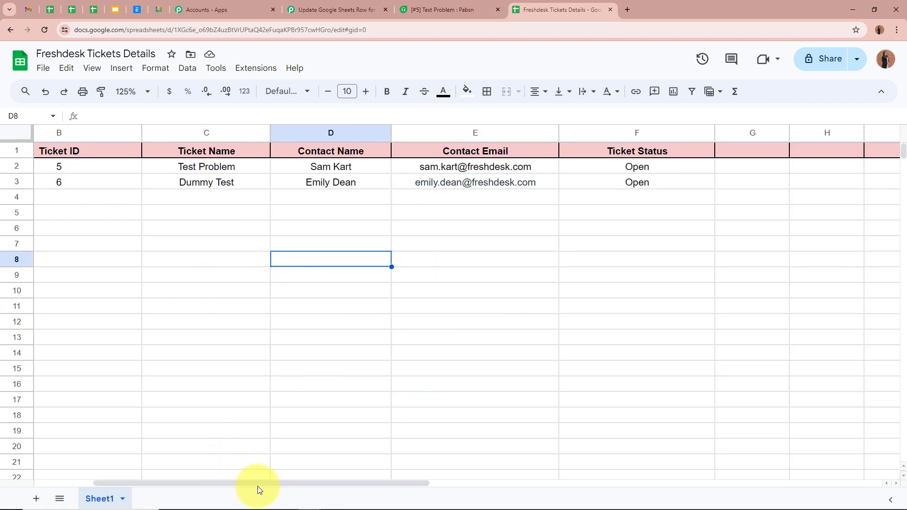
left_click_drag(256, 486, 135, 481)
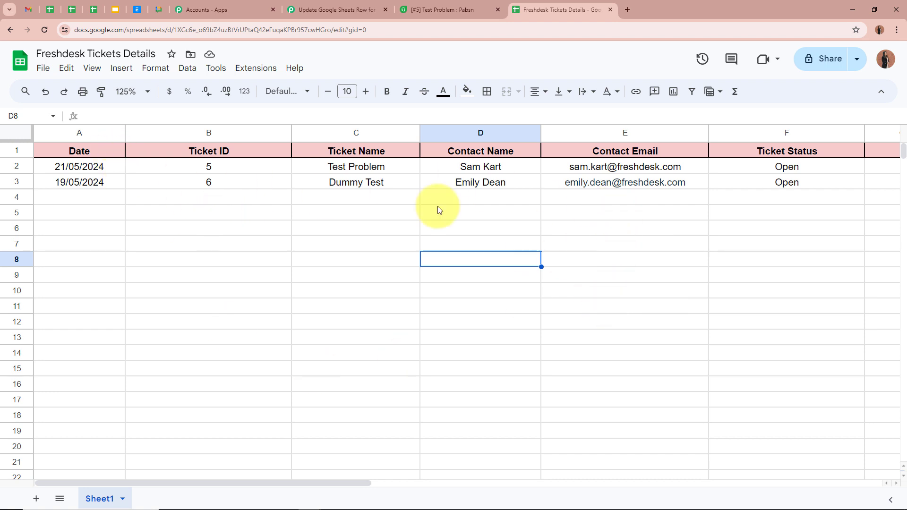
left_click(108, 169)
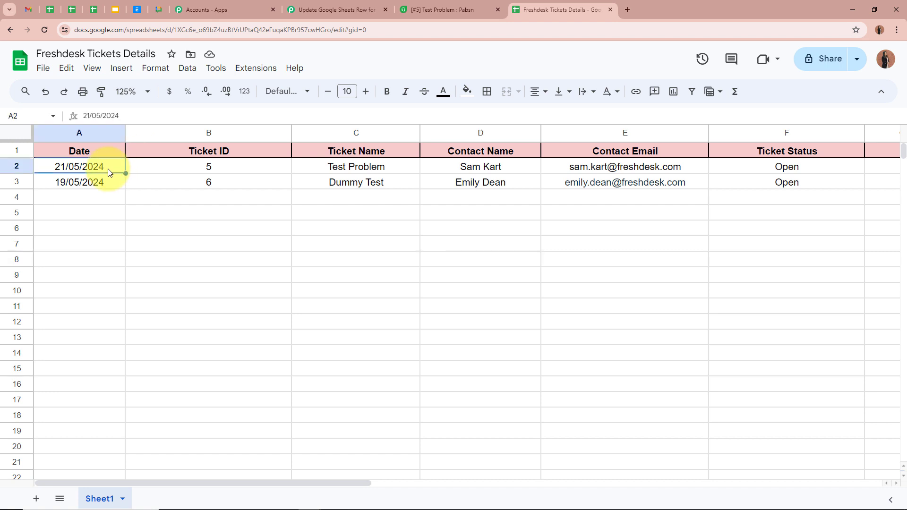
left_click(248, 170)
left_click(350, 169)
left_click(471, 169)
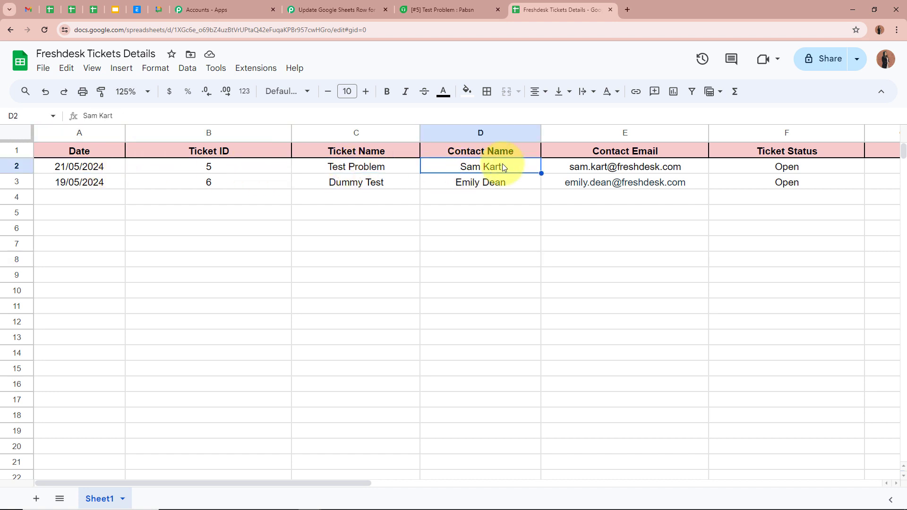
left_click(653, 165)
left_click(781, 165)
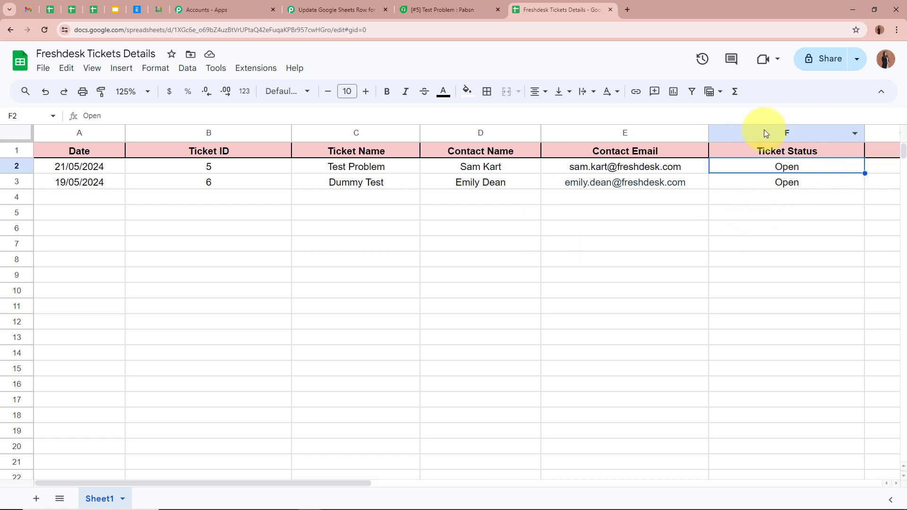
left_click(67, 167)
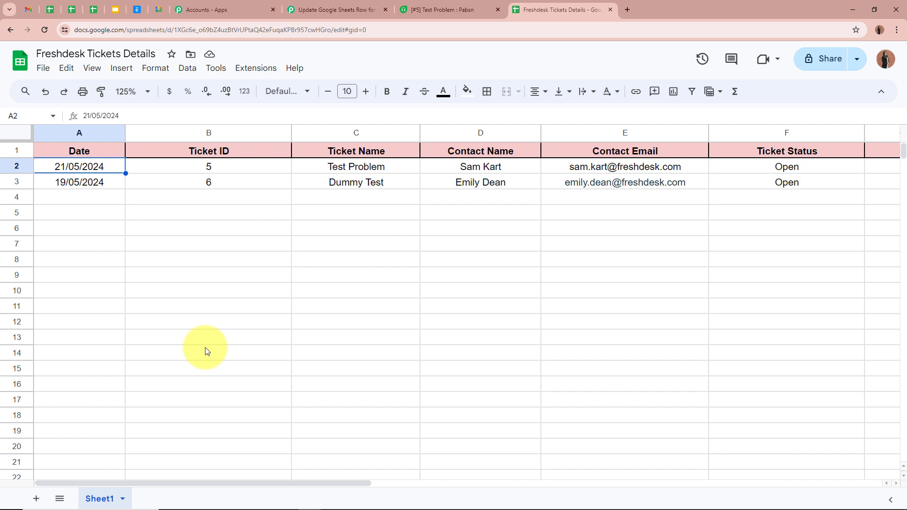
Step: Return to the Pabbly Connect workflow and review the Freshdesk trigger's captured ticket fields, then collapse the trigger step
left_click(373, 9)
left_click(354, 145)
scroll(123, 176, "down", 13)
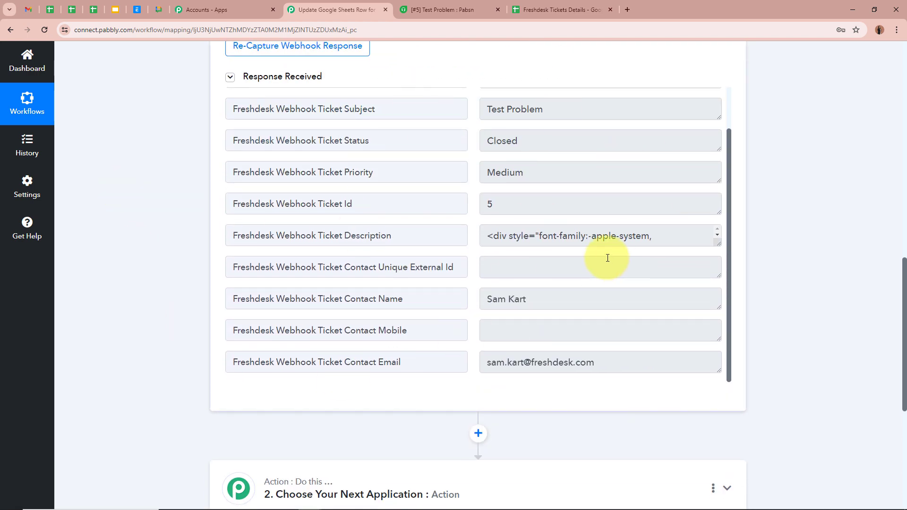
scroll(767, 253, "up", 10)
scroll(767, 250, "up", 1)
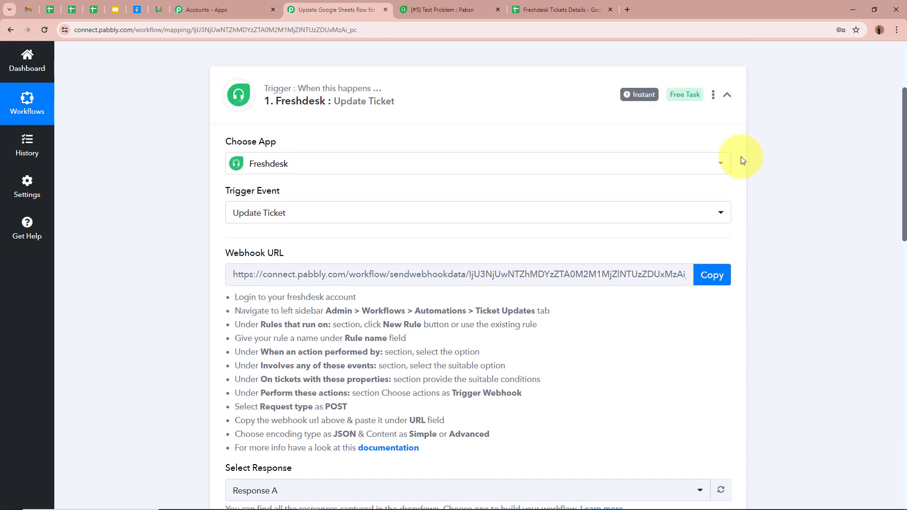
left_click(726, 93)
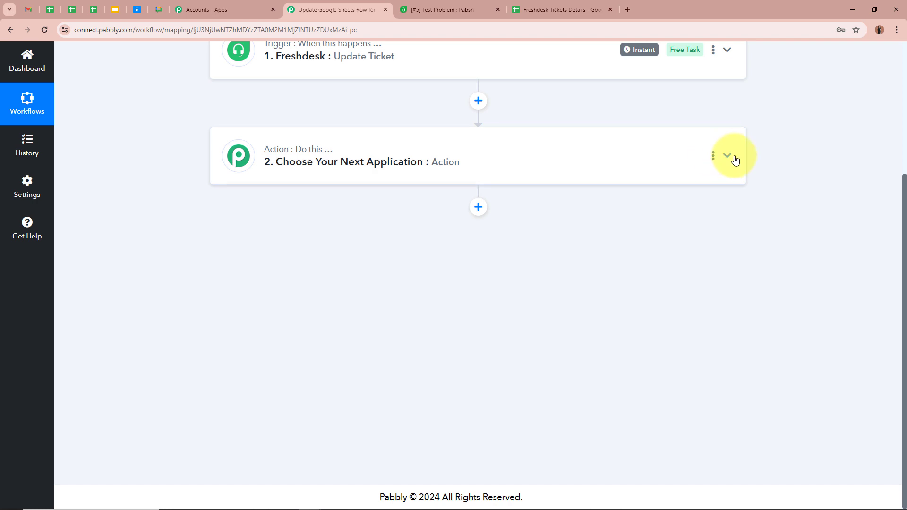
Step: Set up the workflow's second step with the Date/Time Formatter (Pabbly) app and the Current Date action event
left_click(733, 160)
left_click(286, 248)
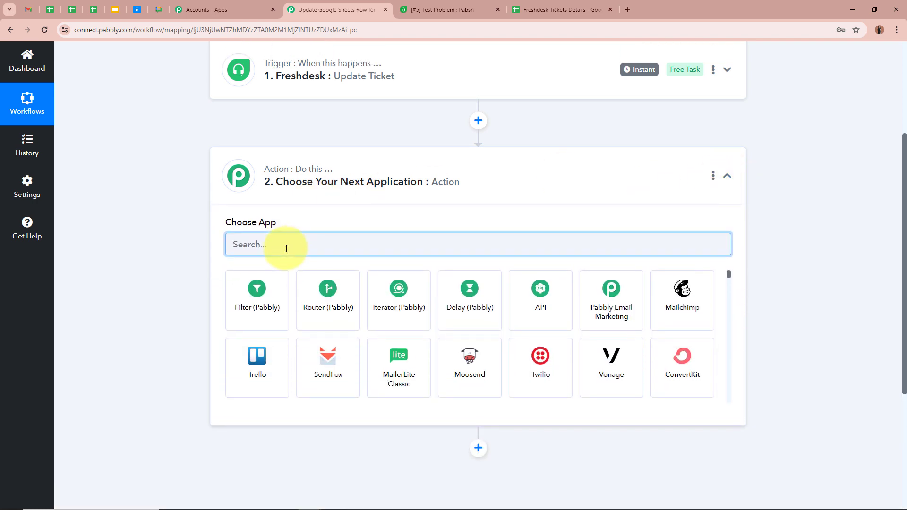
type("Date")
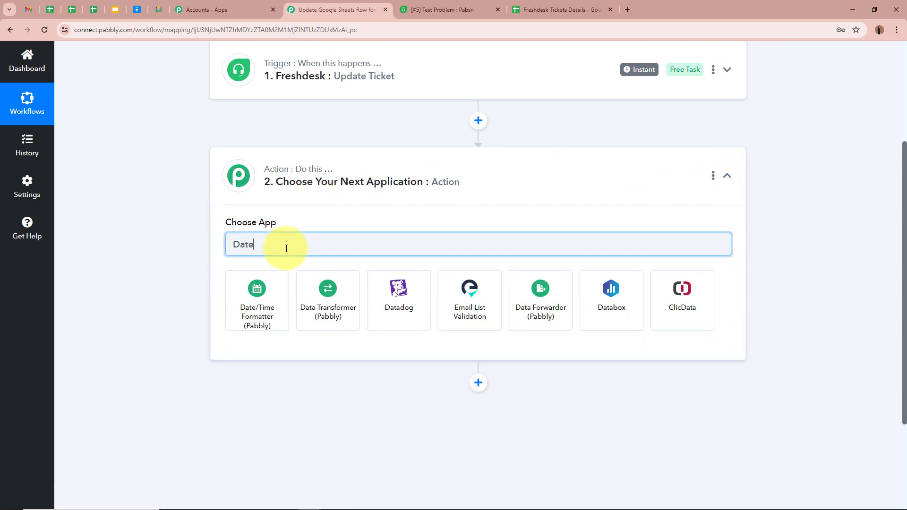
left_click(246, 297)
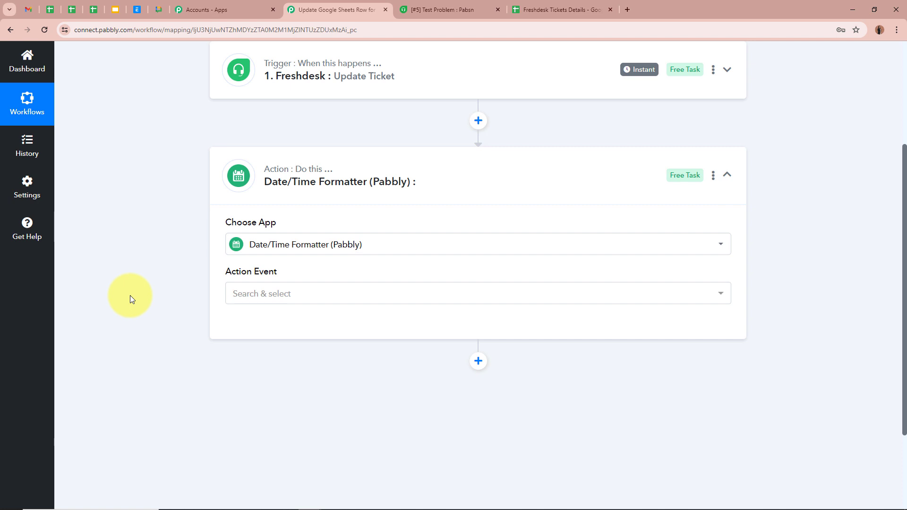
left_click(275, 294)
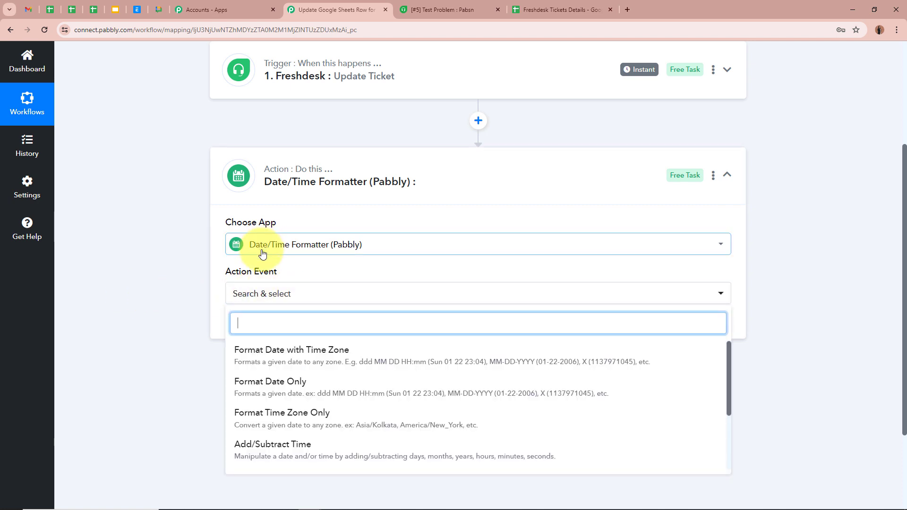
scroll(278, 378, "down", 2)
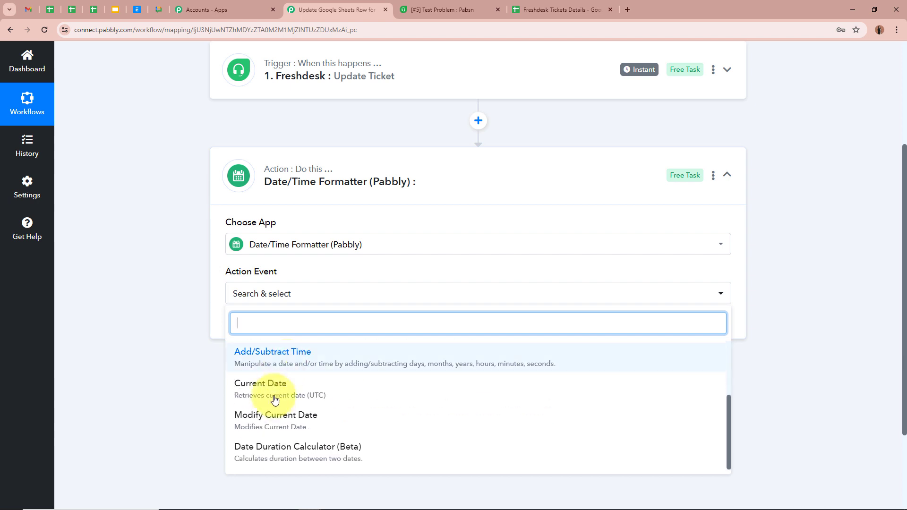
left_click(272, 392)
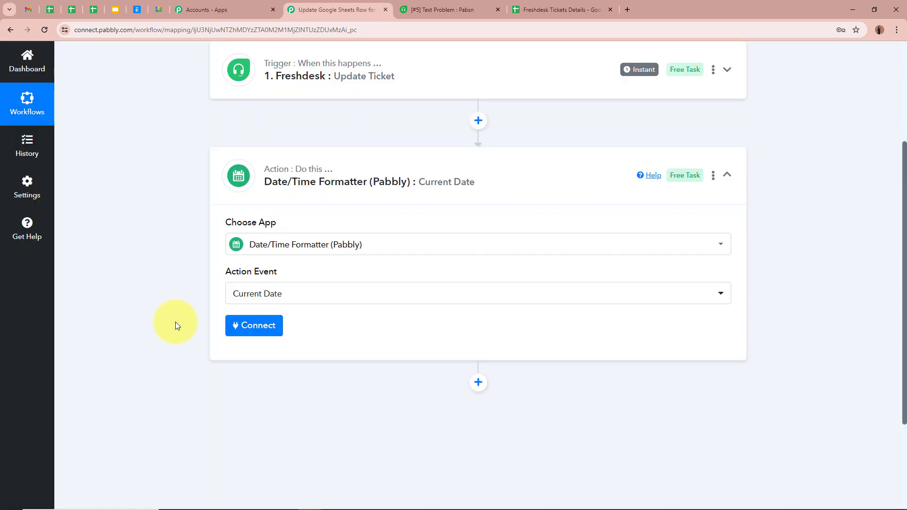
Step: Connect the Date/Time Formatter step and set its basic format to DD/MM/YYYY (22/01/2006)
scroll(175, 322, "up", 1)
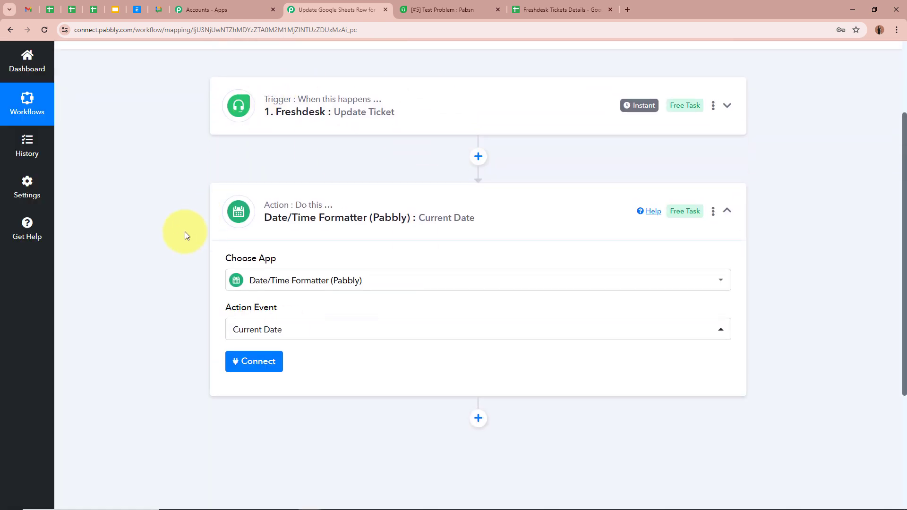
scroll(213, 232, "down", 2)
left_click(263, 276)
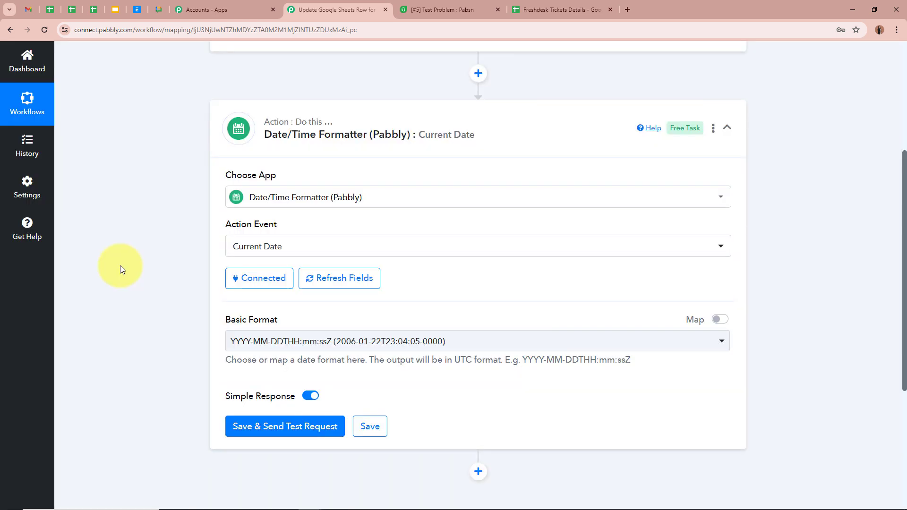
scroll(120, 265, "down", 1)
left_click(376, 298)
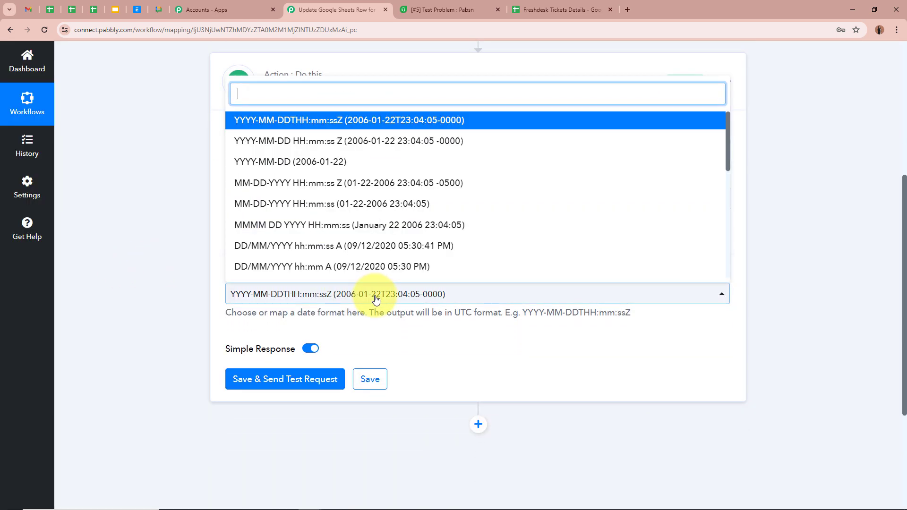
scroll(347, 203, "down", 5)
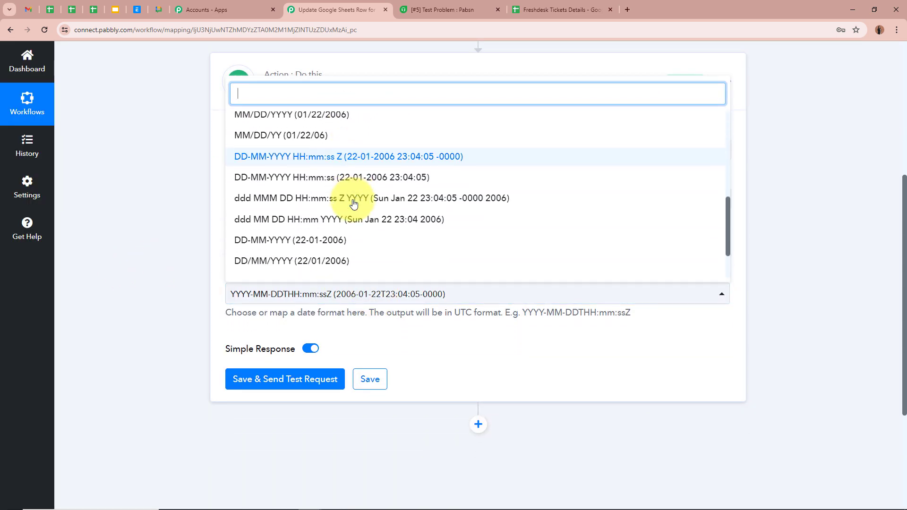
scroll(354, 203, "down", 1)
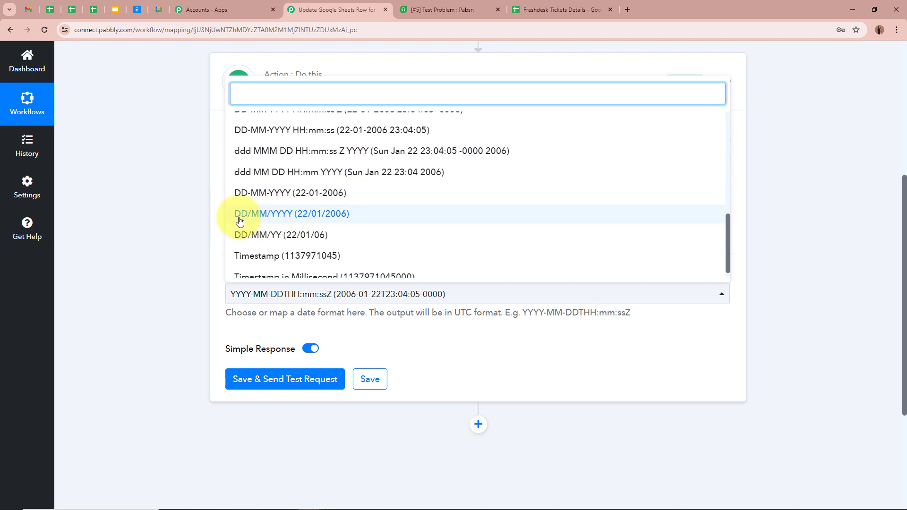
left_click(342, 216)
Step: Save the Date/Time Formatter step with a test request and check the date in the received response
scroll(180, 253, "down", 3)
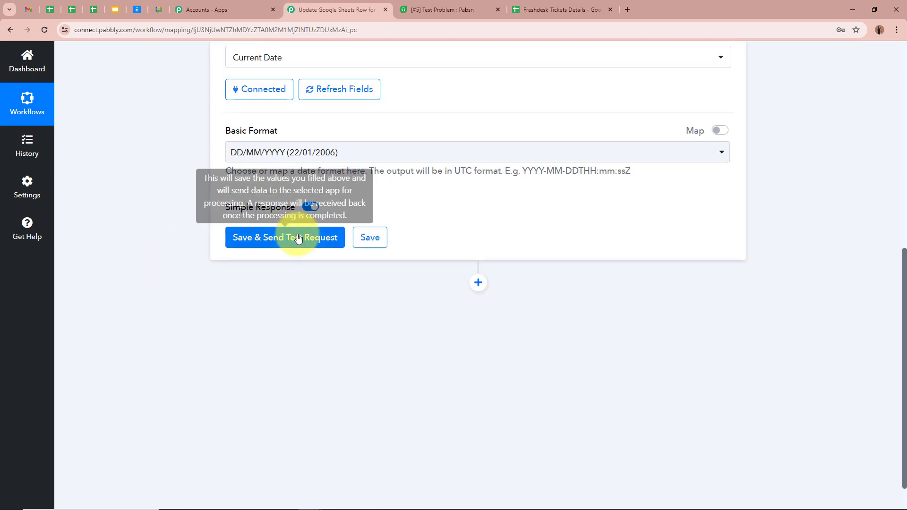
left_click(298, 238)
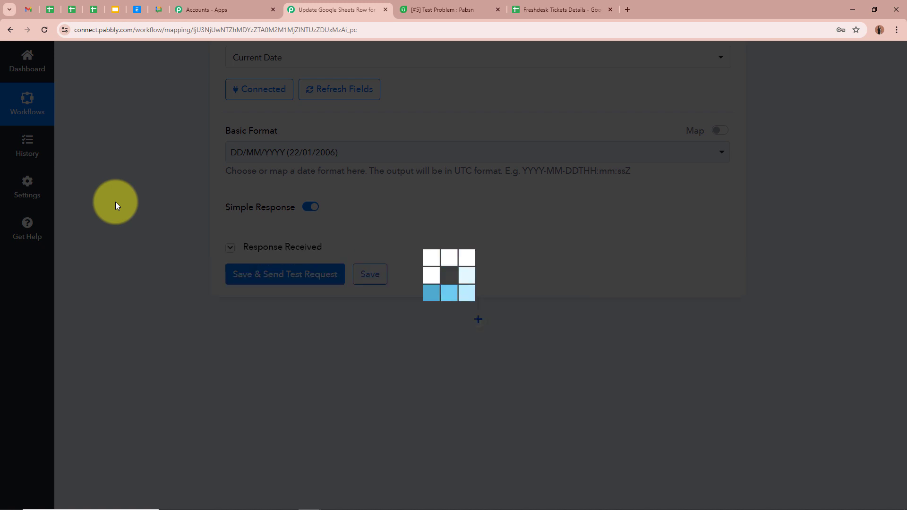
scroll(631, 213, "down", 2)
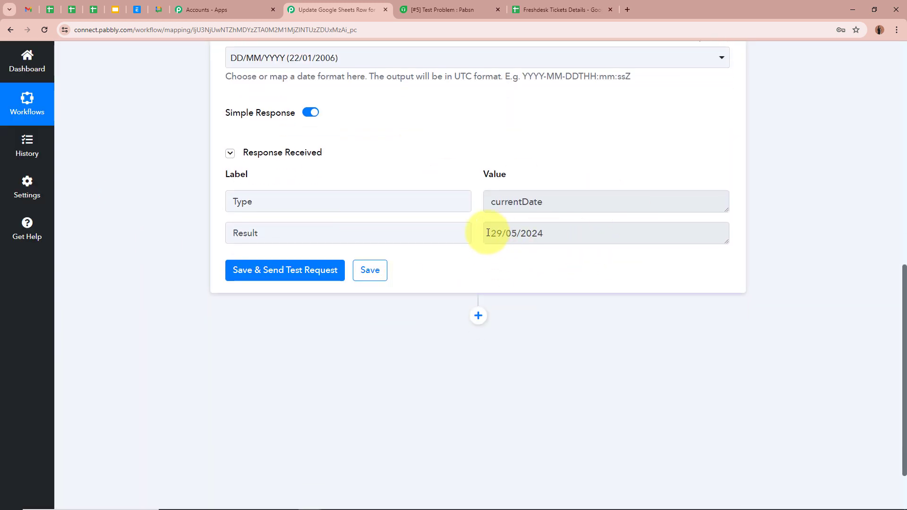
left_click_drag(488, 233, 813, 235)
left_click(814, 236)
left_click_drag(487, 236, 824, 236)
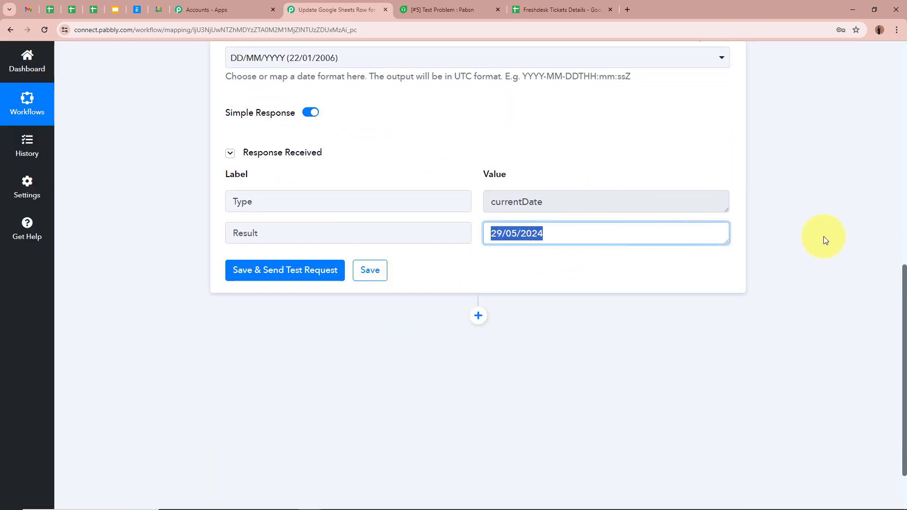
left_click(824, 236)
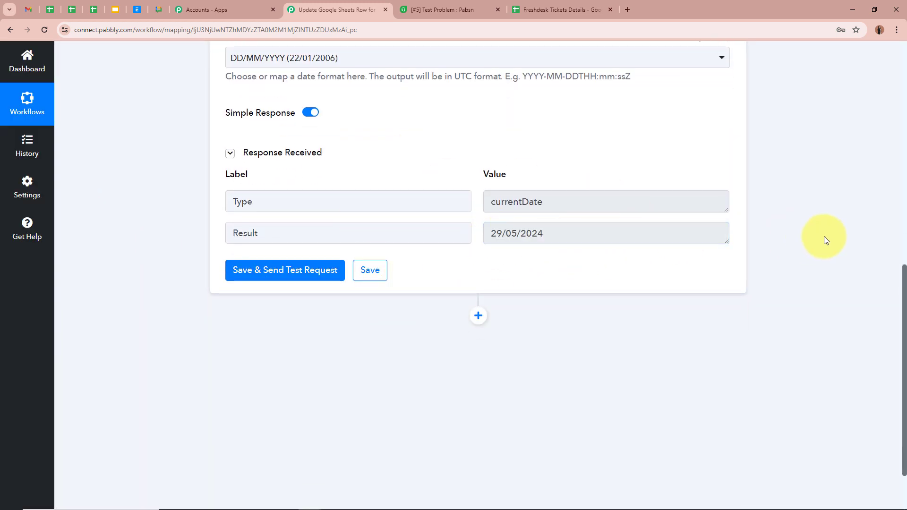
Step: Add a third action step using Google Sheets with the Update Row action event
left_click(478, 316)
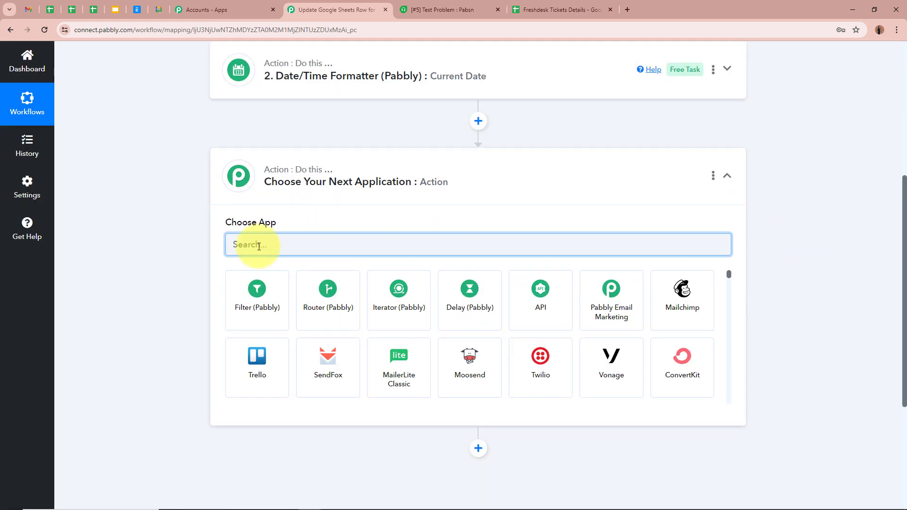
type("Google")
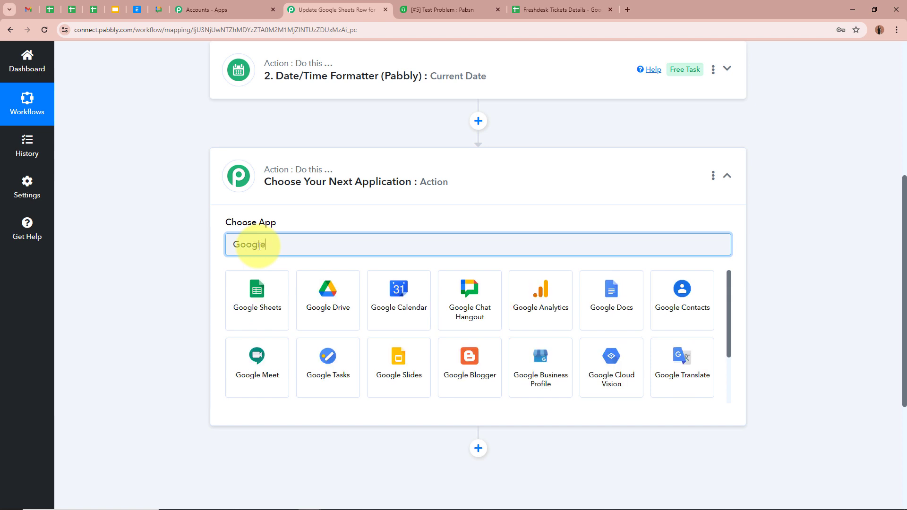
left_click(262, 281)
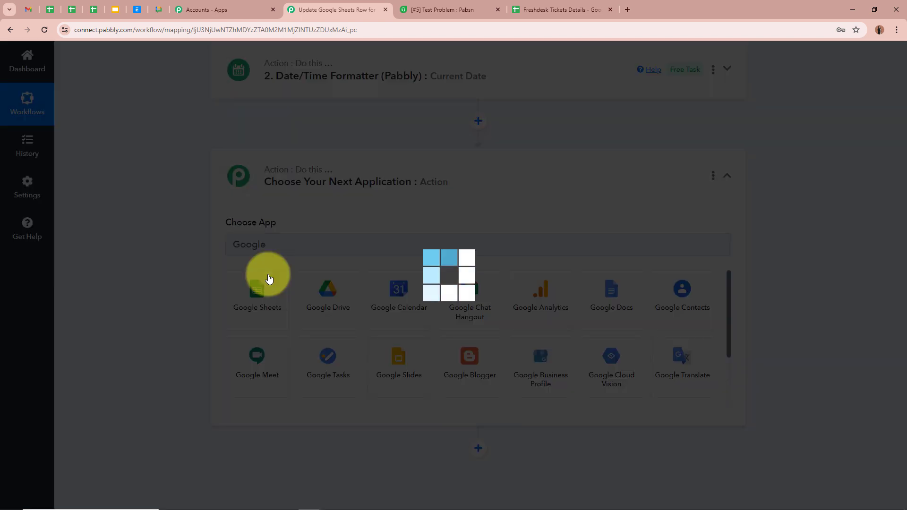
left_click(282, 298)
scroll(282, 234, "down", 4)
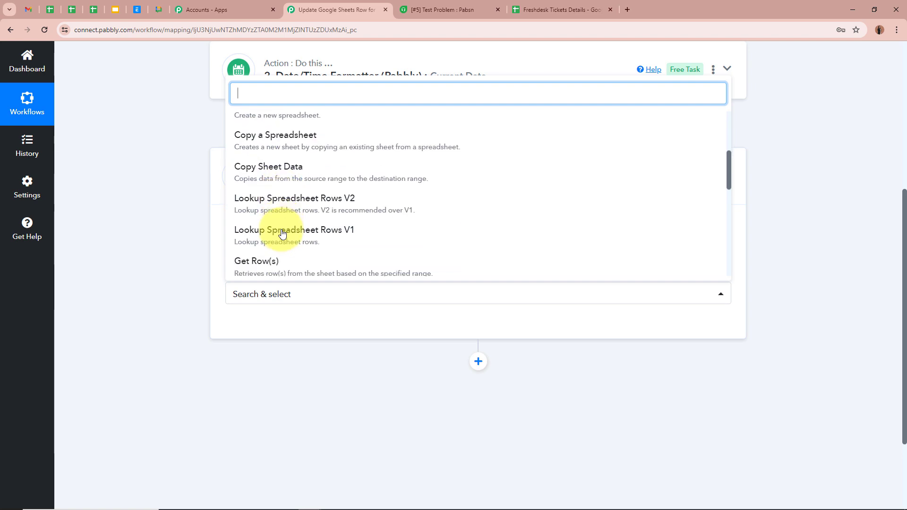
scroll(279, 233, "down", 3)
left_click(248, 199)
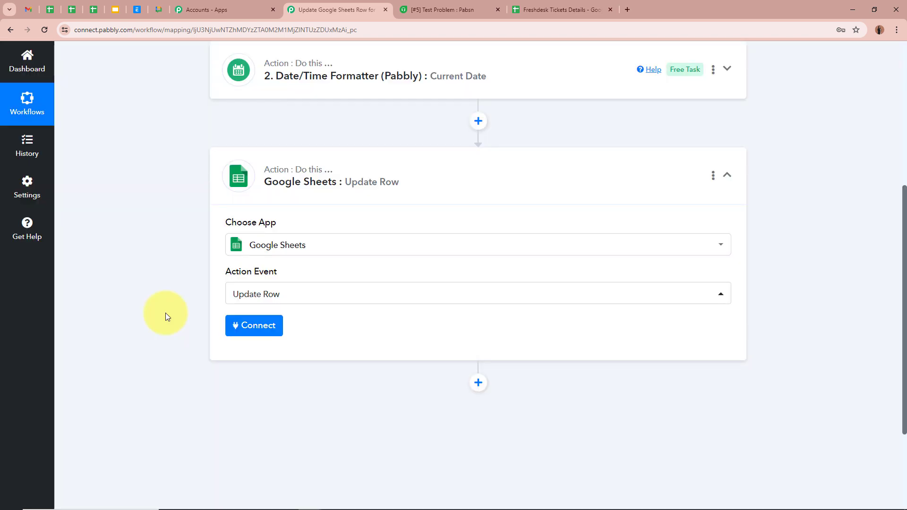
Step: Connect the Google Sheets step through a new connection, signing in with Google and allowing Pabbly Connect access
left_click(245, 331)
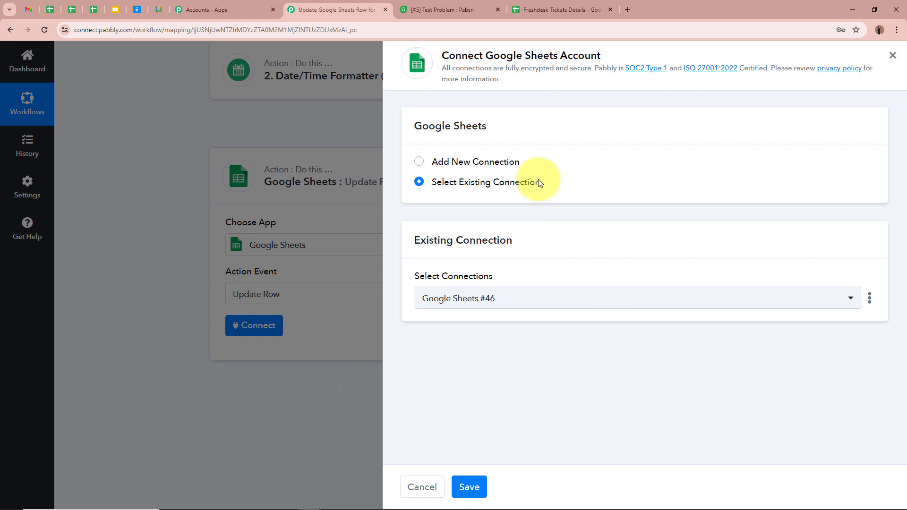
left_click(419, 161)
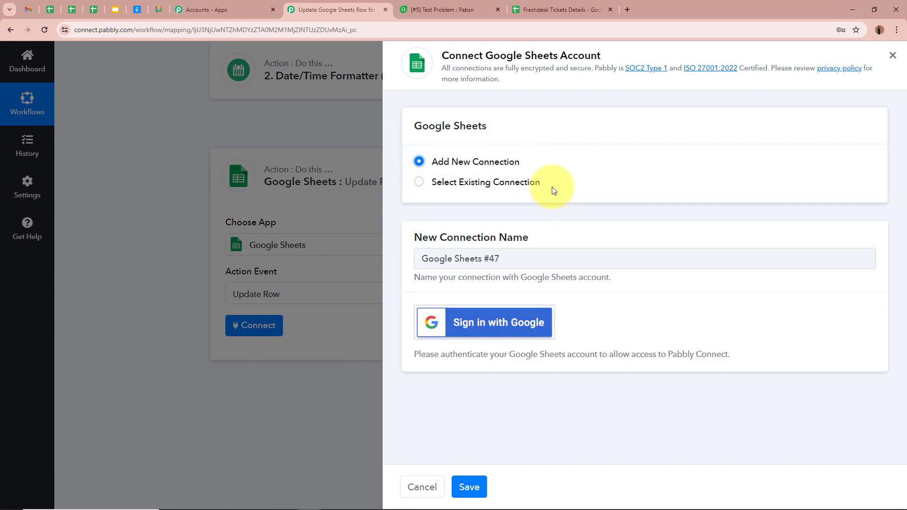
left_click(524, 323)
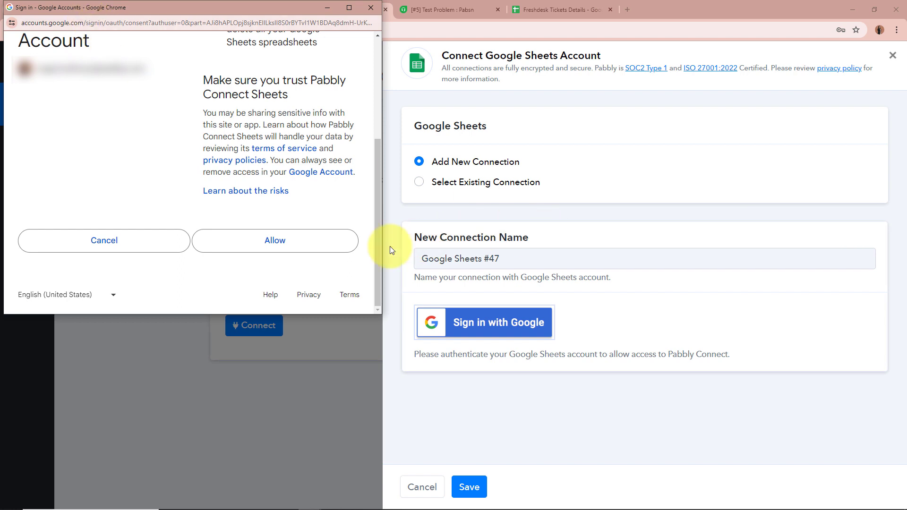
left_click(311, 252)
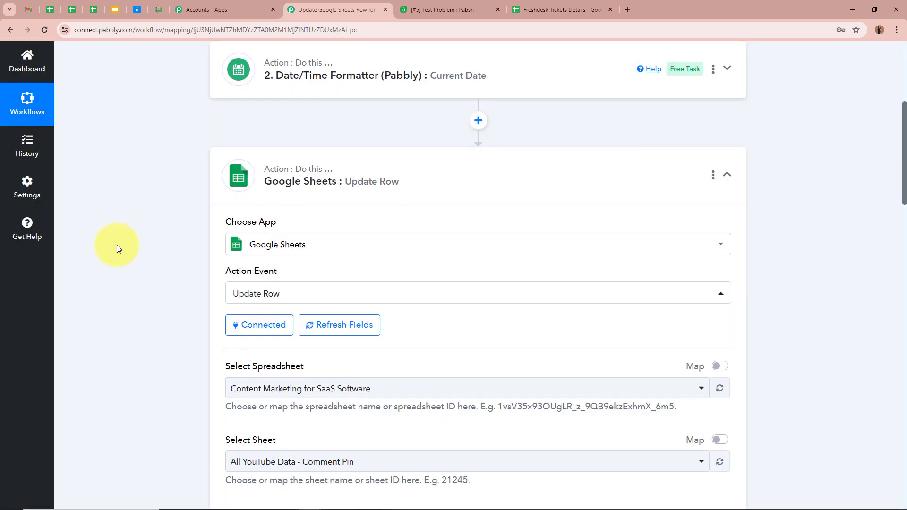
Step: Select the Freshdesk Tickets Details spreadsheet and its Sheet1 in the Google Sheets Update Row step
scroll(117, 245, "down", 1)
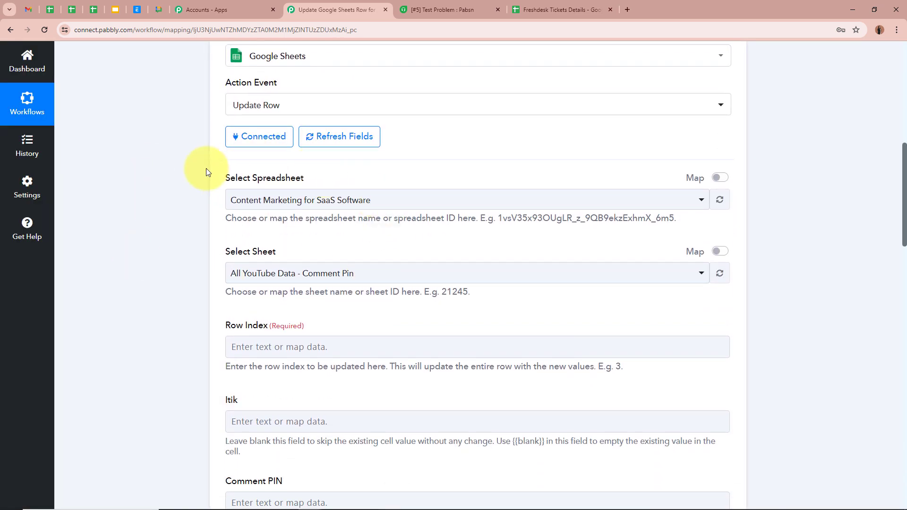
left_click(563, 10)
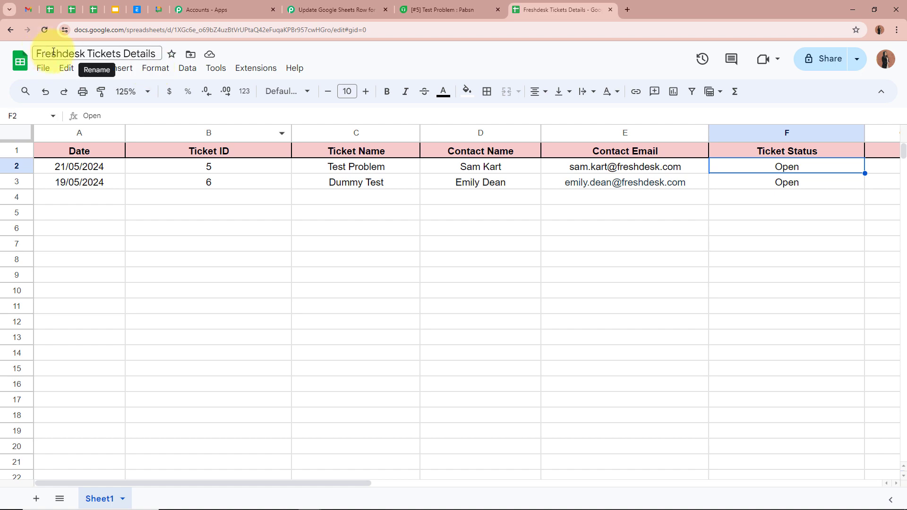
left_click(338, 11)
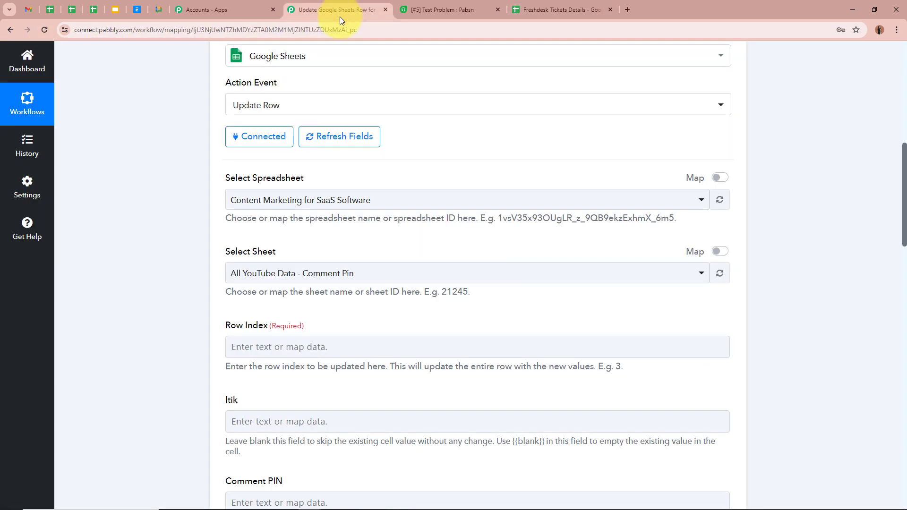
left_click(338, 207)
left_click(318, 279)
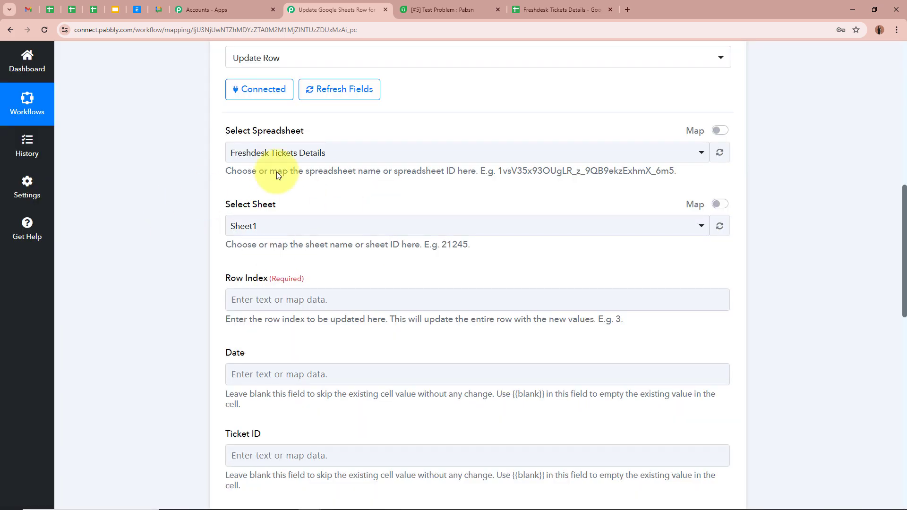
left_click(548, 10)
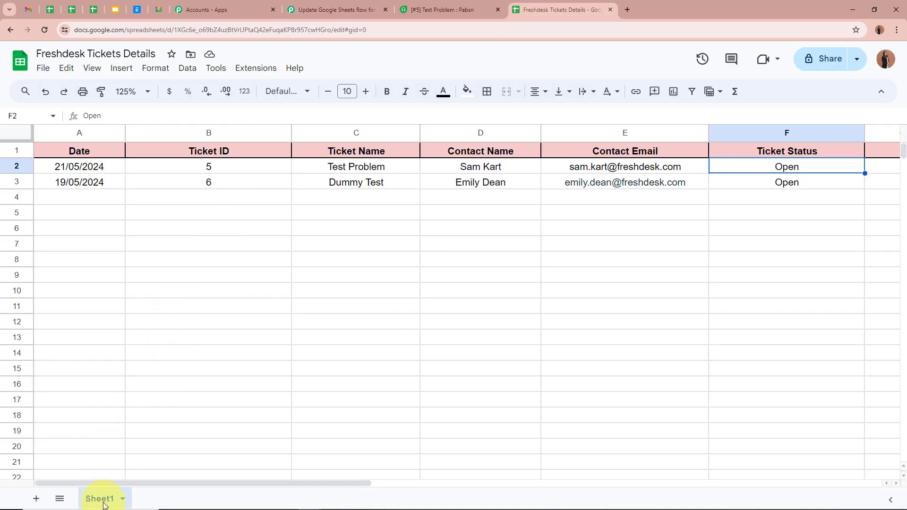
left_click(341, 9)
left_click(347, 225)
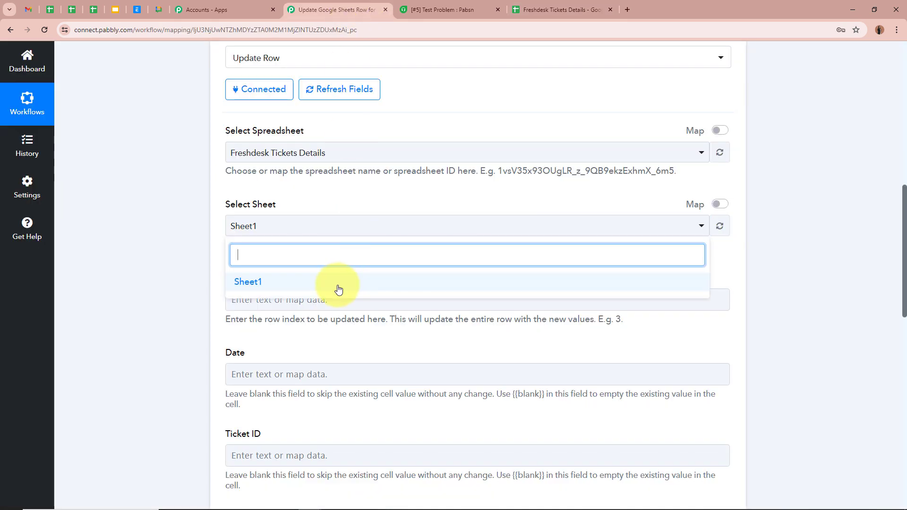
left_click(339, 284)
Step: Insert a Google Sheets action with the Lookup Spreadsheet Rows V2 event between the Date/Time Formatter and Update Row steps
scroll(160, 253, "down", 2)
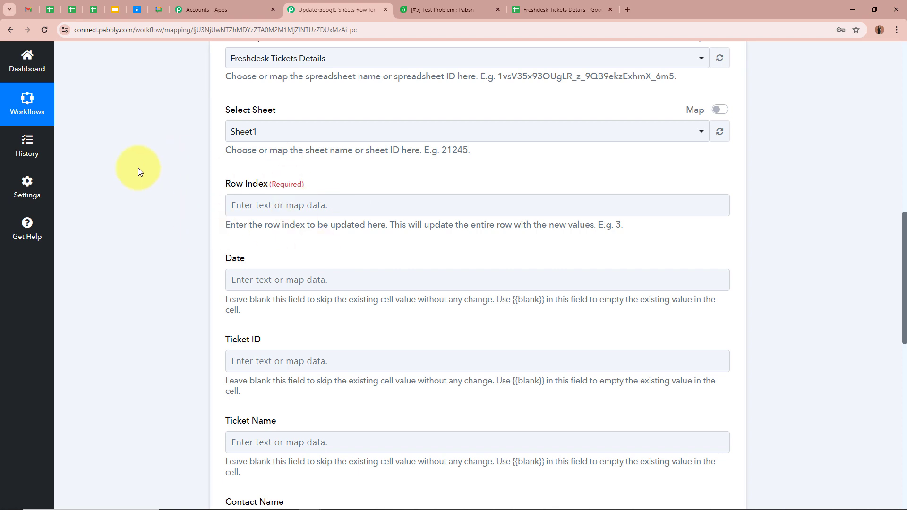
left_click(562, 8)
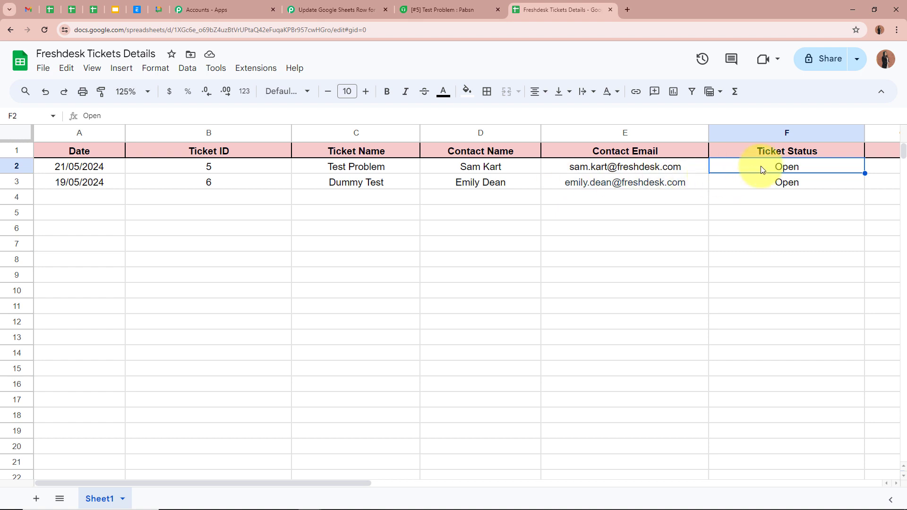
left_click(328, 10)
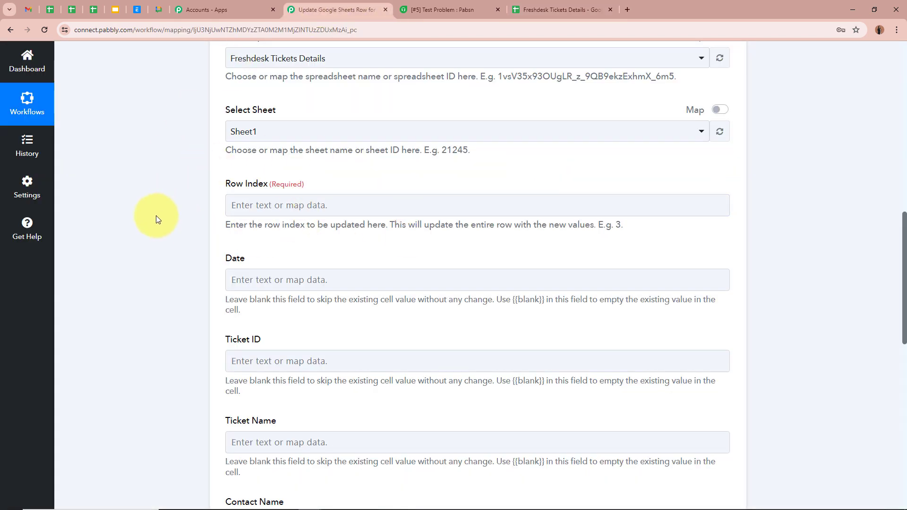
scroll(824, 388, "up", 7)
scroll(824, 387, "up", 3)
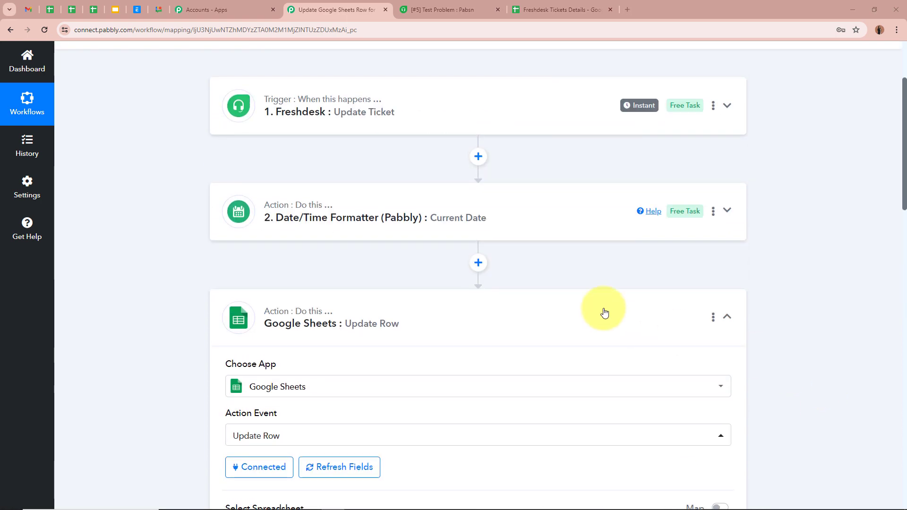
left_click(478, 262)
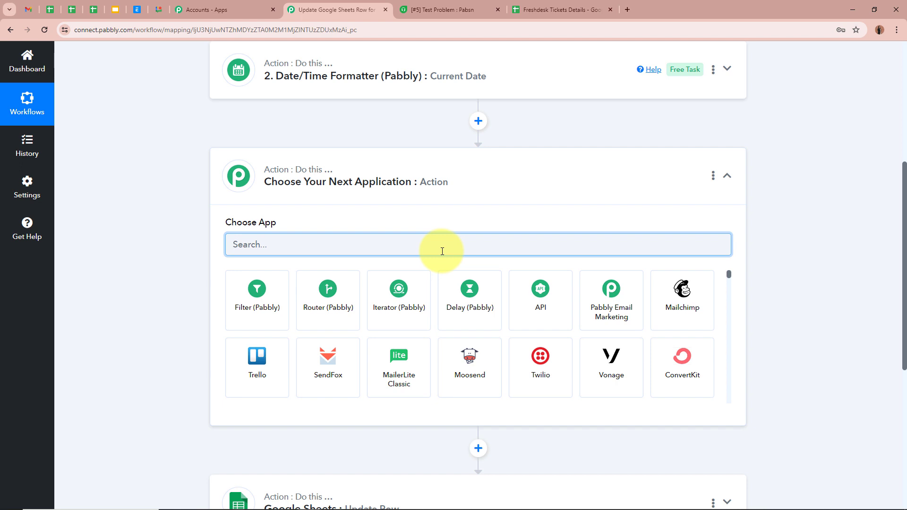
type("Google")
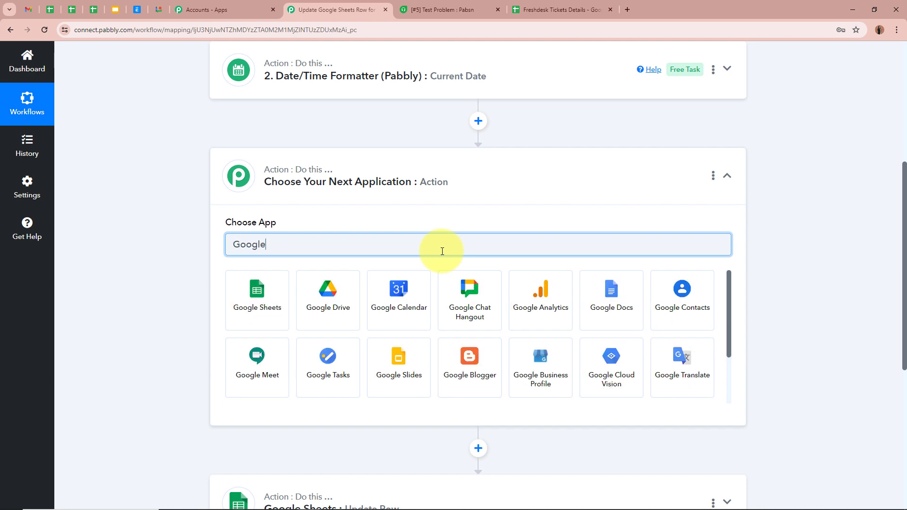
left_click(257, 297)
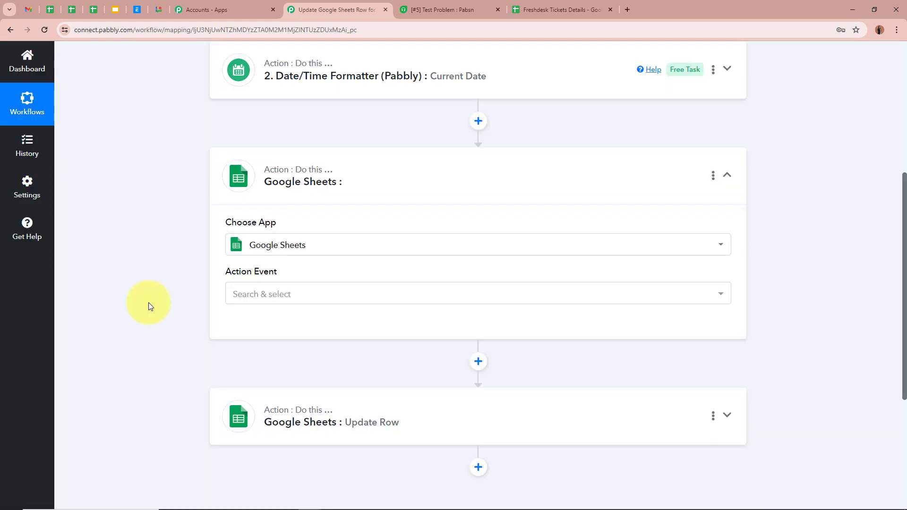
left_click(302, 295)
scroll(315, 255, "down", 3)
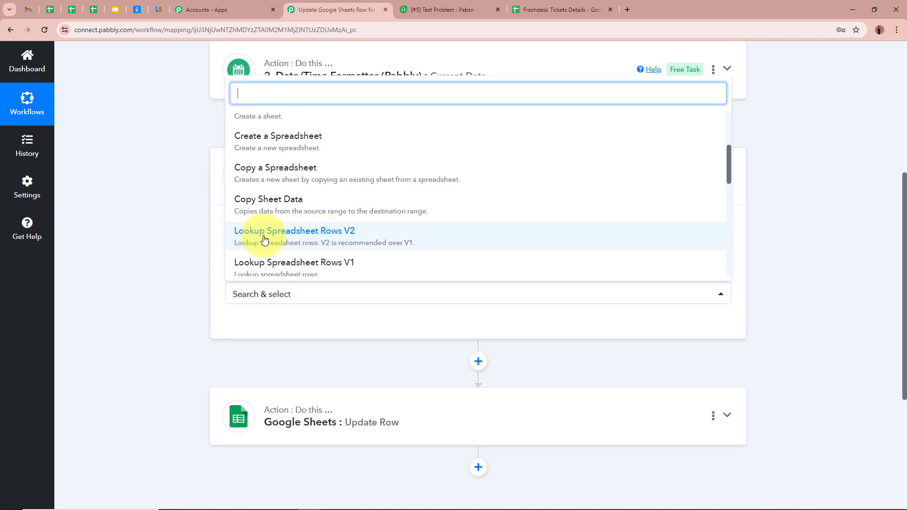
left_click(384, 238)
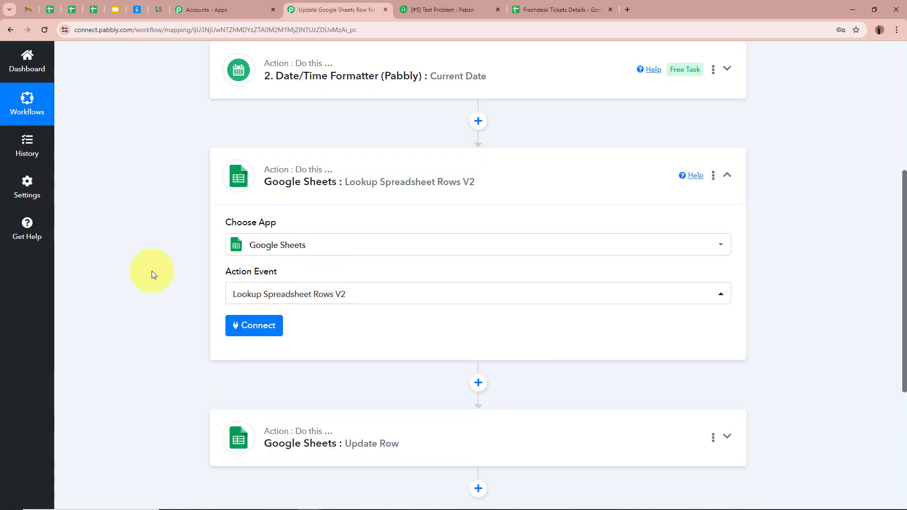
Step: Connect the lookup step with the existing Google Sheets #47 connection and select Sheet1 of the Freshdesk Tickets Details spreadsheet
left_click(253, 326)
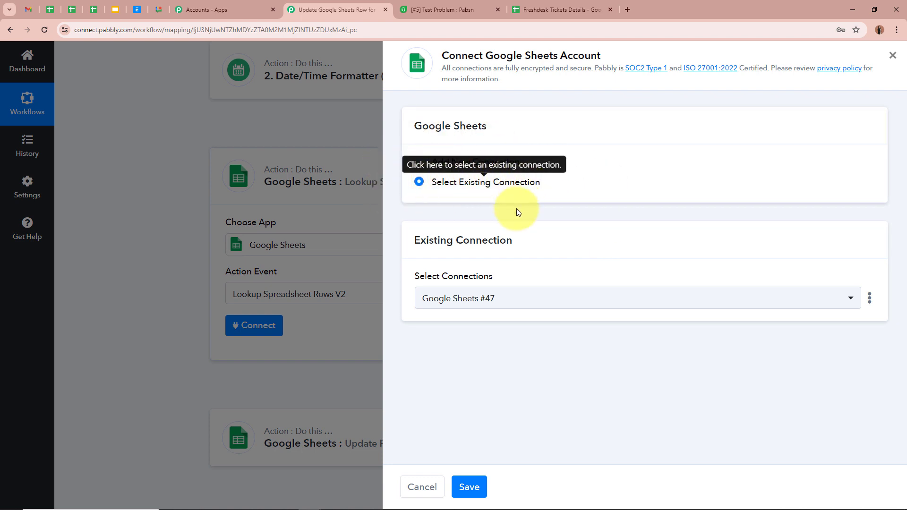
left_click(469, 487)
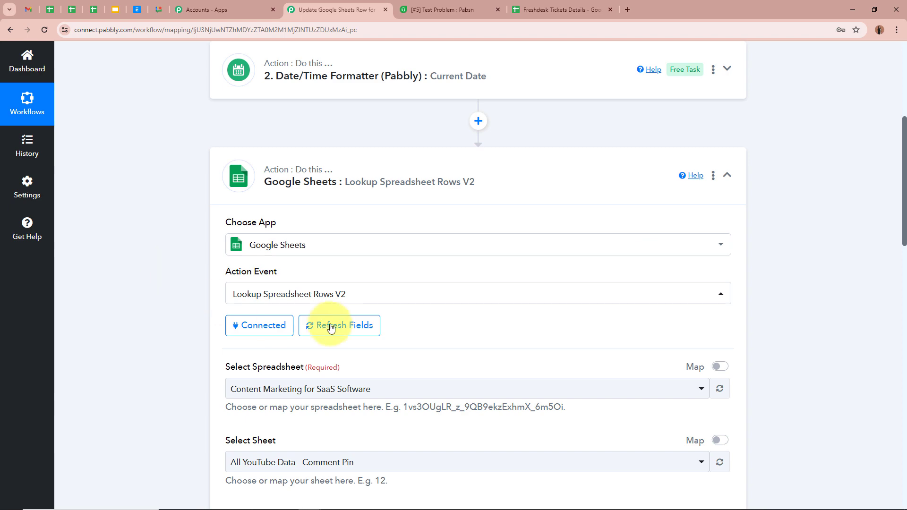
scroll(324, 324, "down", 3)
left_click(327, 251)
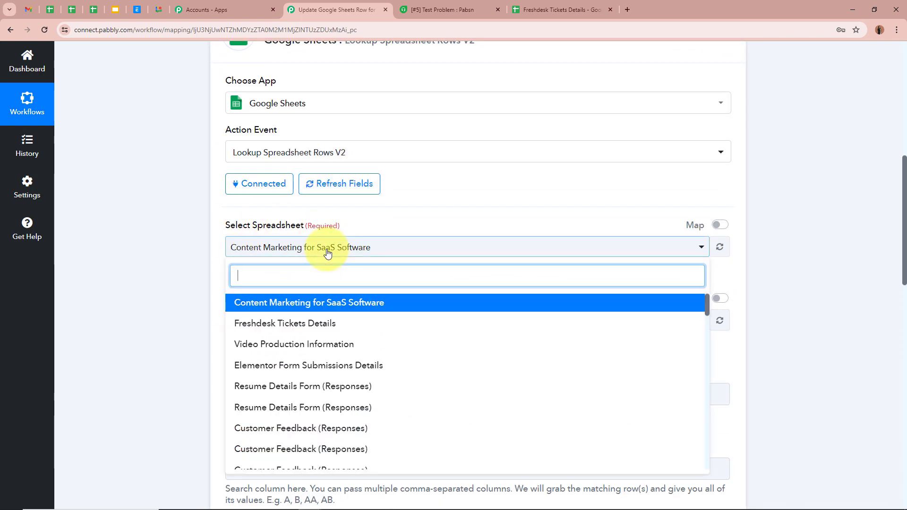
left_click(324, 323)
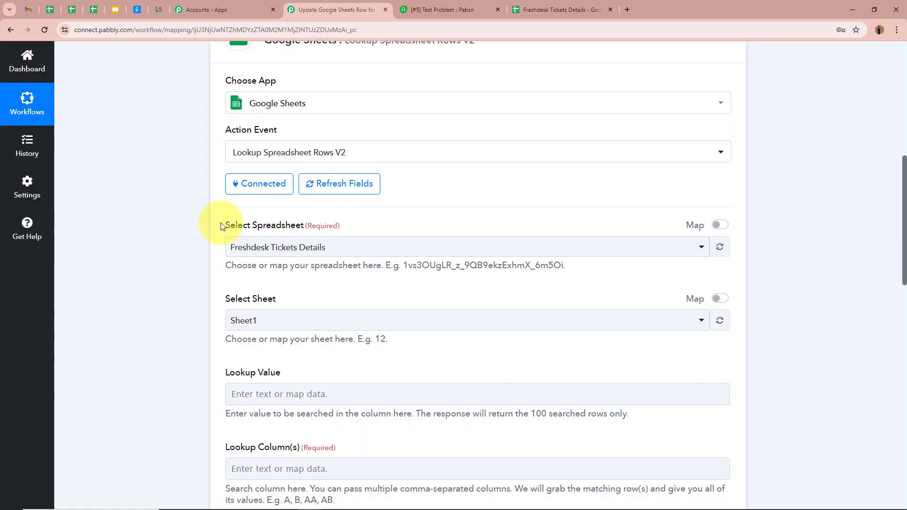
scroll(194, 231, "down", 3)
left_click(285, 178)
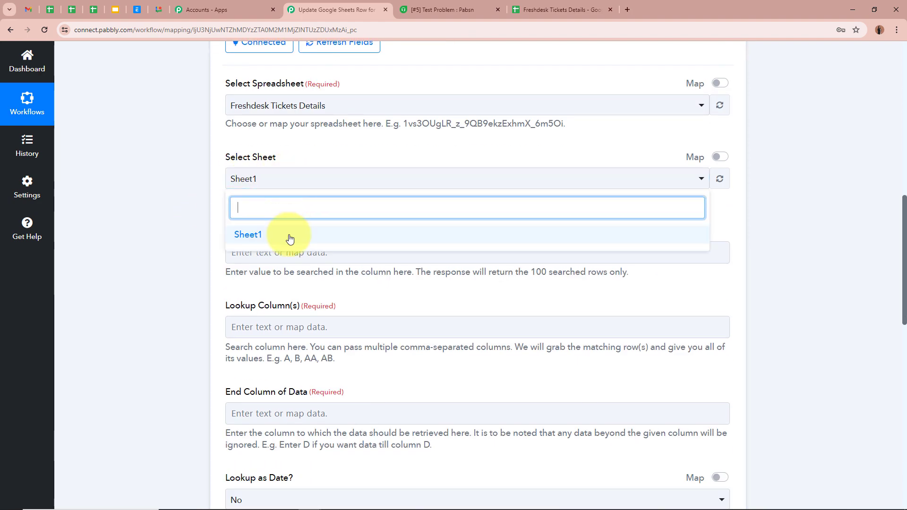
left_click(293, 237)
scroll(183, 209, "down", 1)
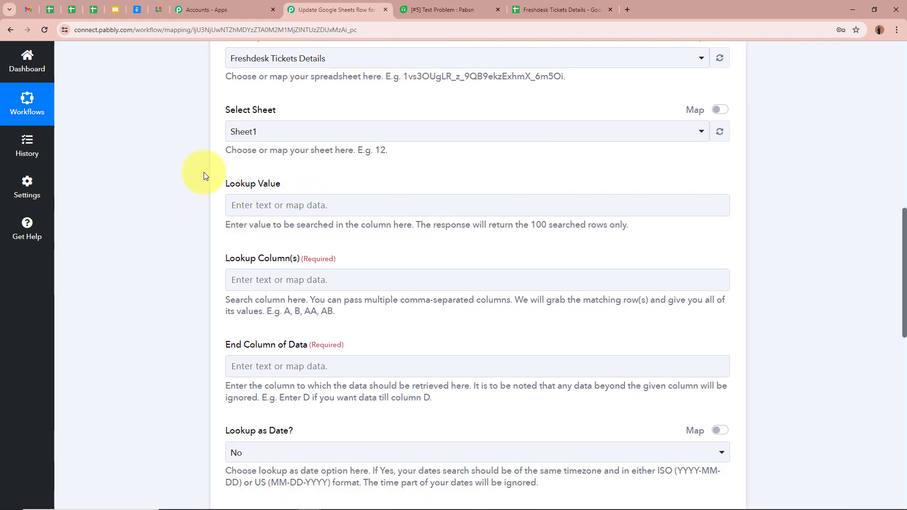
Step: Map the lookup value to the Freshdesk Webhook Ticket Id from the Update Ticket trigger, consulting the sheet's Ticket ID column
left_click(303, 213)
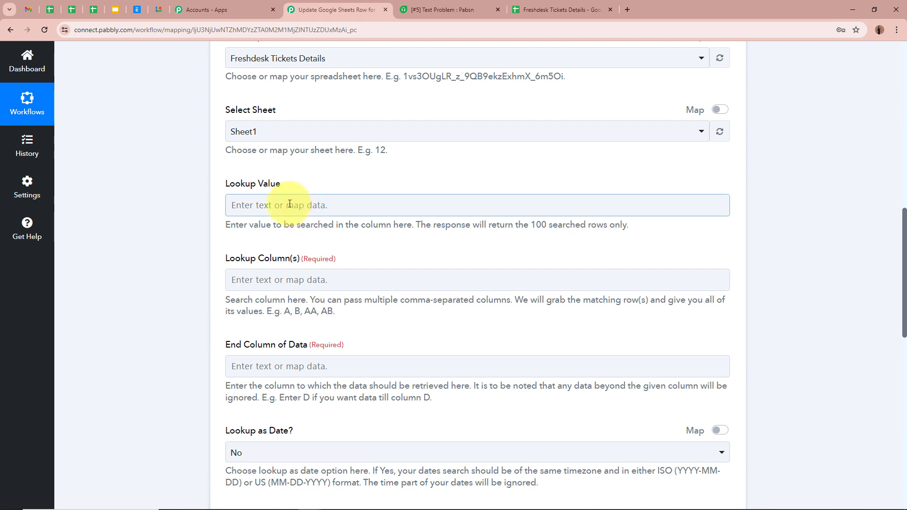
left_click(545, 9)
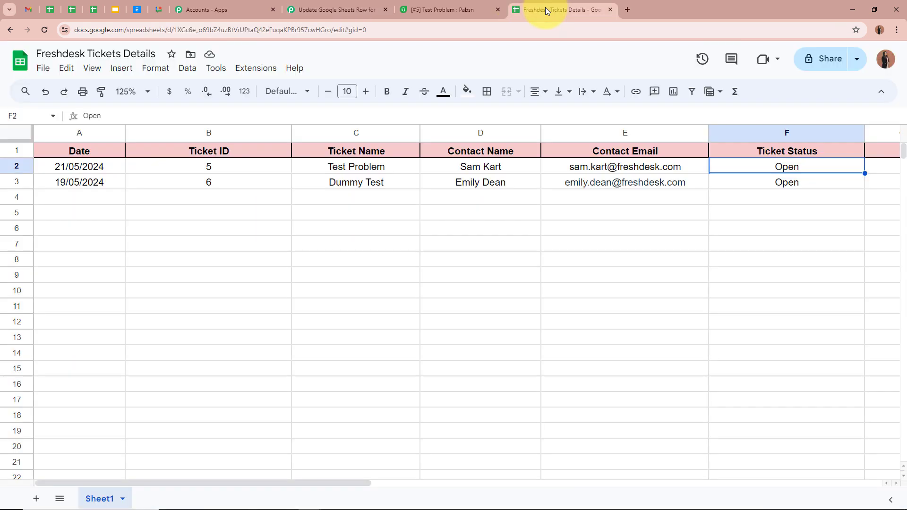
left_click(219, 166)
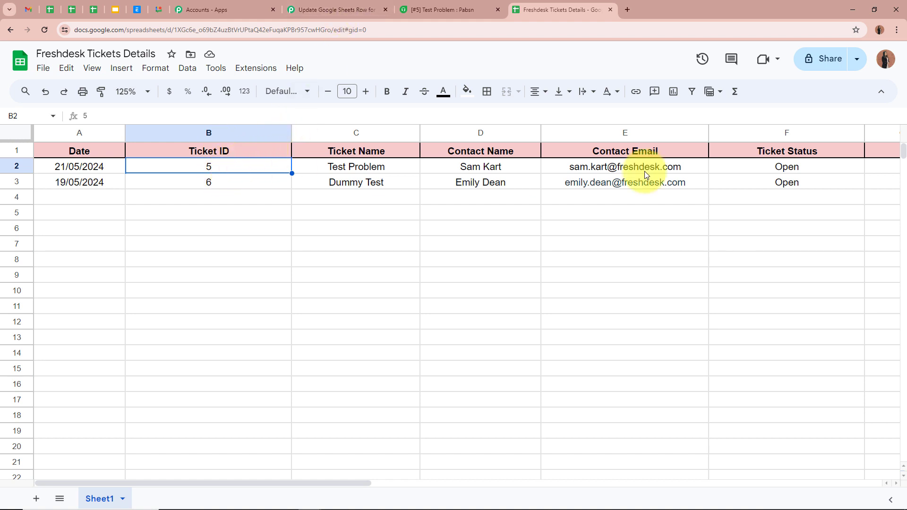
left_click(841, 171)
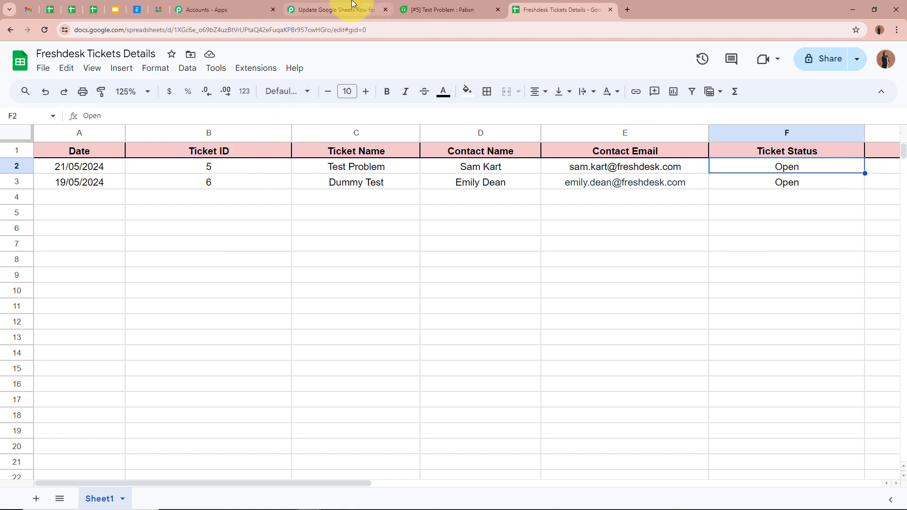
left_click(336, 9)
left_click(293, 204)
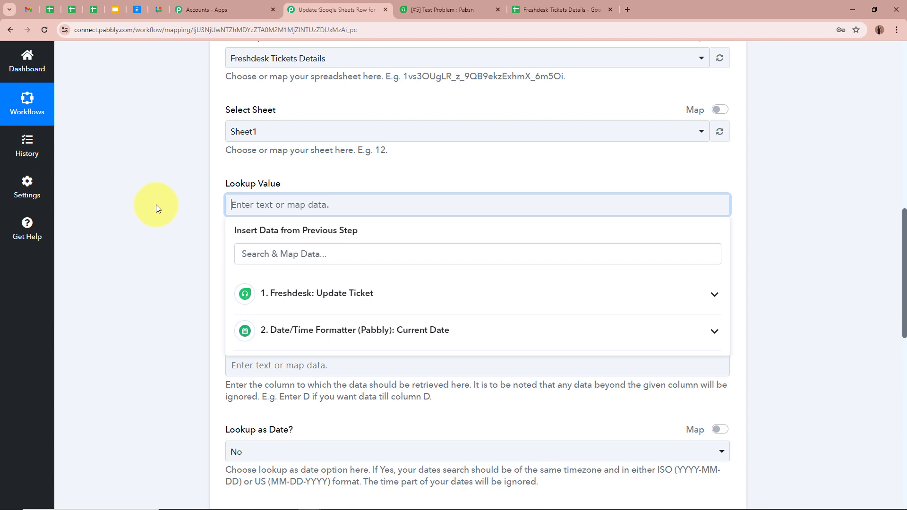
scroll(156, 205, "up", 10)
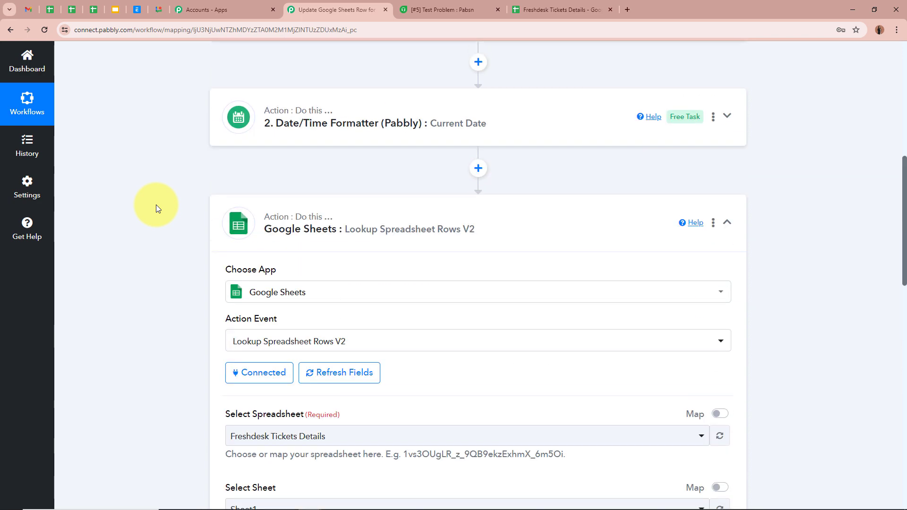
scroll(91, 242, "down", 10)
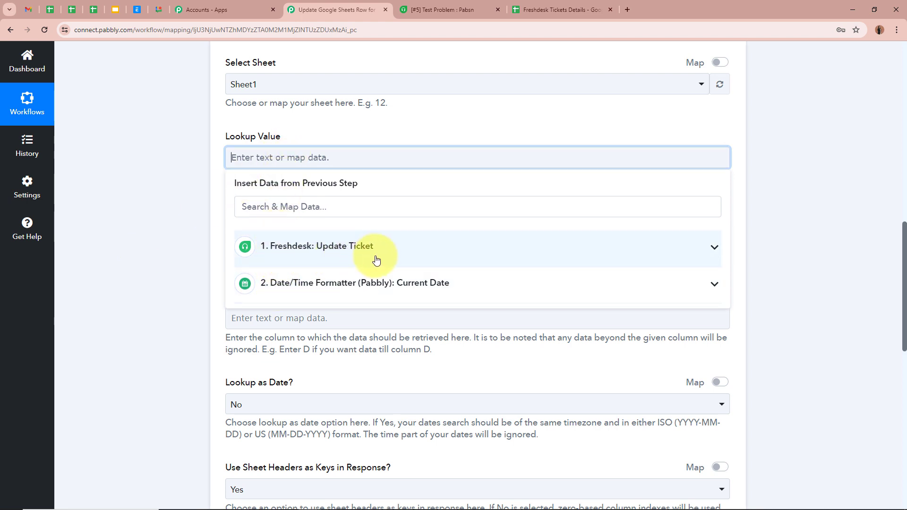
scroll(366, 283, "up", 5)
scroll(369, 283, "up", 7)
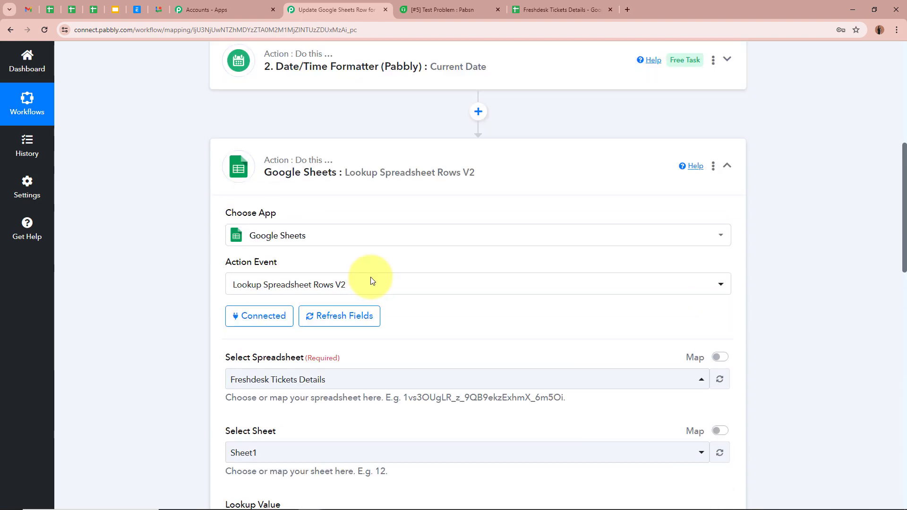
scroll(174, 194, "down", 2)
scroll(173, 194, "down", 9)
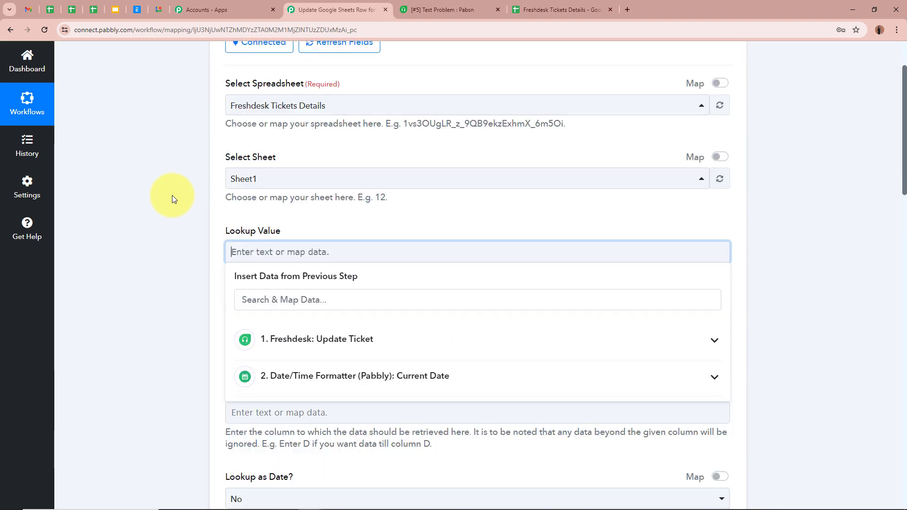
left_click(720, 300)
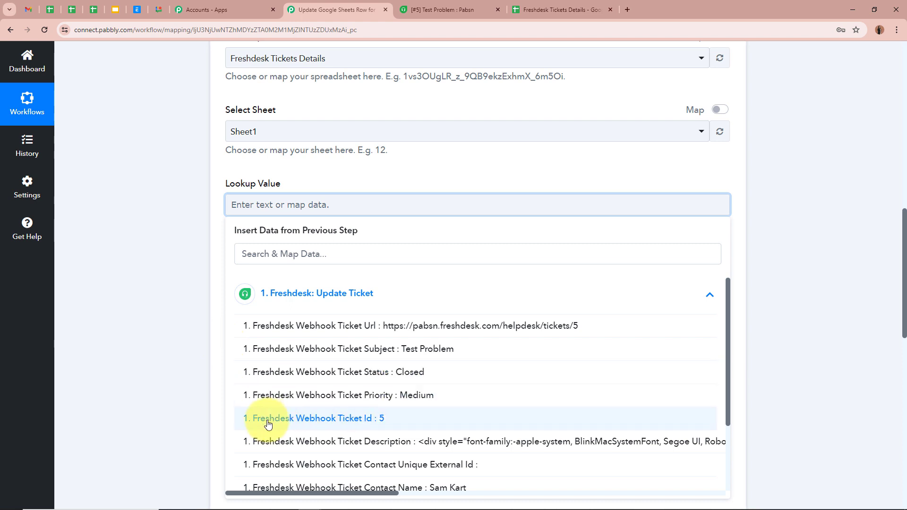
left_click(365, 418)
left_click(132, 235)
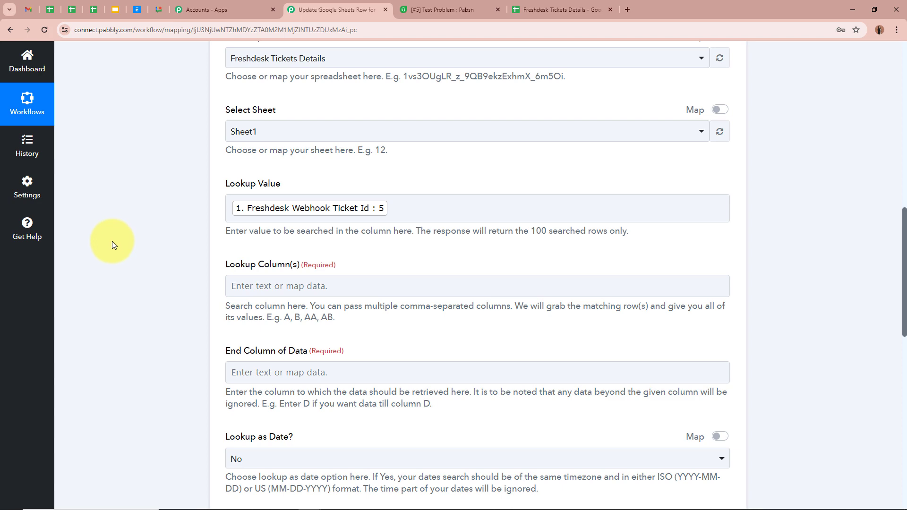
scroll(126, 260, "up", 9)
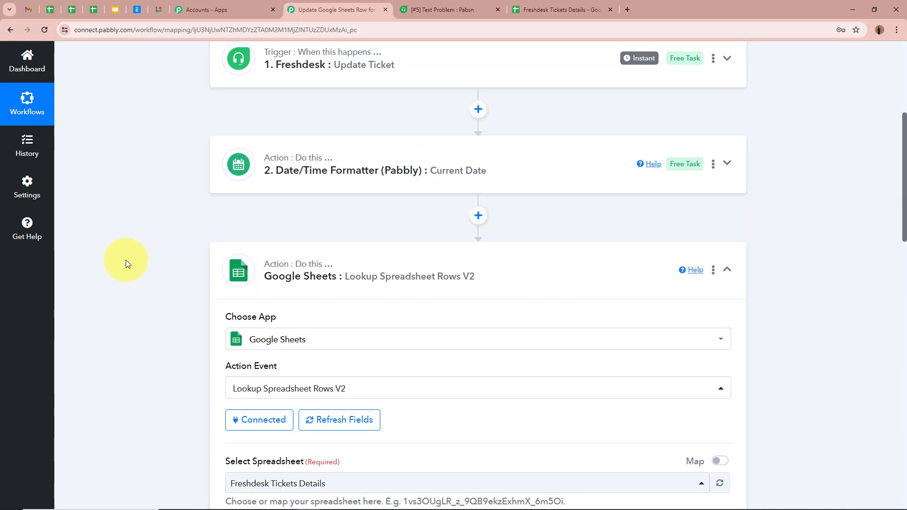
scroll(189, 240, "down", 7)
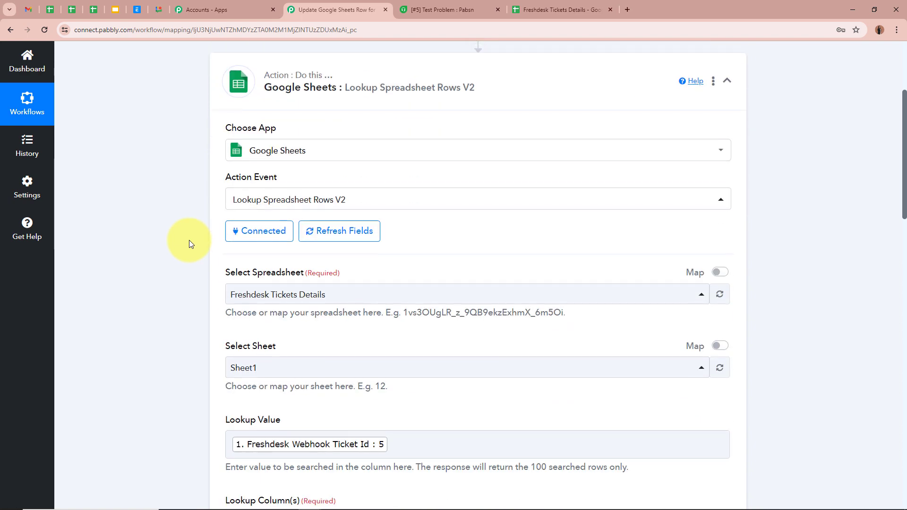
scroll(143, 312, "down", 3)
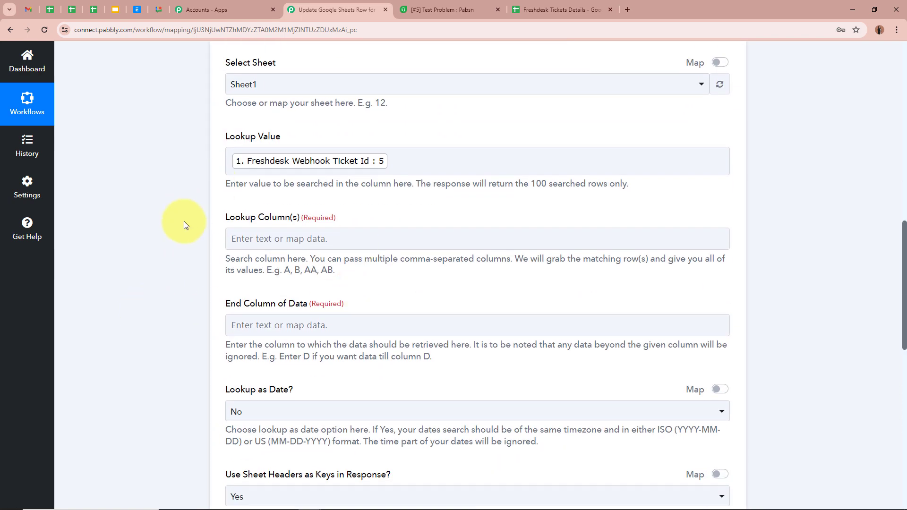
Step: Set the lookup column to B, consulting the Ticket ID column in the Freshdesk Tickets Details sheet
left_click(270, 240)
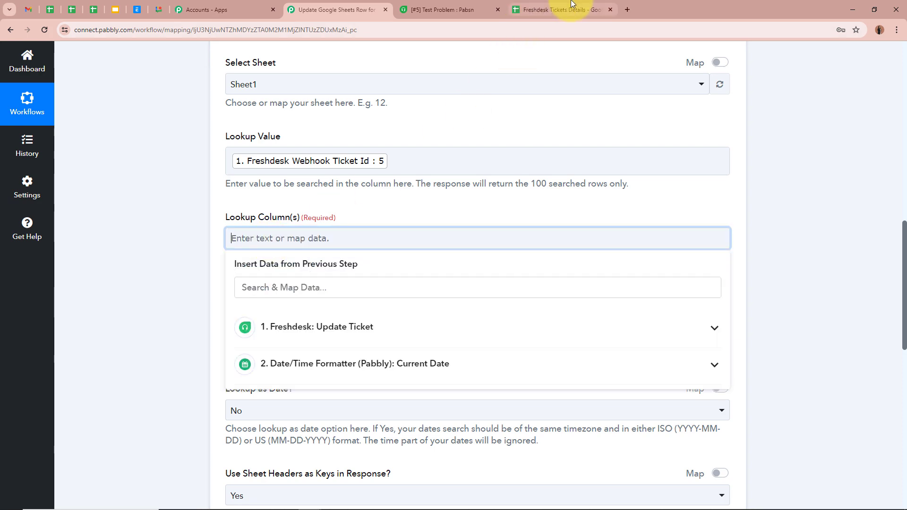
left_click(562, 9)
left_click(211, 131)
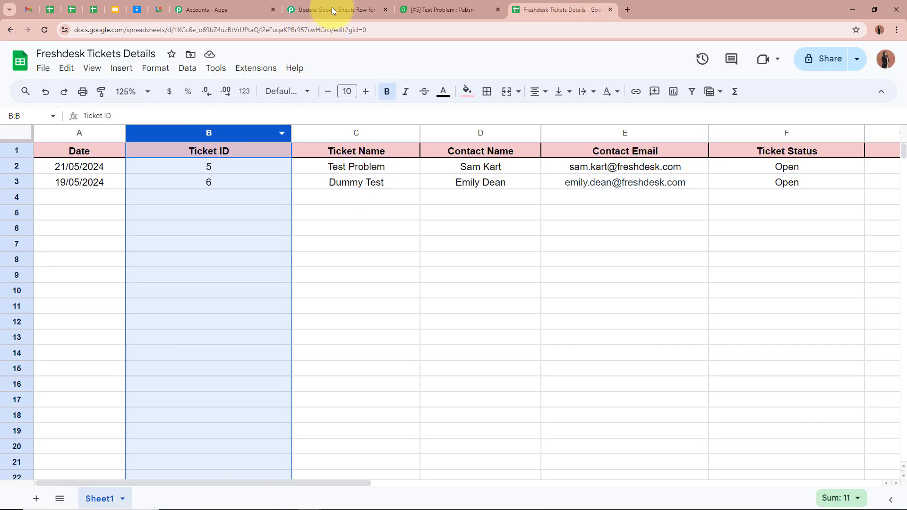
left_click(331, 10)
left_click(574, 5)
left_click(279, 194)
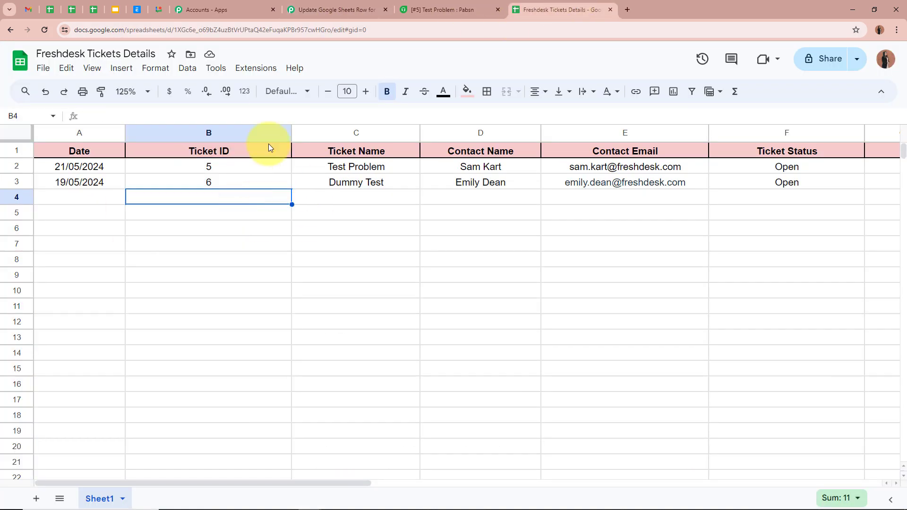
left_click(324, 8)
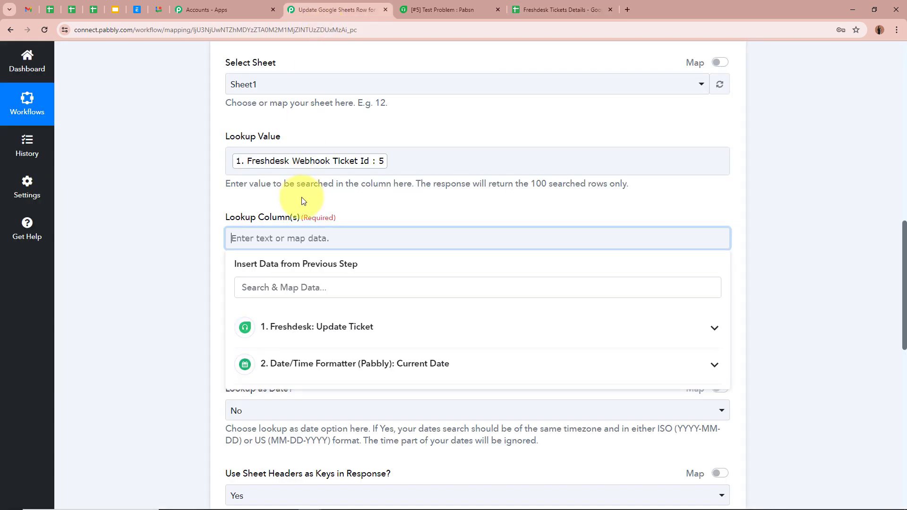
type("B")
left_click(214, 297)
Step: Set the lookup step's end column of data to F, consulting the sheet's Ticket Status column
scroll(215, 298, "down", 2)
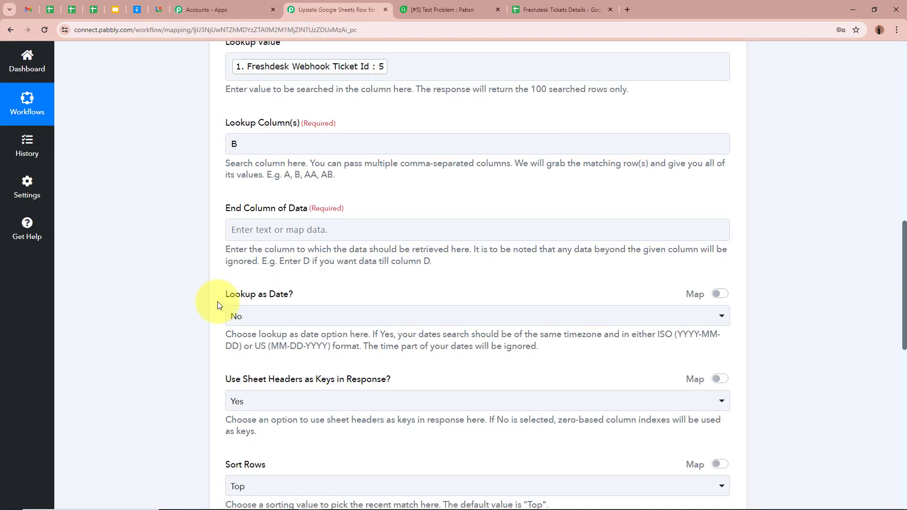
left_click(533, 9)
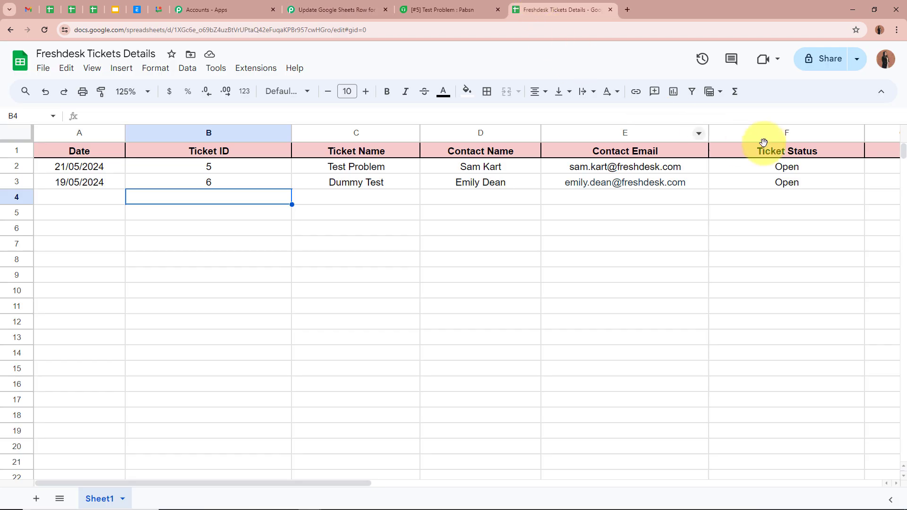
left_click(357, 10)
left_click(284, 230)
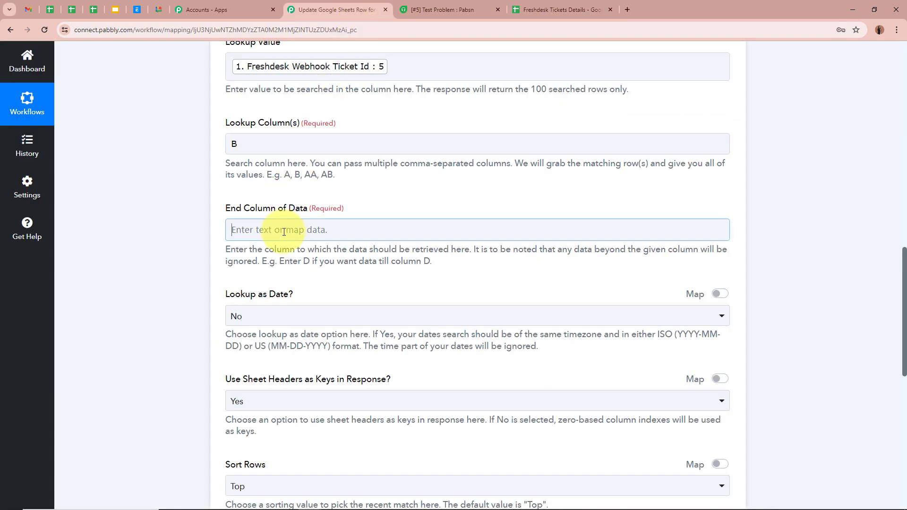
type("F")
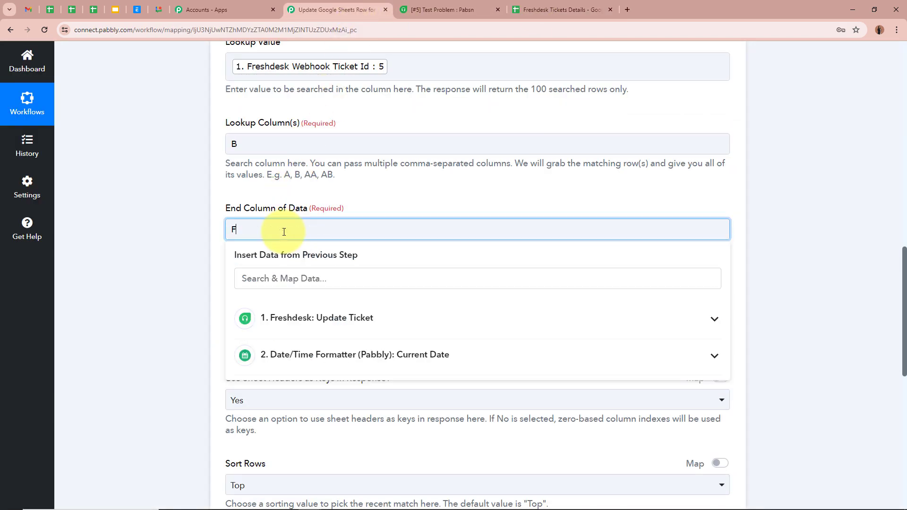
left_click(180, 263)
Step: Save the lookup step with a test request and check the returned row index and details against the spreadsheet
scroll(179, 263, "down", 2)
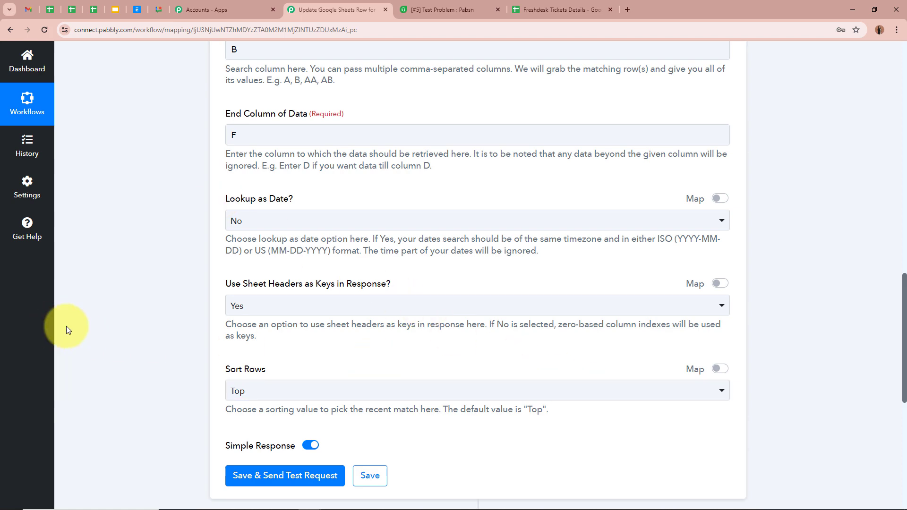
scroll(127, 324, "down", 2)
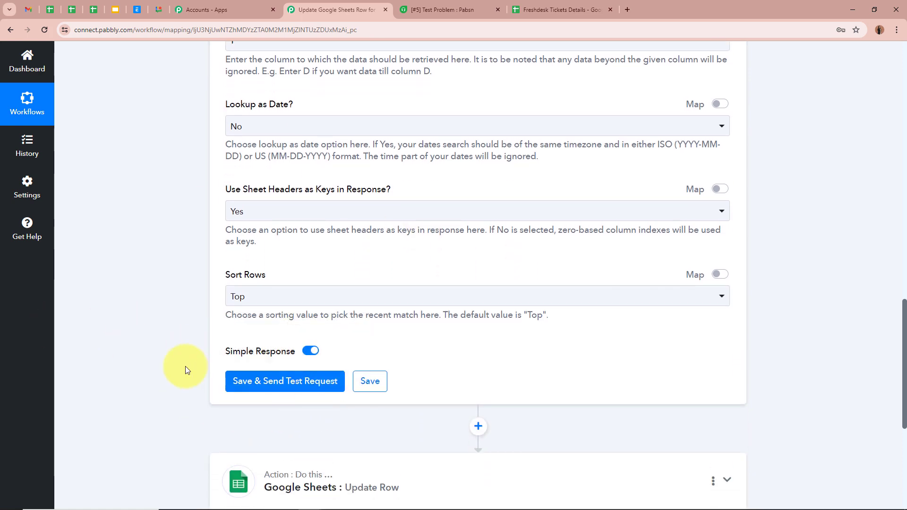
left_click(298, 379)
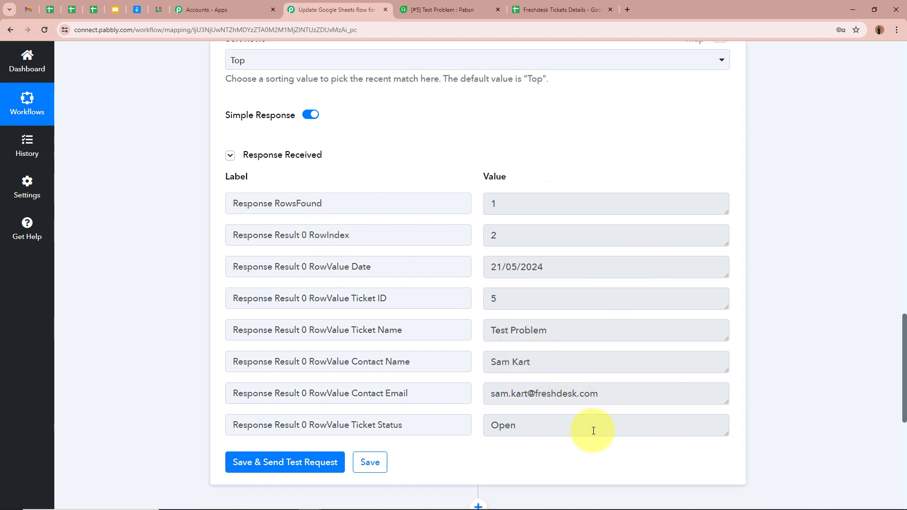
left_click(520, 9)
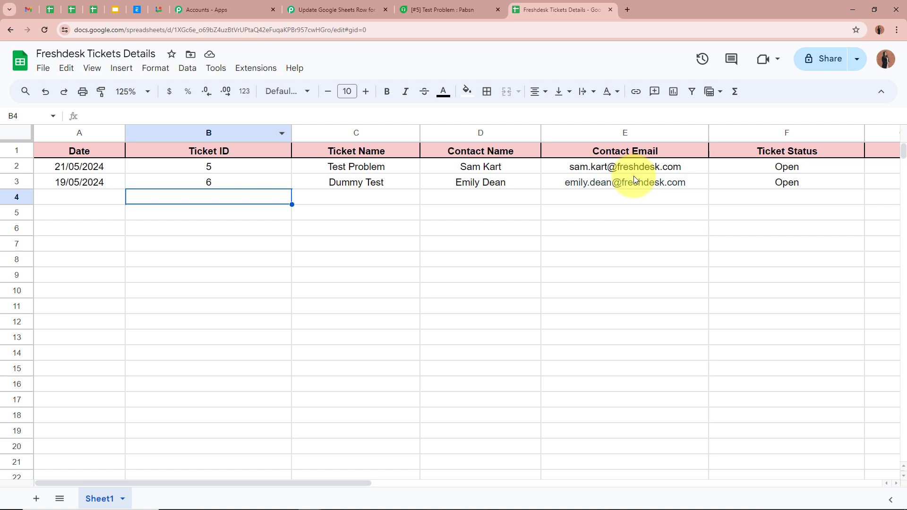
left_click(334, 11)
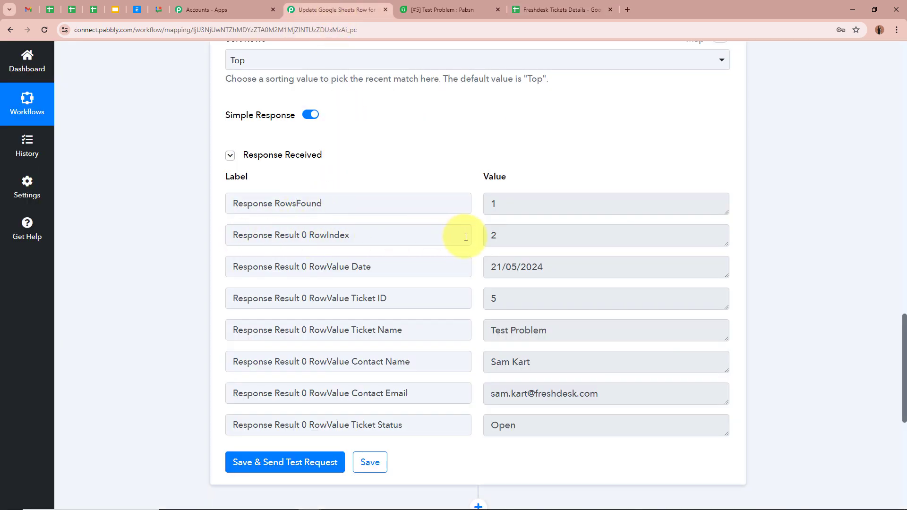
double_click(501, 235)
left_click(781, 222)
Step: Map the Update Row step's Row Index to Response Result 0 RowIndex from the Lookup Spreadsheet Rows V2 step
scroll(781, 223, "up", 1)
scroll(781, 222, "up", 15)
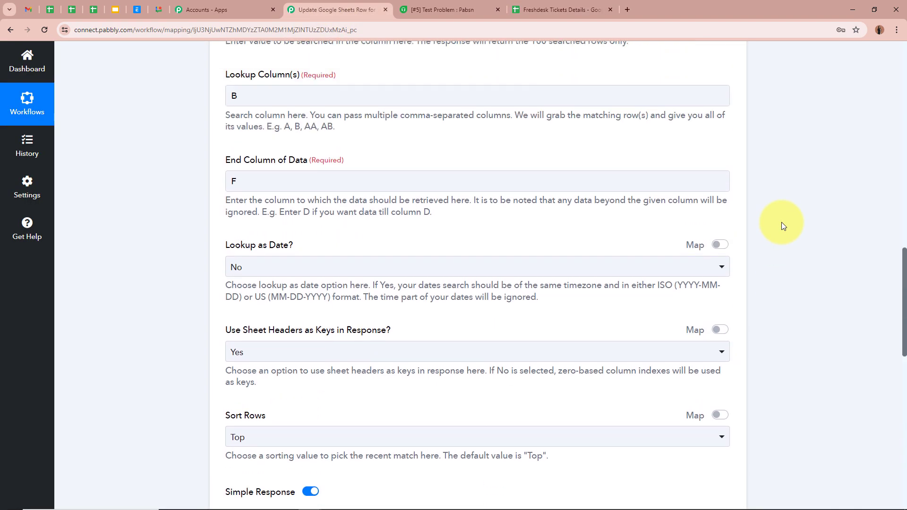
left_click(732, 174)
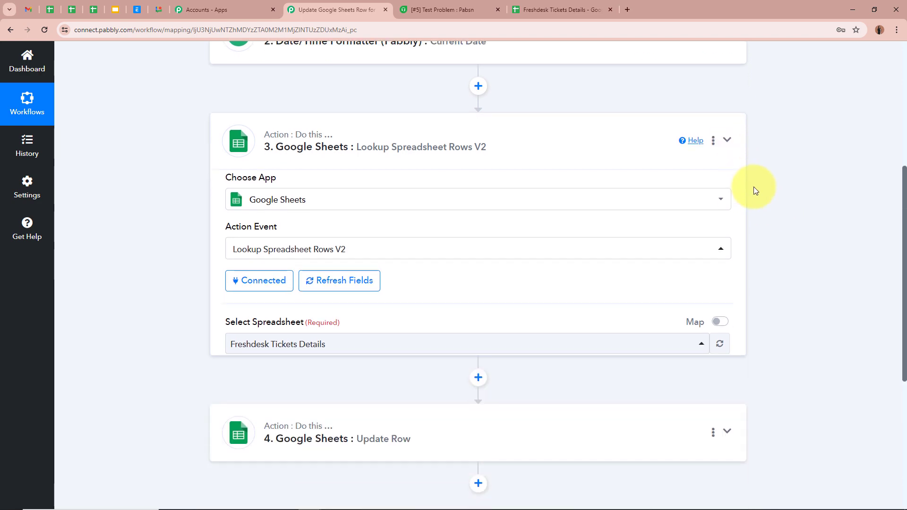
left_click(726, 220)
scroll(732, 307, "down", 6)
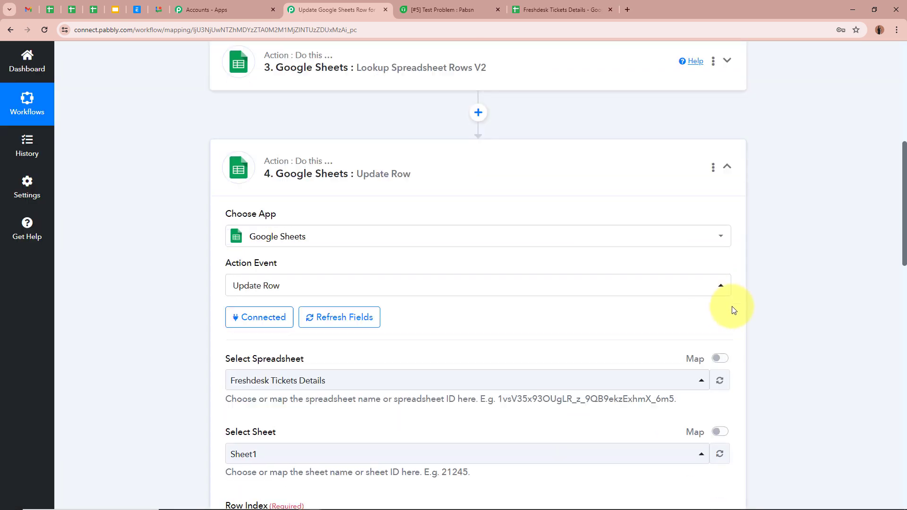
left_click(326, 247)
left_click(359, 410)
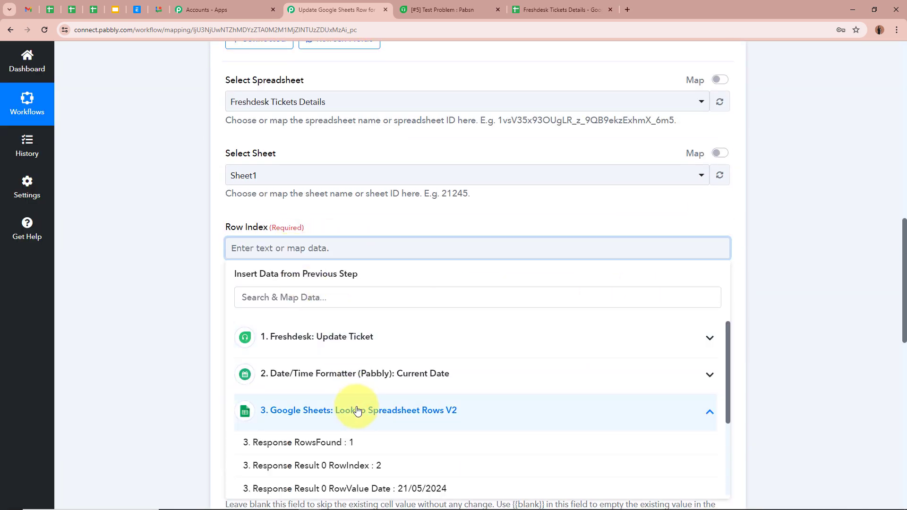
scroll(378, 425, "down", 3)
left_click(373, 346)
left_click(142, 238)
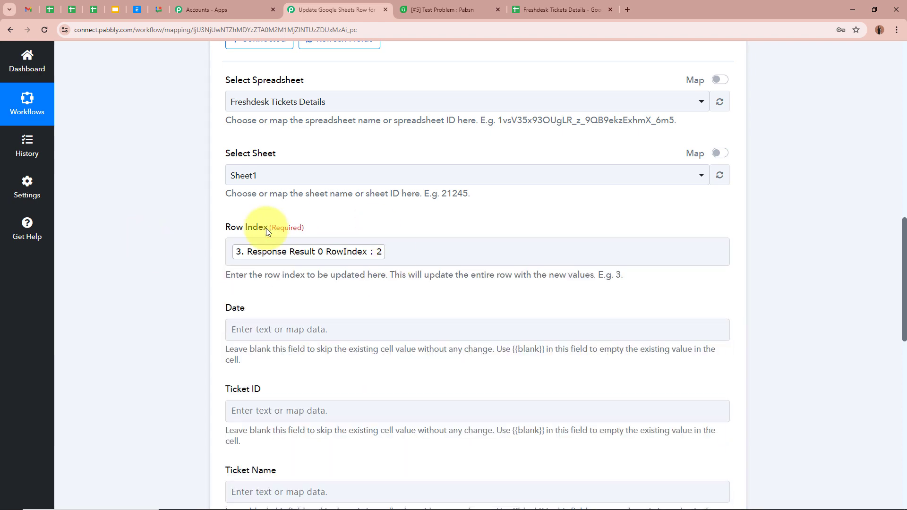
Step: Map the Update Row step's Date field to the Result from the Date/Time Formatter Current Date step
scroll(234, 316, "down", 5)
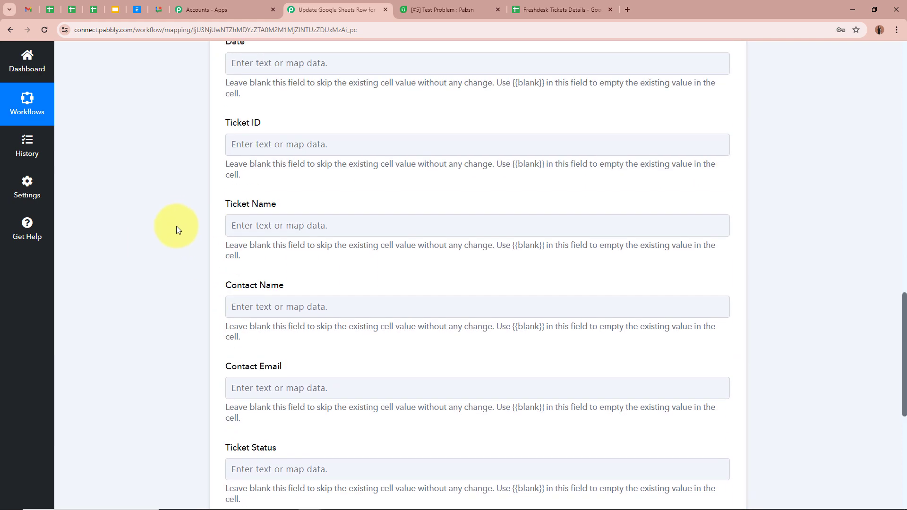
scroll(211, 176, "up", 1)
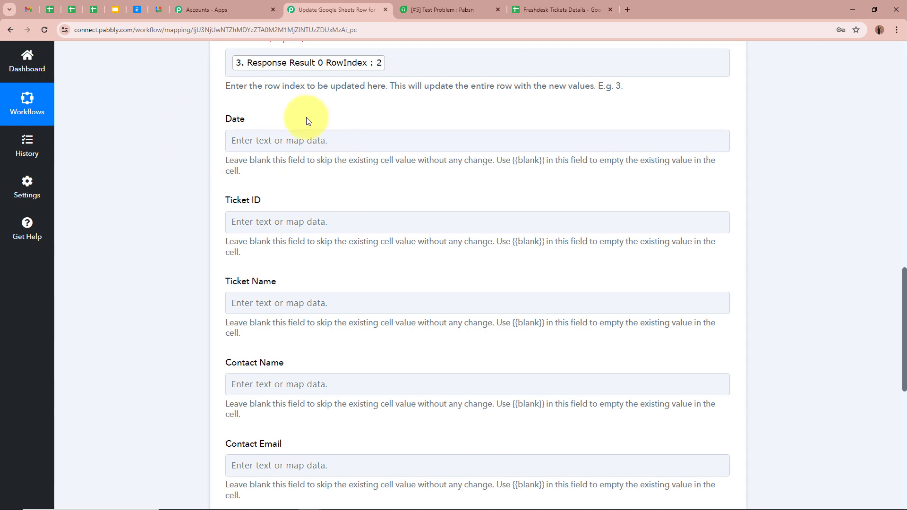
left_click(525, 8)
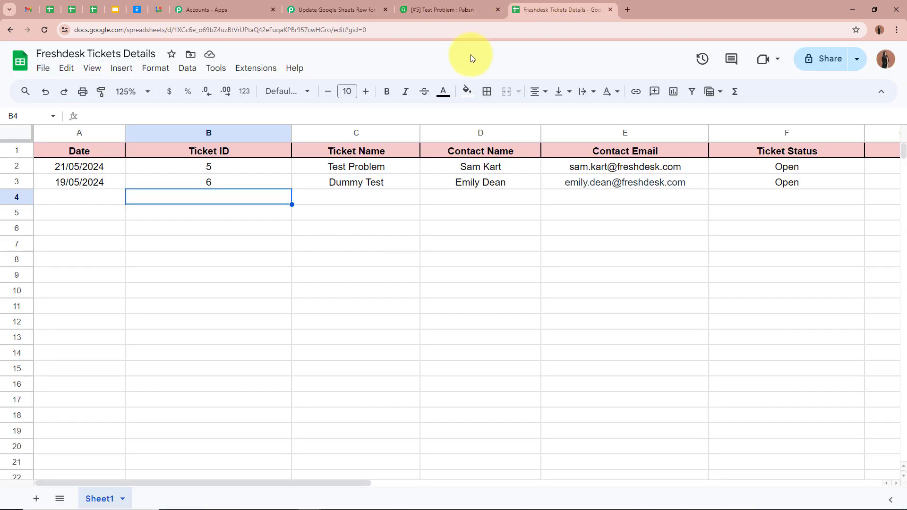
left_click(316, 3)
left_click(263, 140)
left_click(318, 267)
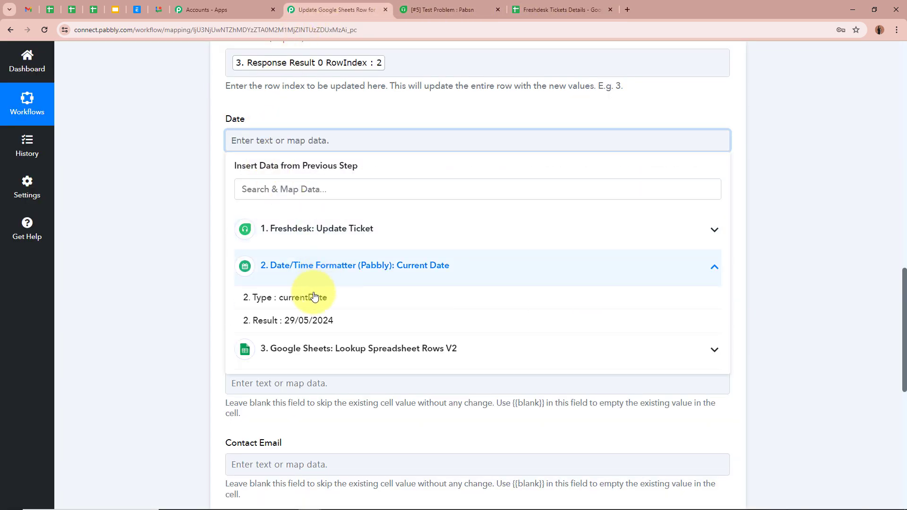
left_click(315, 319)
left_click(158, 217)
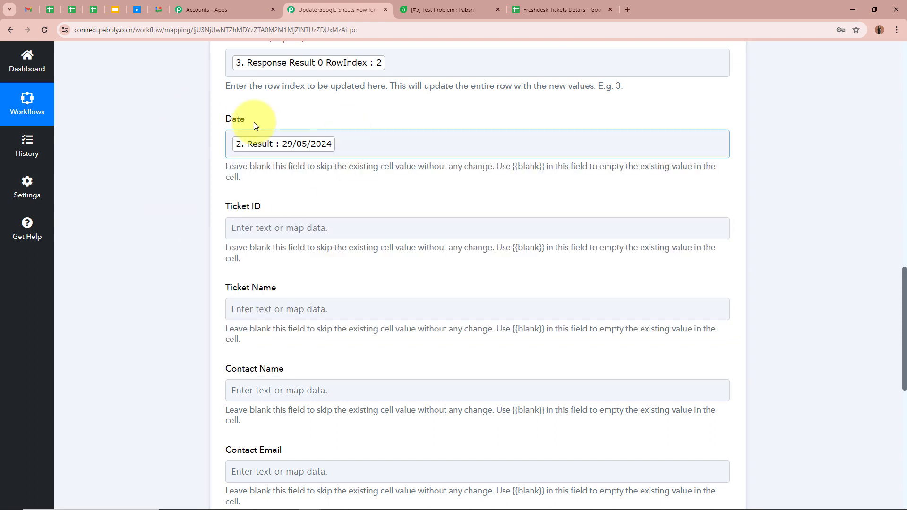
Step: Map the Update Row step's Ticket Status field to the Freshdesk Webhook Ticket Status from the Update Ticket trigger
scroll(181, 220, "down", 1)
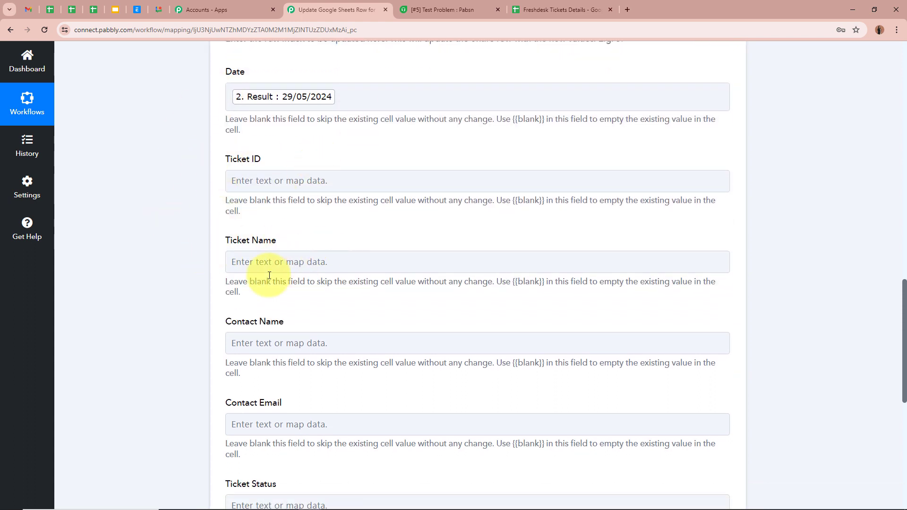
scroll(290, 327, "down", 3)
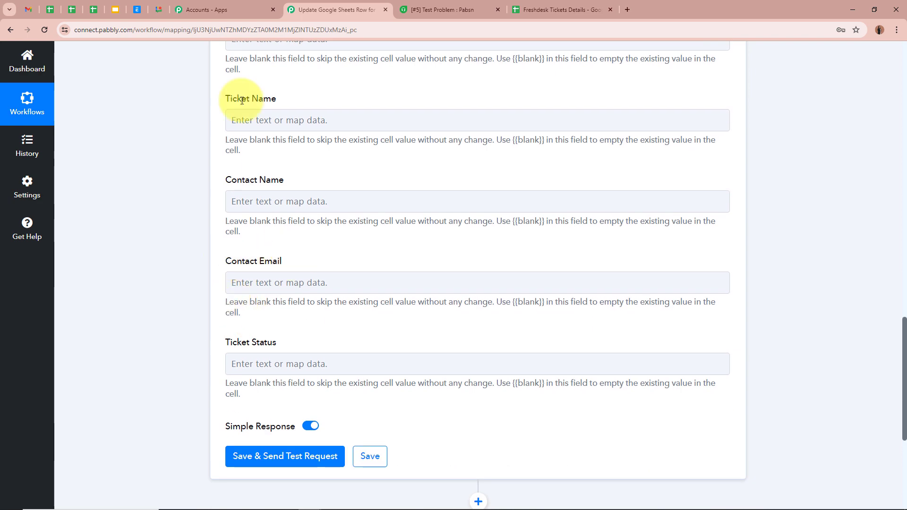
scroll(257, 312, "down", 1)
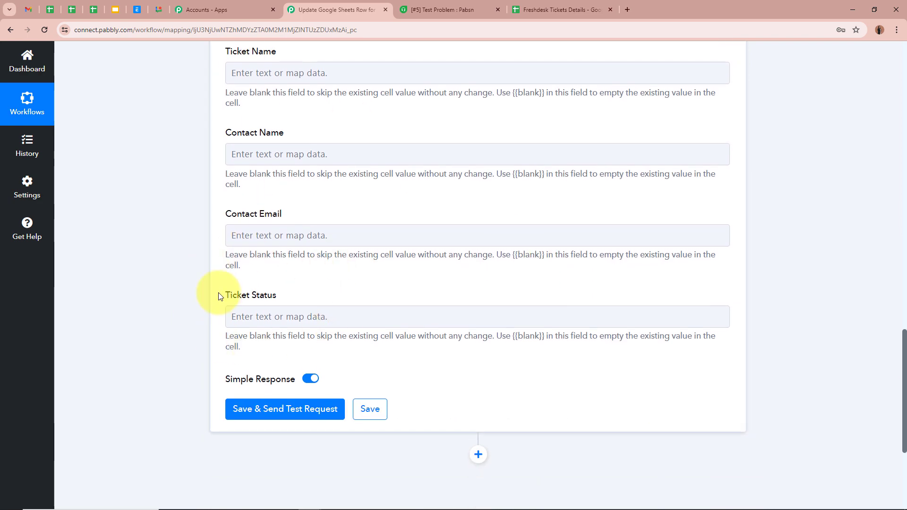
left_click(300, 313)
left_click(431, 415)
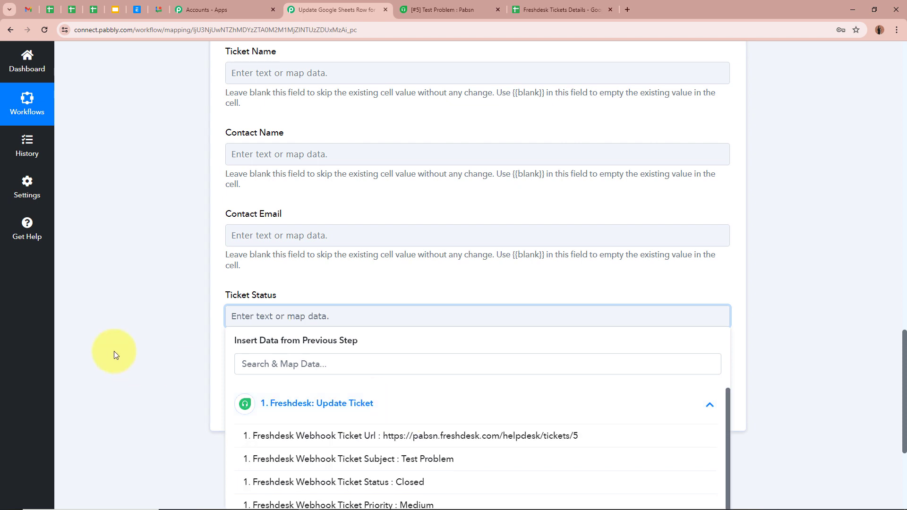
left_click(309, 364)
type("STA")
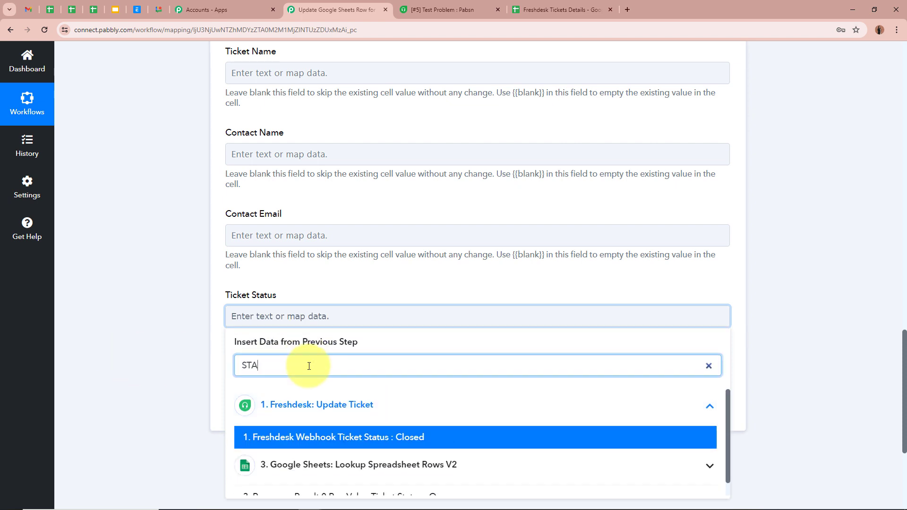
left_click(486, 437)
left_click(156, 341)
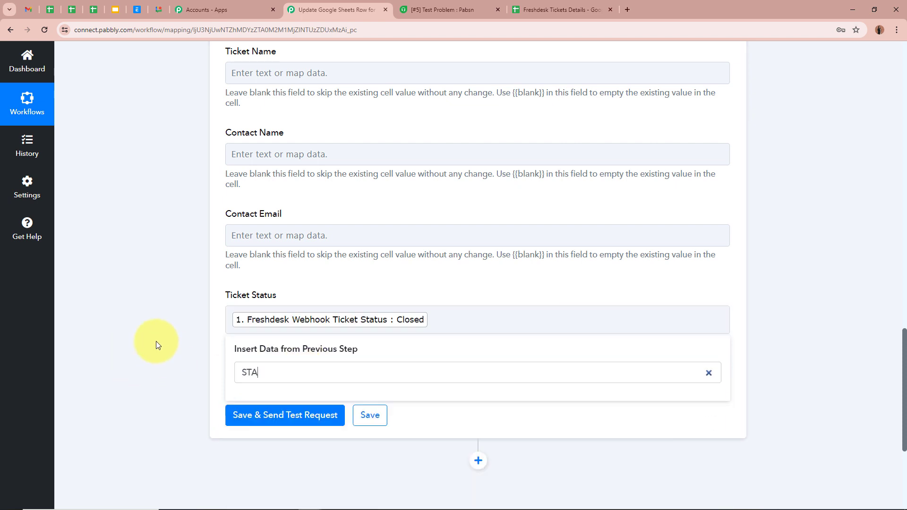
Step: Save the Update Row step and send a test request, leaving the other ticket and contact fields blank
scroll(486, 352, "up", 5)
scroll(487, 352, "down", 7)
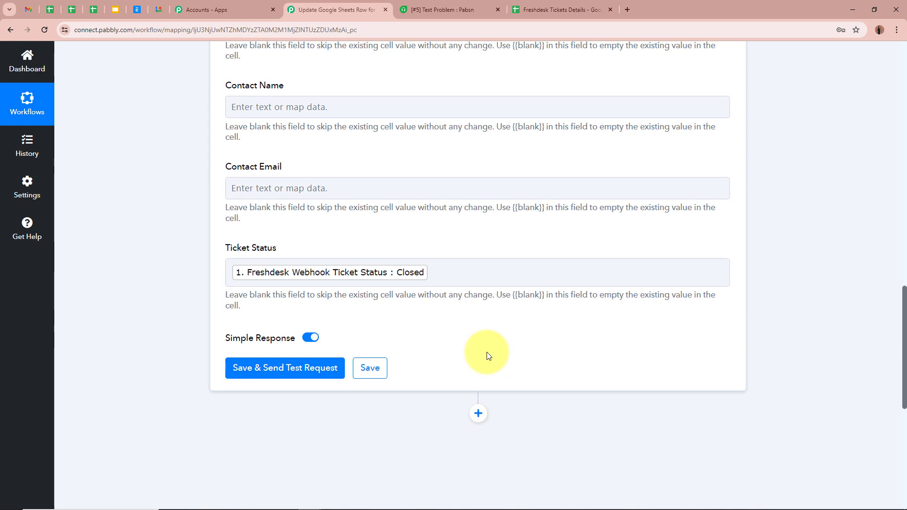
left_click(326, 324)
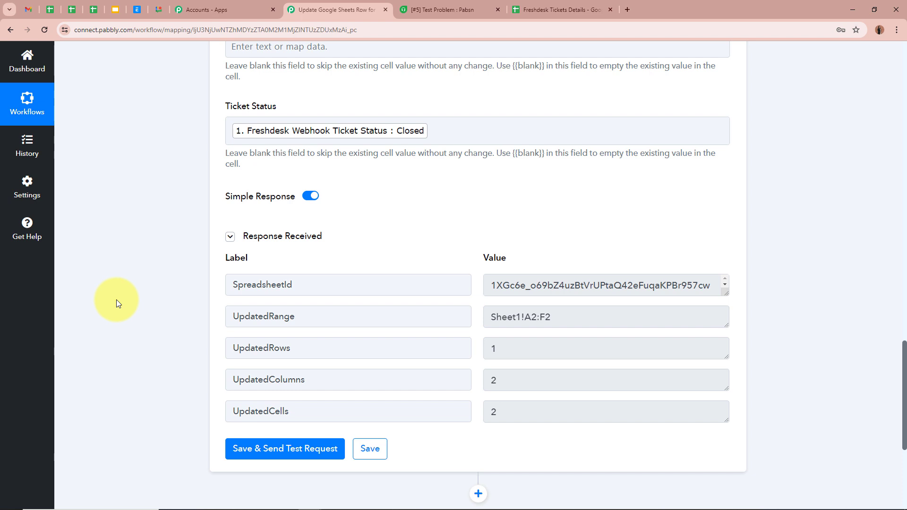
Step: Check the Date and Ticket Status cells of the Test Problem ticket's row in the Freshdesk Tickets Details sheet
left_click(557, 10)
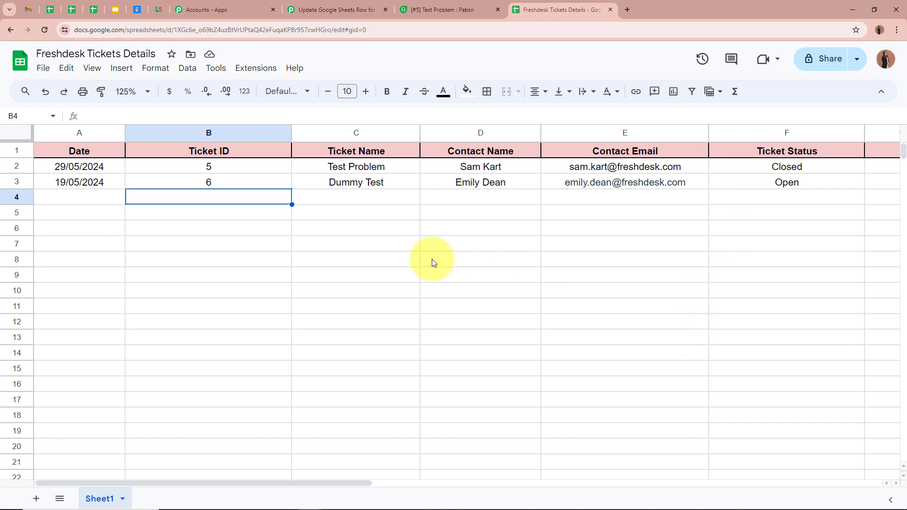
left_click(105, 171)
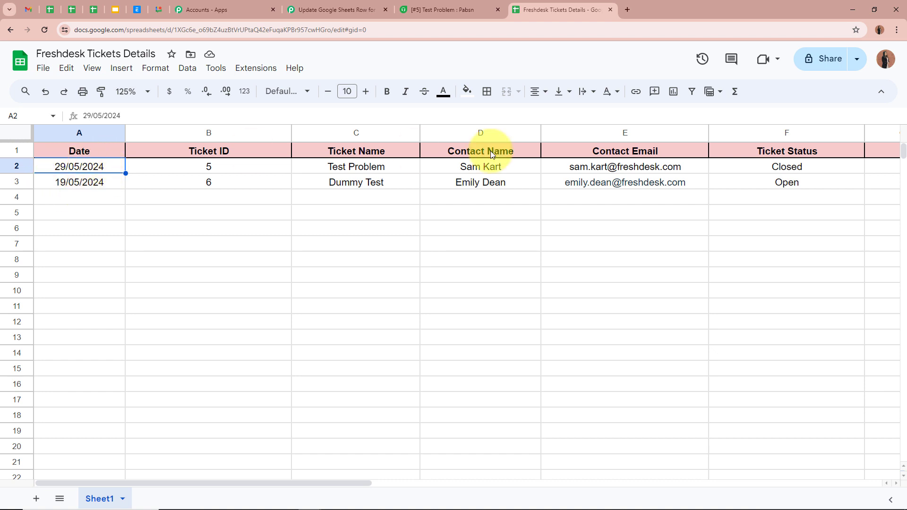
left_click(761, 171)
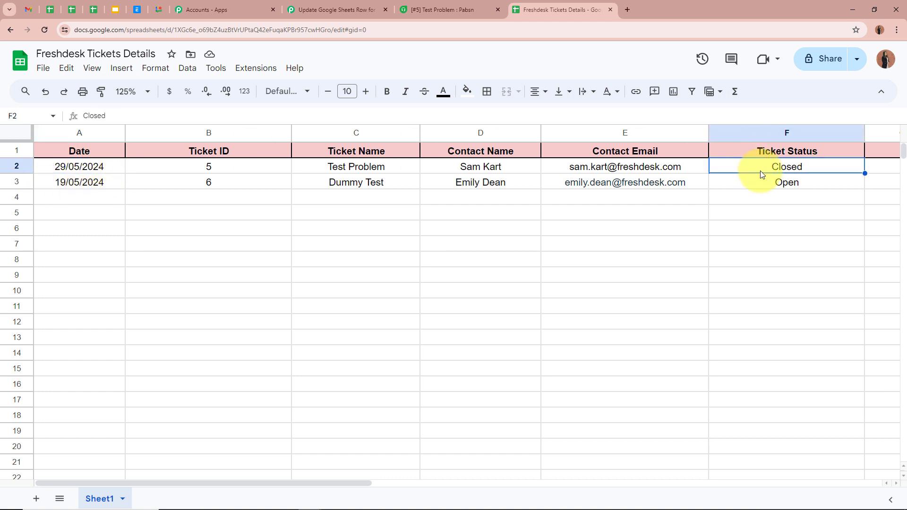
left_click(761, 247)
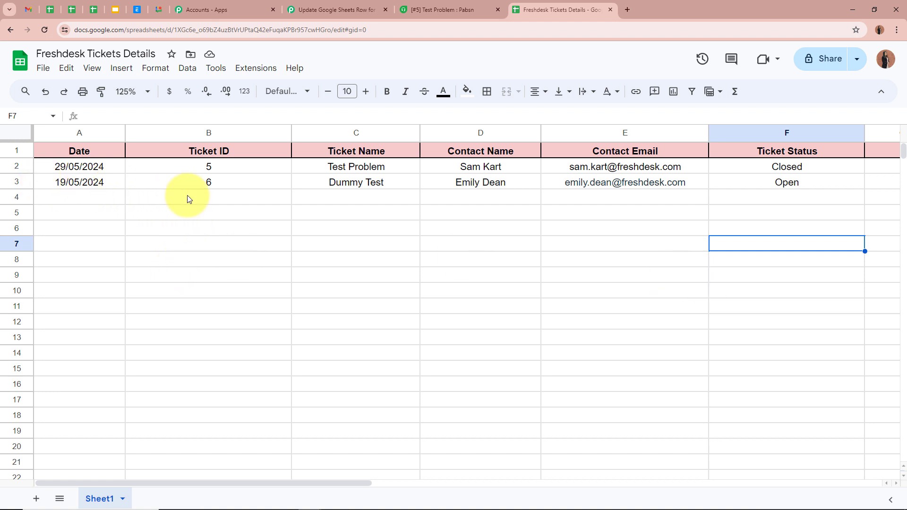
Step: Switch to Freshdesk, open the Dummy Test ticket from the ticket list, and update its status to Pending
left_click(783, 188)
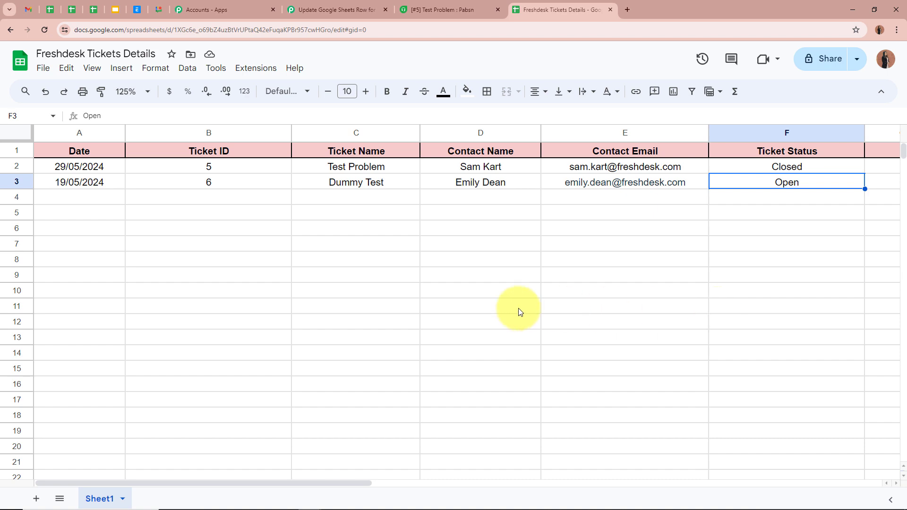
left_click(439, 11)
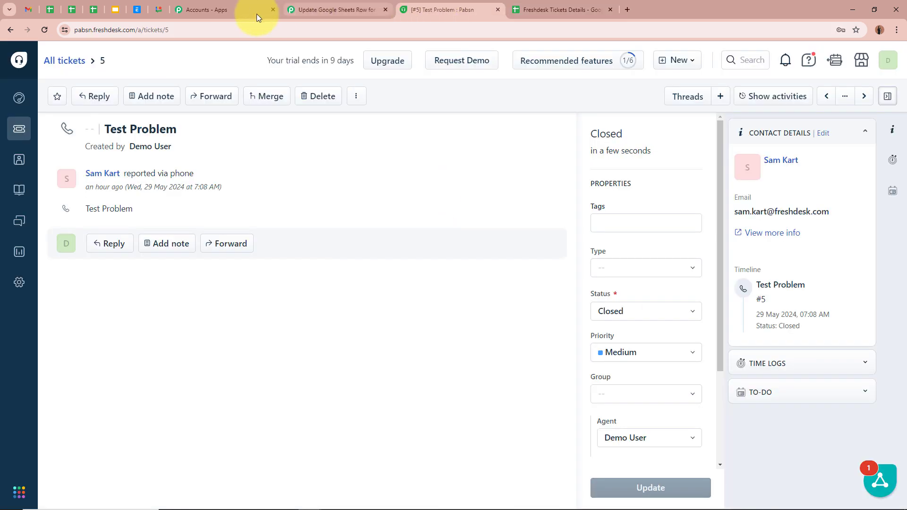
left_click(11, 29)
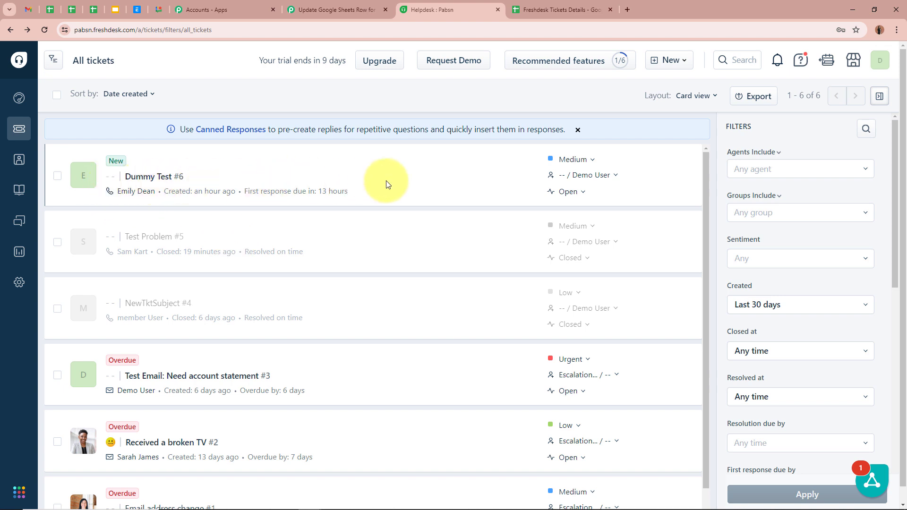
left_click(161, 178)
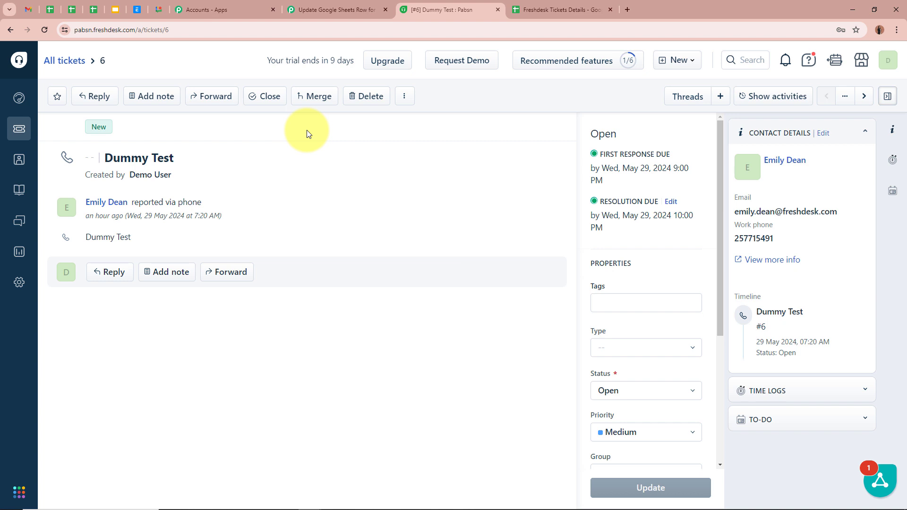
left_click(656, 392)
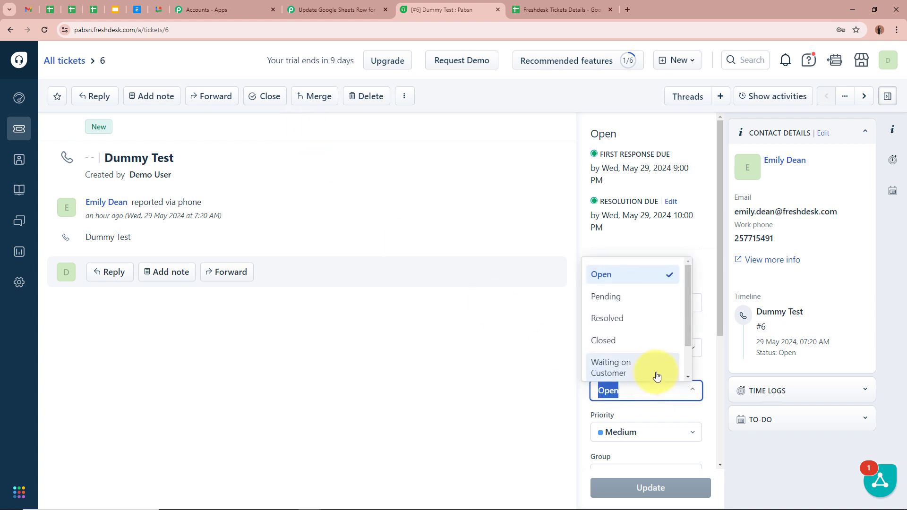
left_click(625, 307)
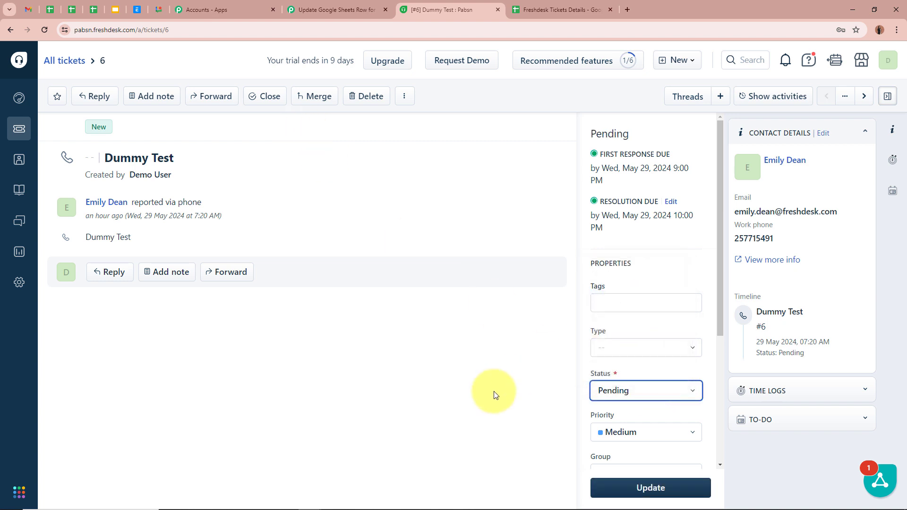
left_click(690, 487)
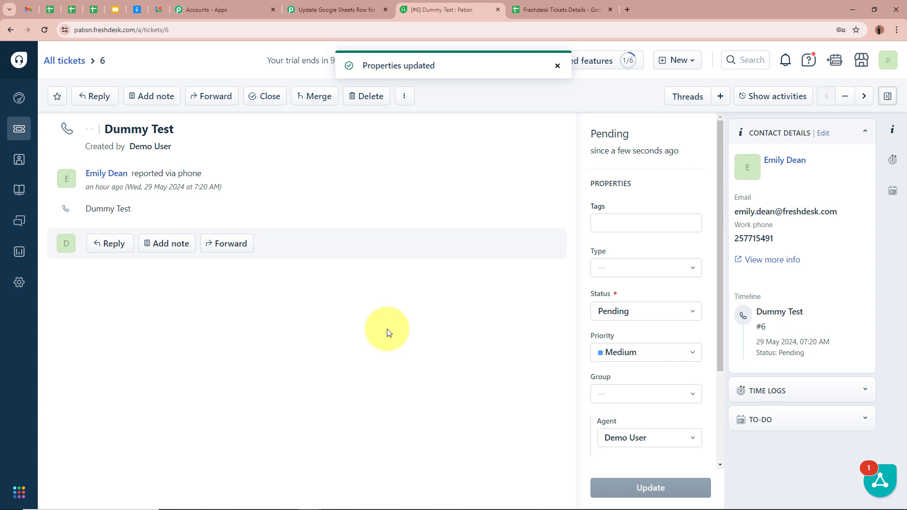
Step: Check the Ticket Status and Date cells of the Dummy Test ticket's row in the Freshdesk Tickets Details sheet
left_click(556, 9)
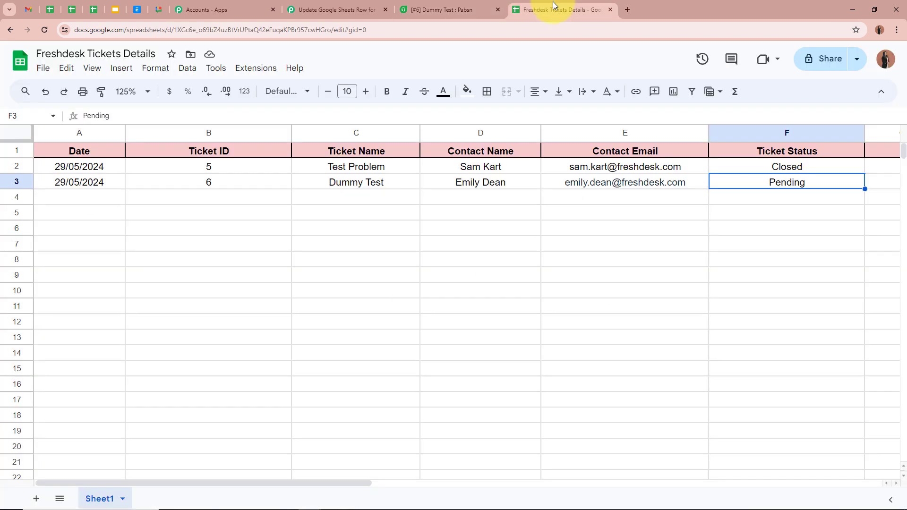
left_click(554, 201)
left_click(723, 186)
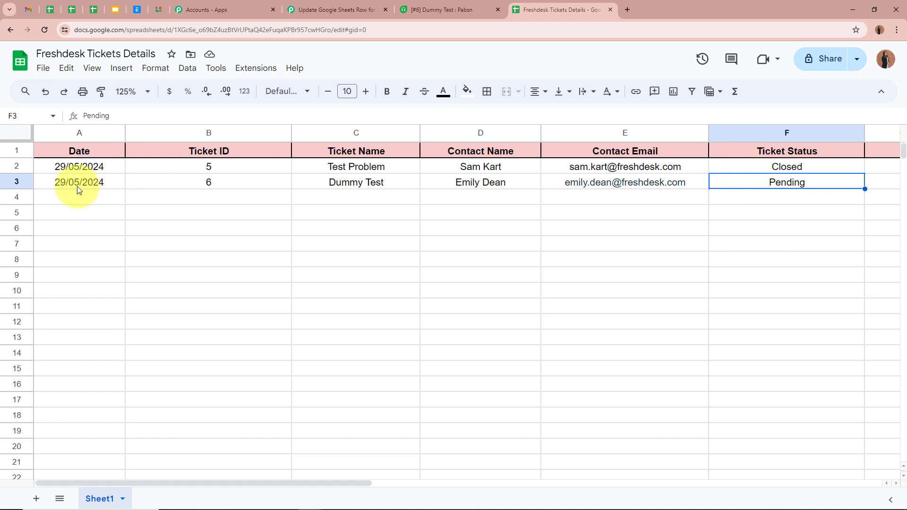
left_click(55, 186)
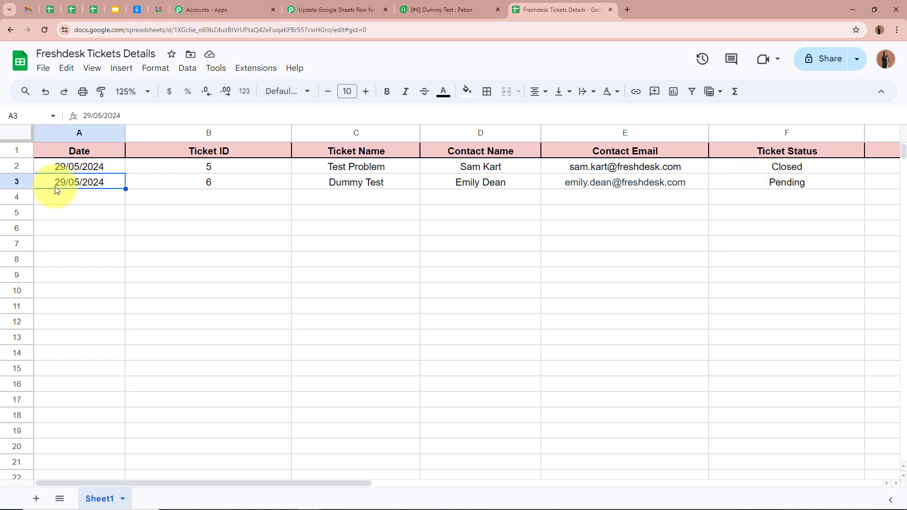
left_click(220, 329)
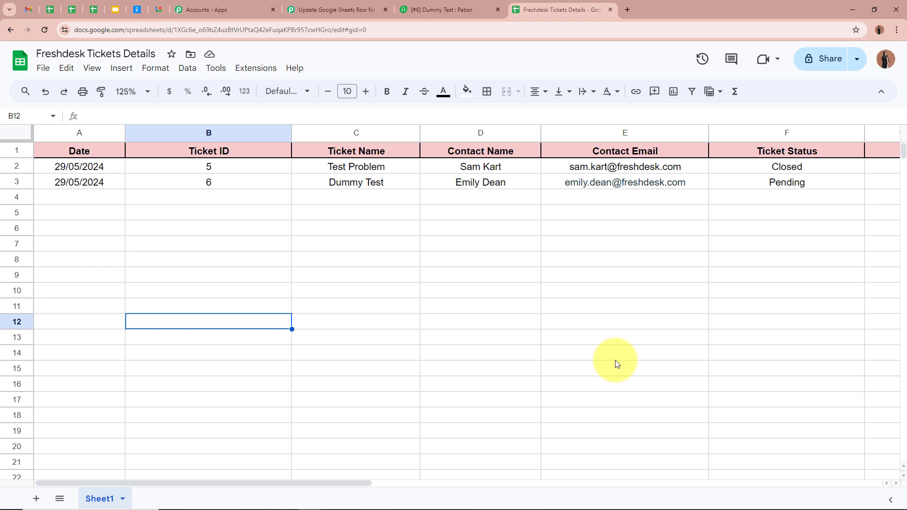
Step: Switch to Pabbly Connect and review the steps of the Update Google Sheets Row for Updated Freshdesk Ticket workflow
left_click(359, 10)
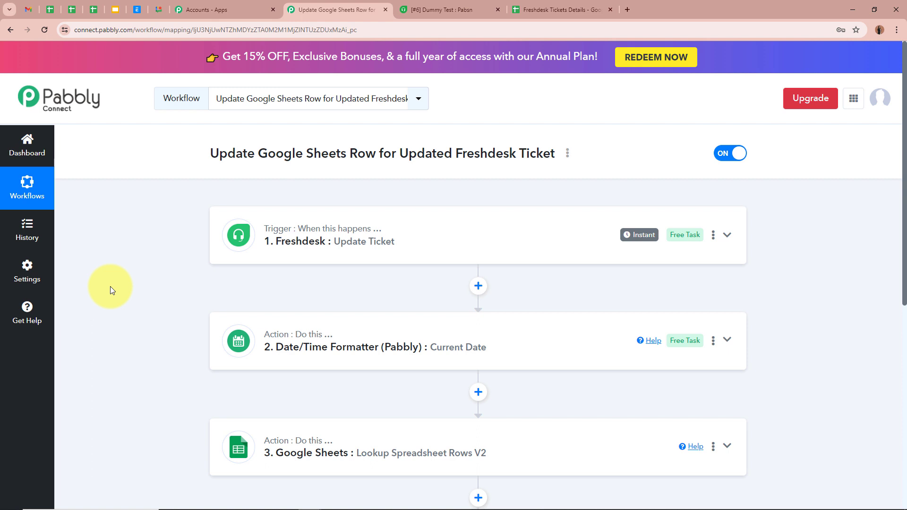
scroll(110, 287, "down", 1)
scroll(110, 286, "up", 3)
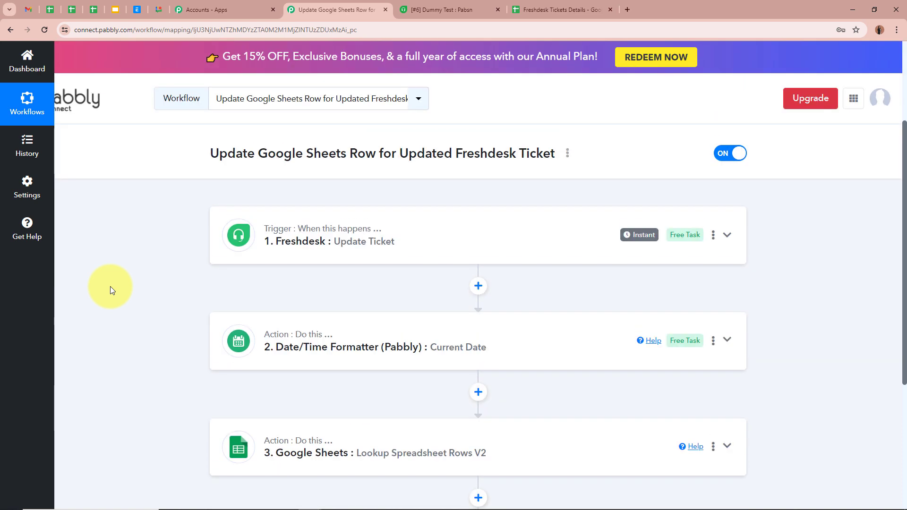